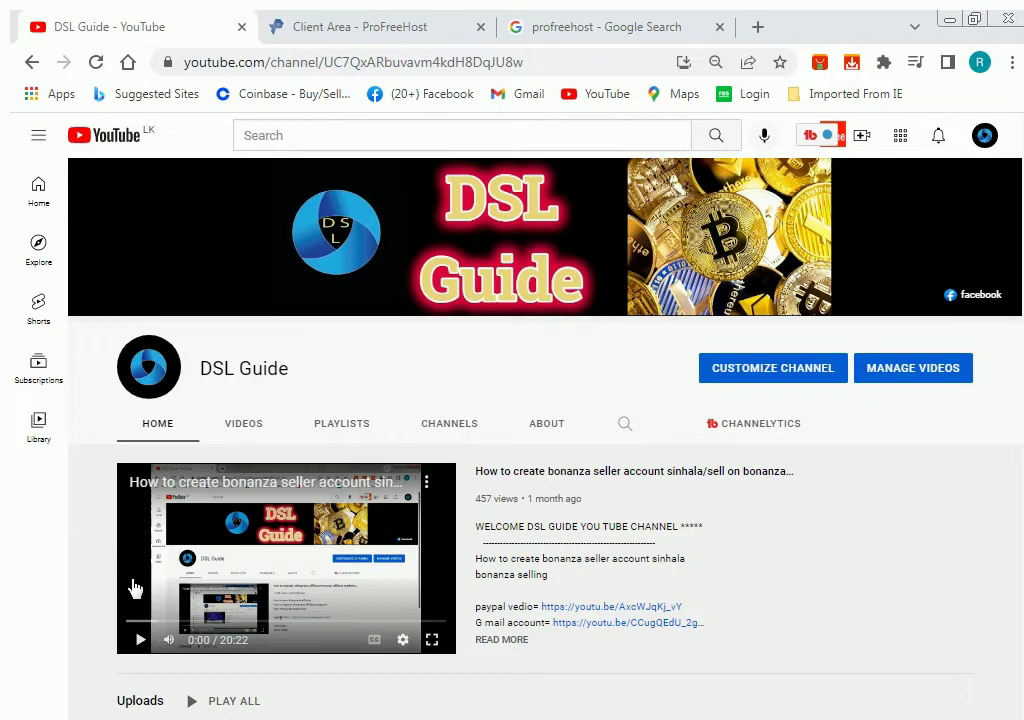
# Switch from the YouTube channel to the Google results for profreehost.
pyautogui.hotkey('ctrl', 'shift', 'Tab')
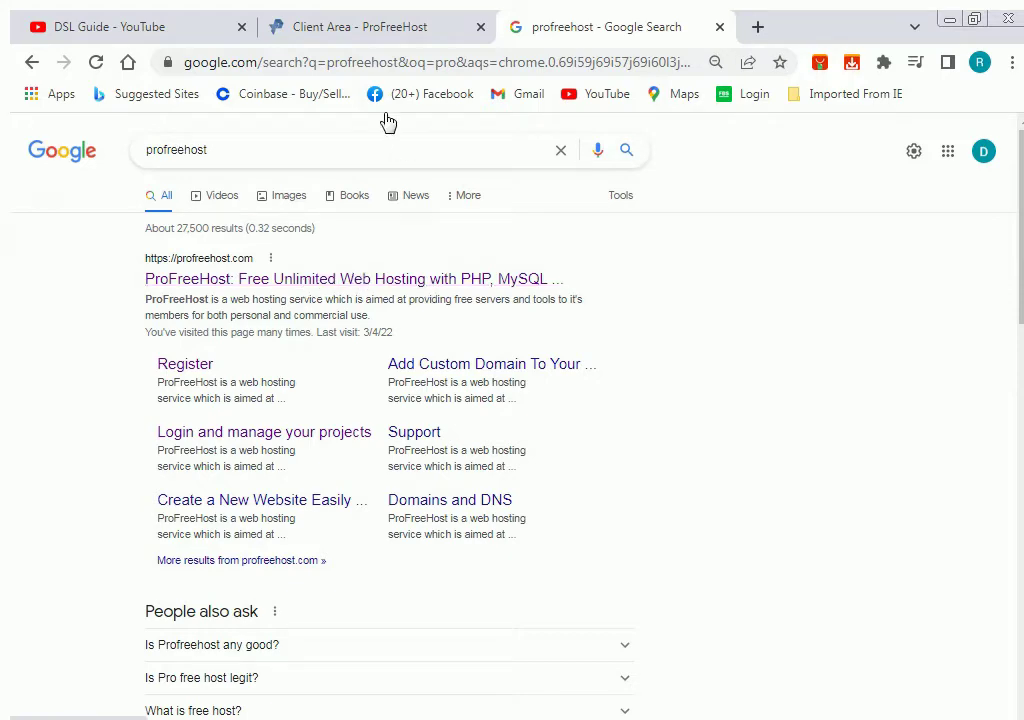
# Go to the ProFreeHost home page and sign up for a free account via Register Now.
pyautogui.click(371, 38)
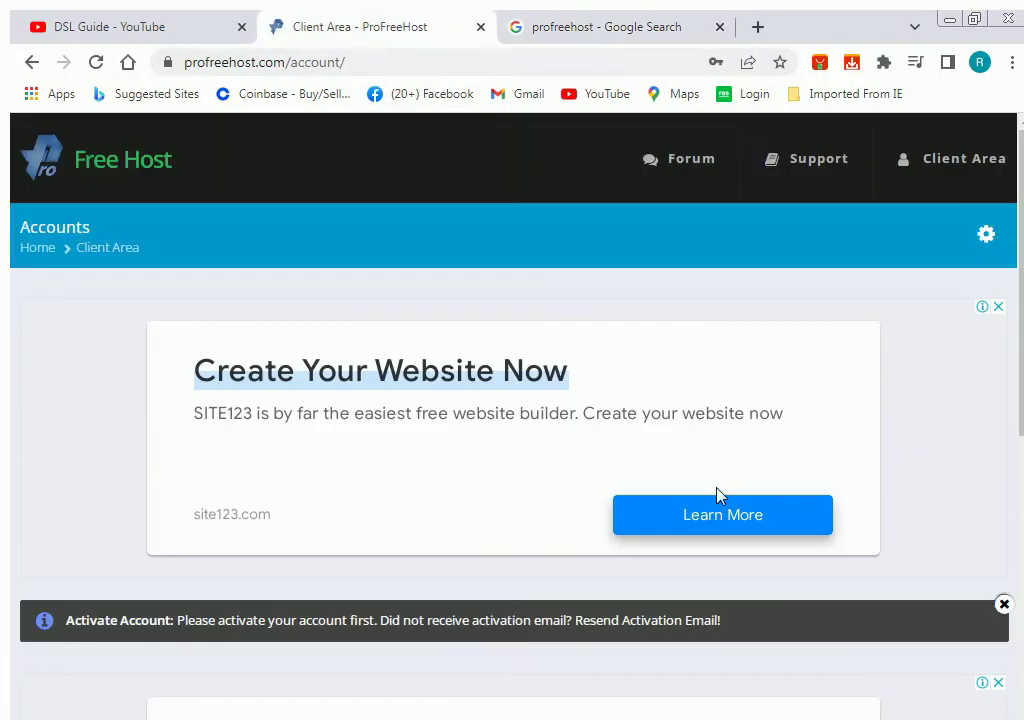
pyautogui.scroll(-2, 730, 495)
pyautogui.click(610, 27)
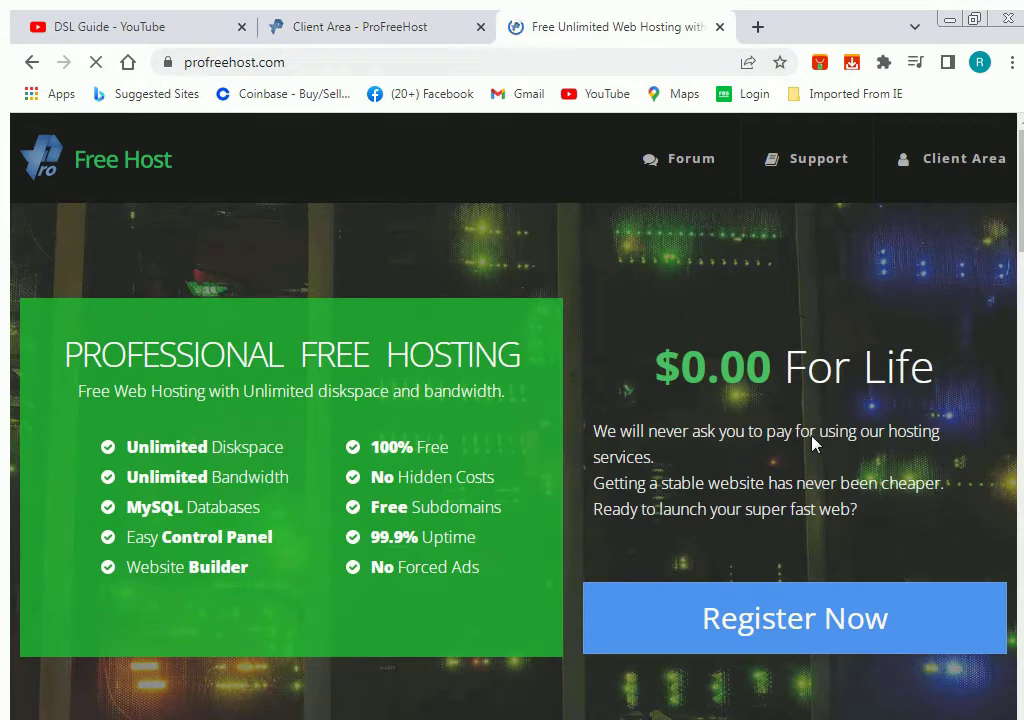
pyautogui.scroll(-2, 817, 458)
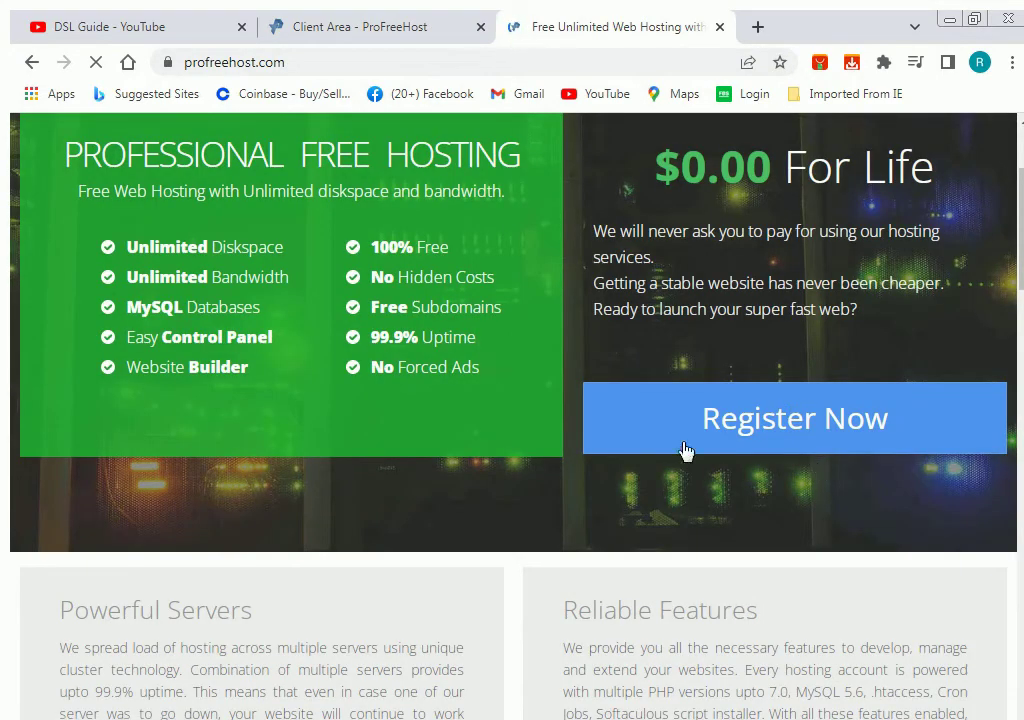
pyautogui.click(804, 427)
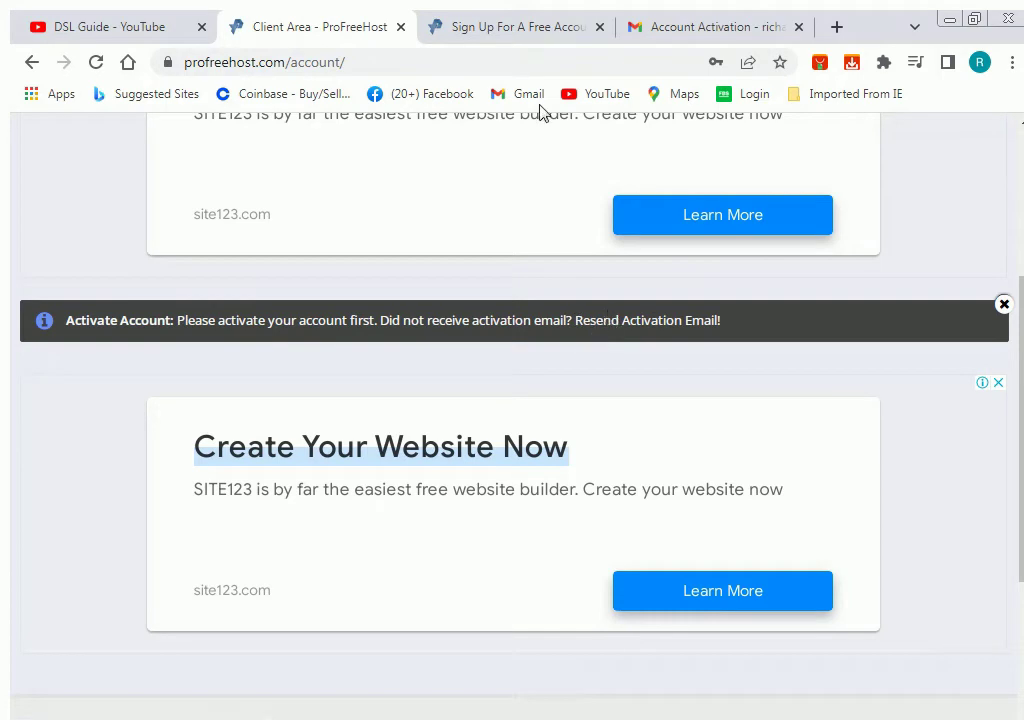
# Activate the ProFreeHost account using the Activate Account button in the Gmail activation email.
pyautogui.click(676, 22)
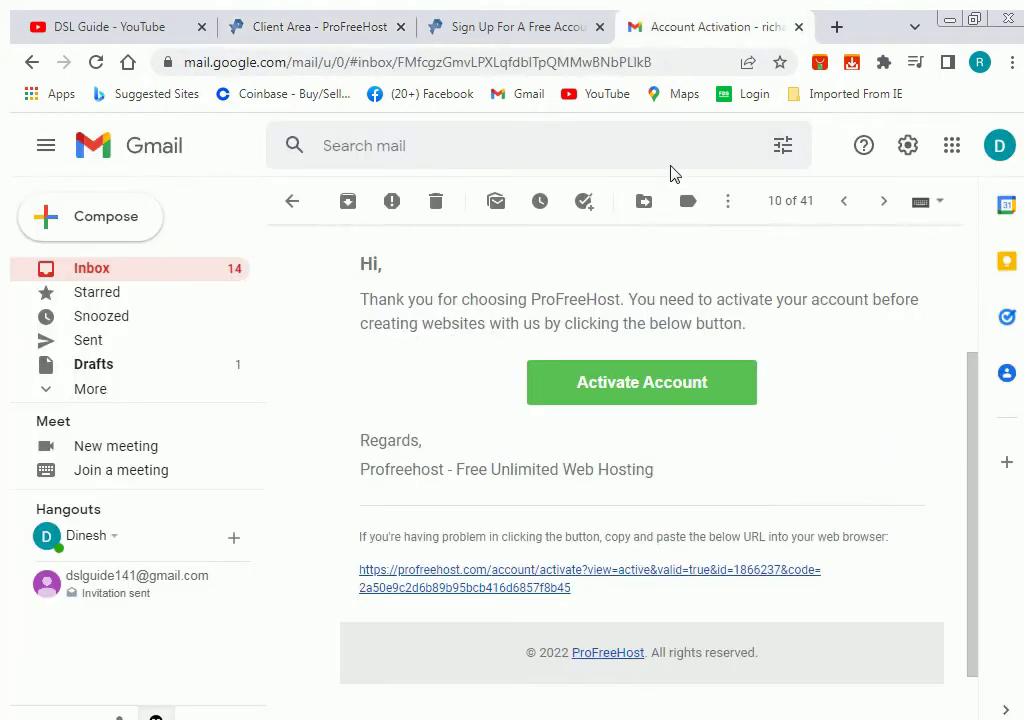
pyautogui.scroll(1, 647, 410)
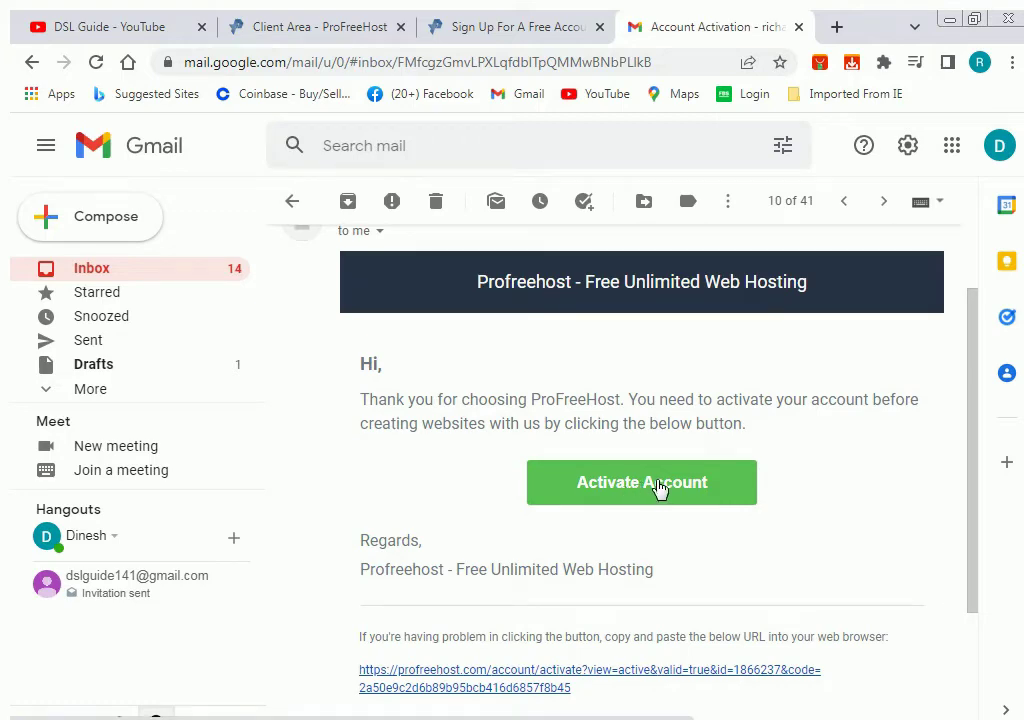
pyautogui.click(660, 488)
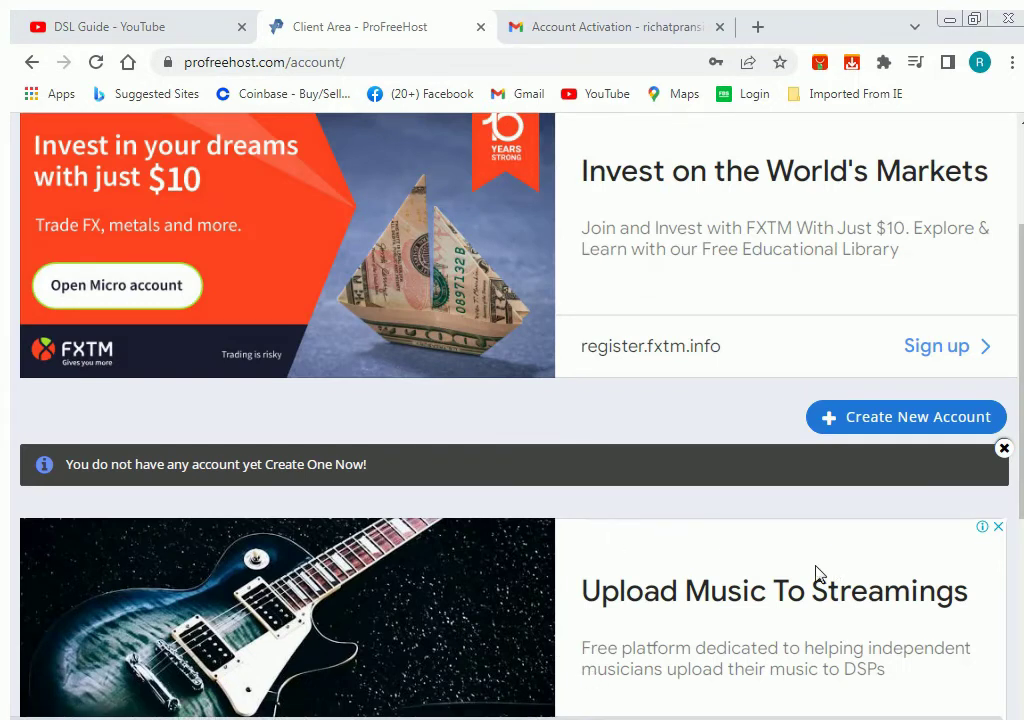
# Create a new hosting account named sports123 on the free unaux.com domain and submit it.
pyautogui.click(882, 426)
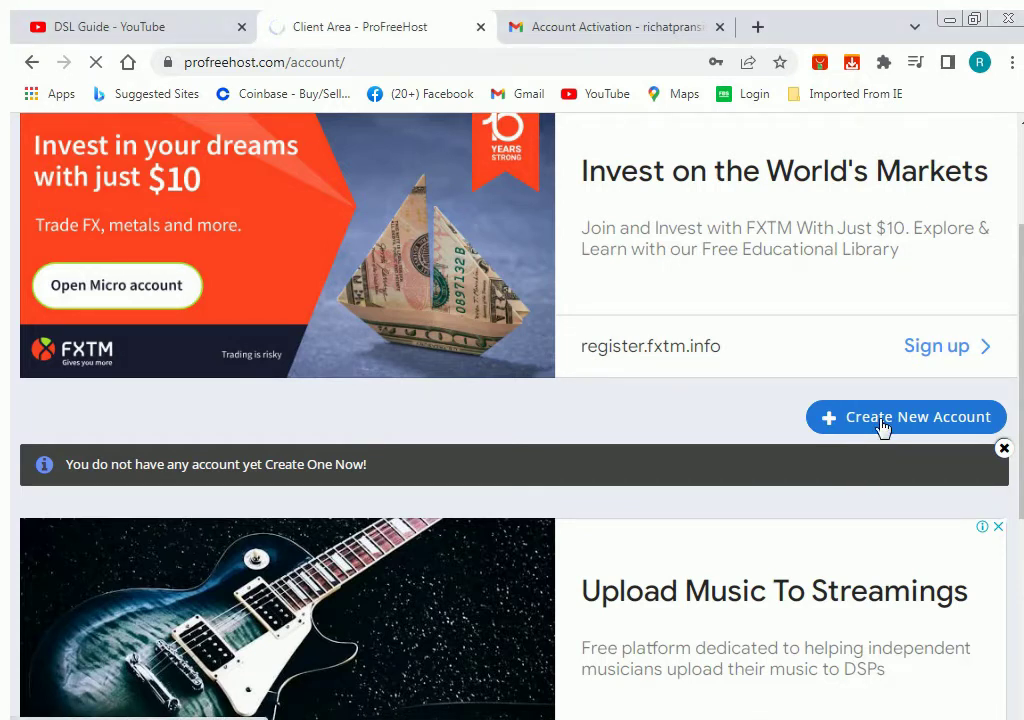
pyautogui.scroll(-3, 872, 428)
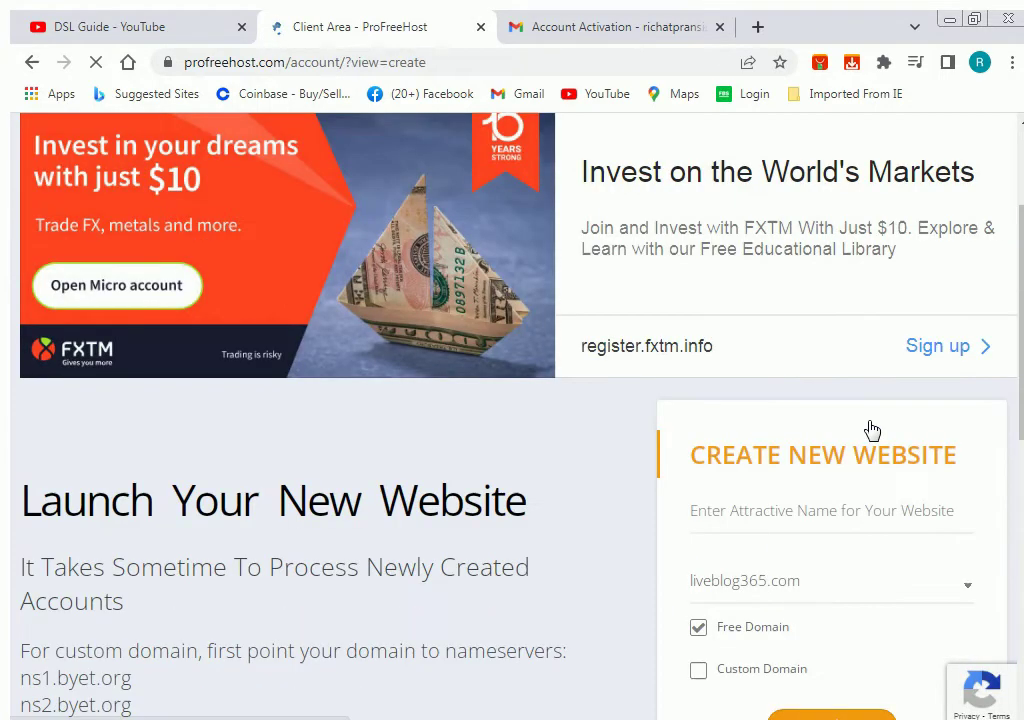
pyautogui.scroll(-1, 862, 432)
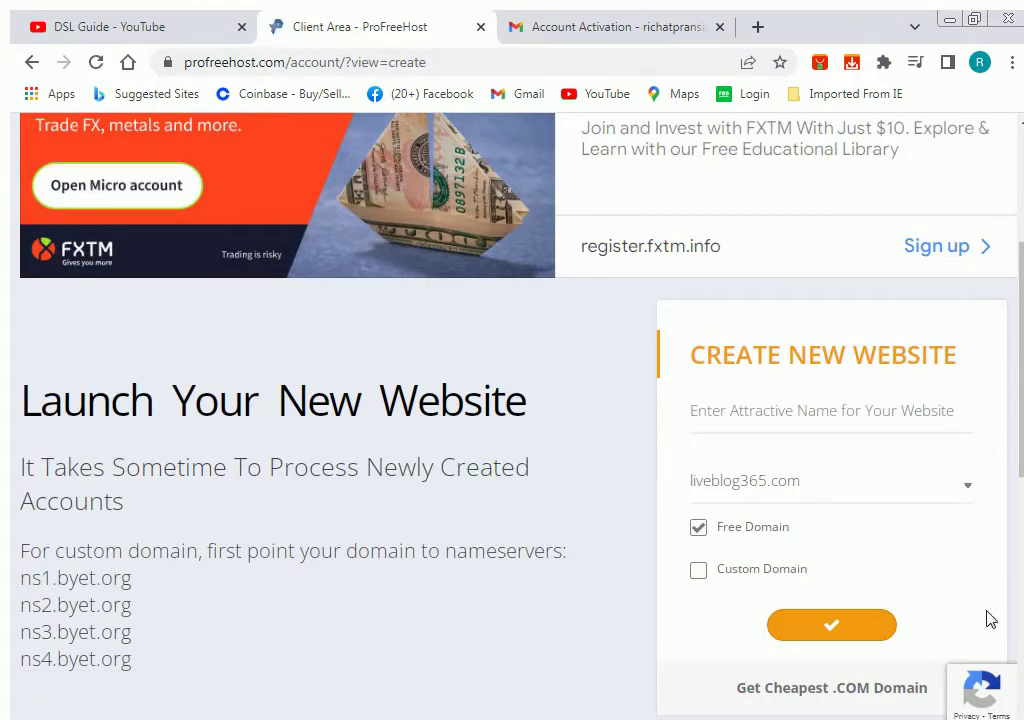
pyautogui.click(944, 427)
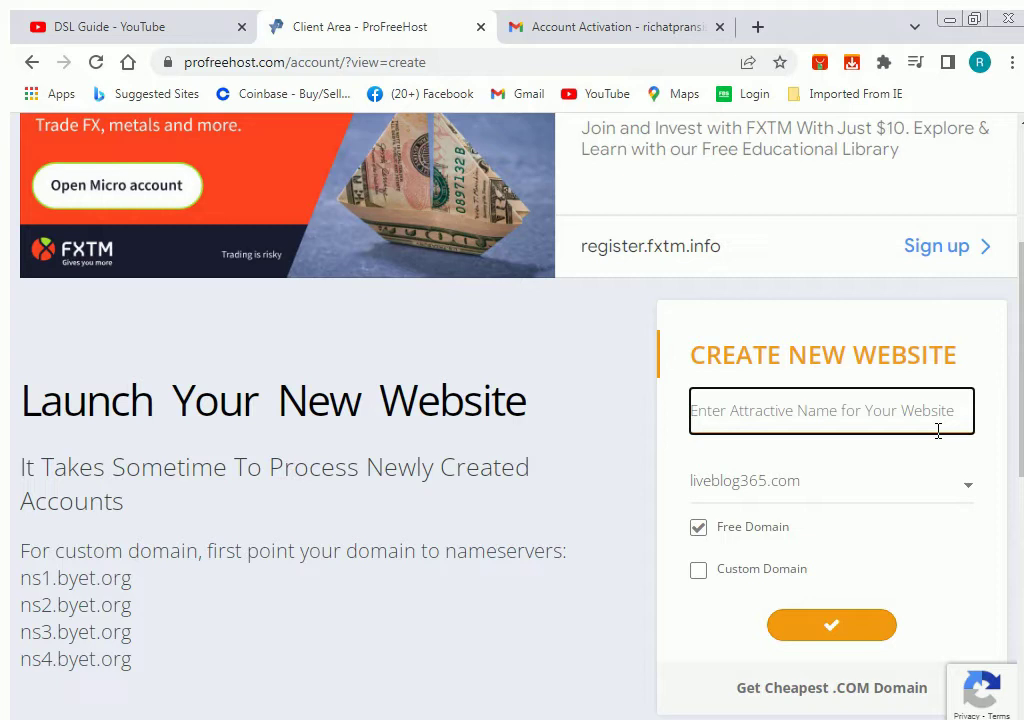
pyautogui.write('sports123')
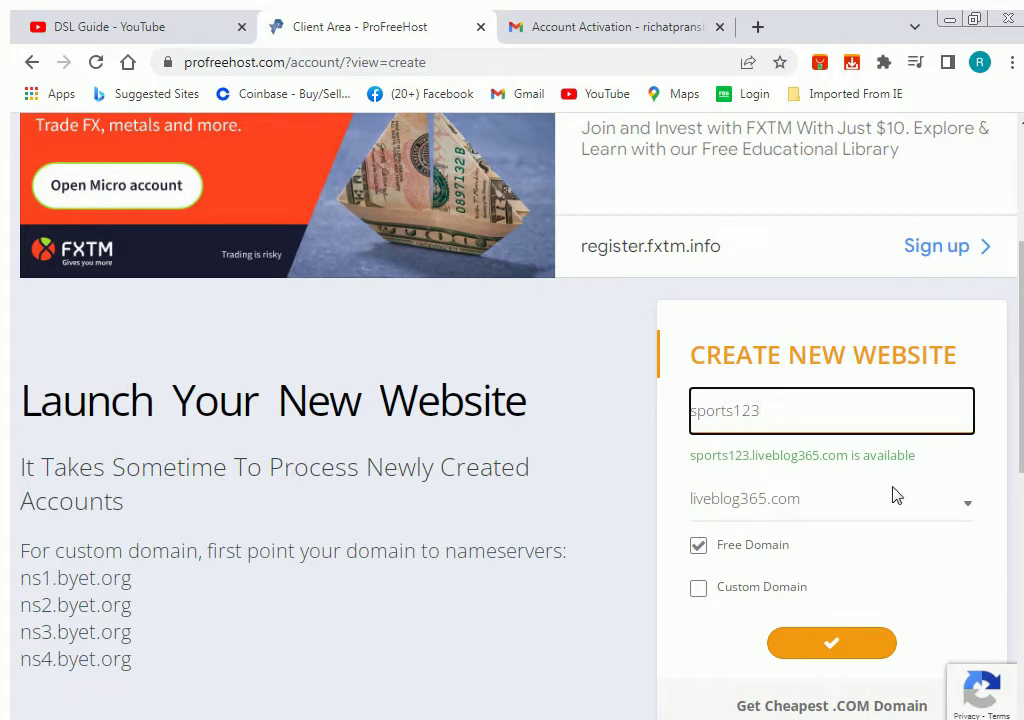
pyautogui.click(967, 505)
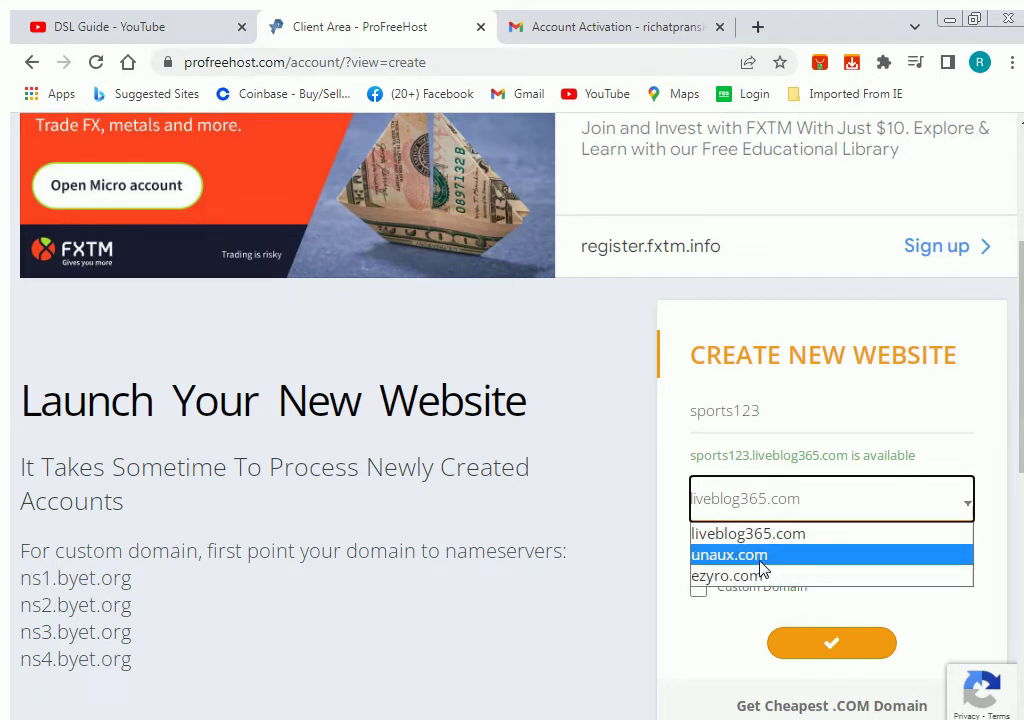
pyautogui.click(762, 568)
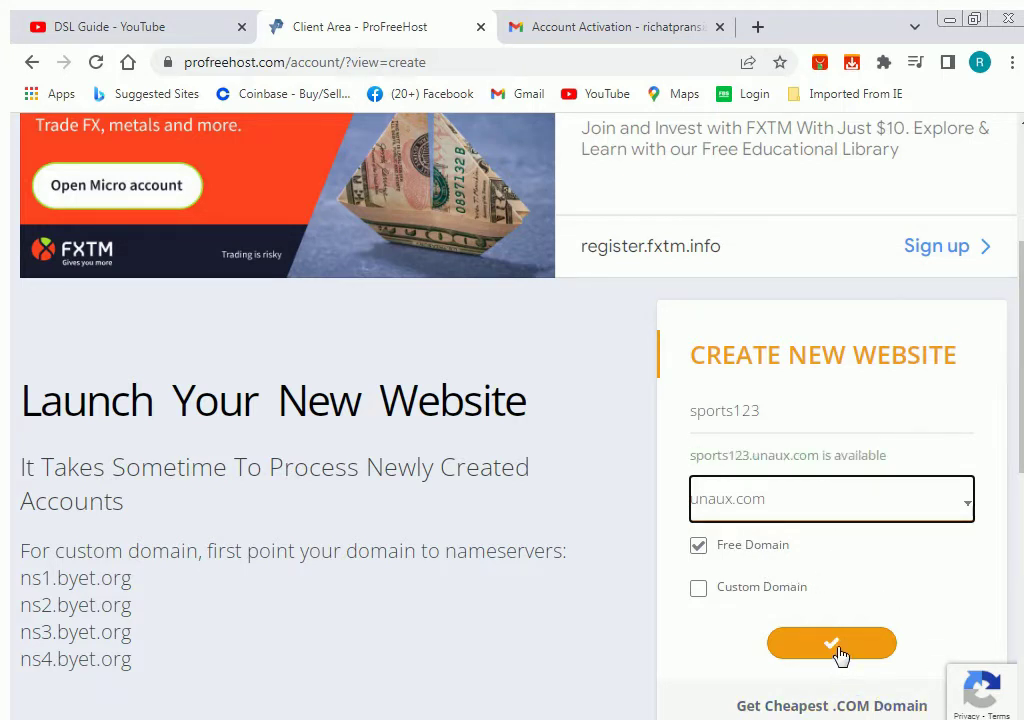
pyautogui.scroll(-1, 842, 660)
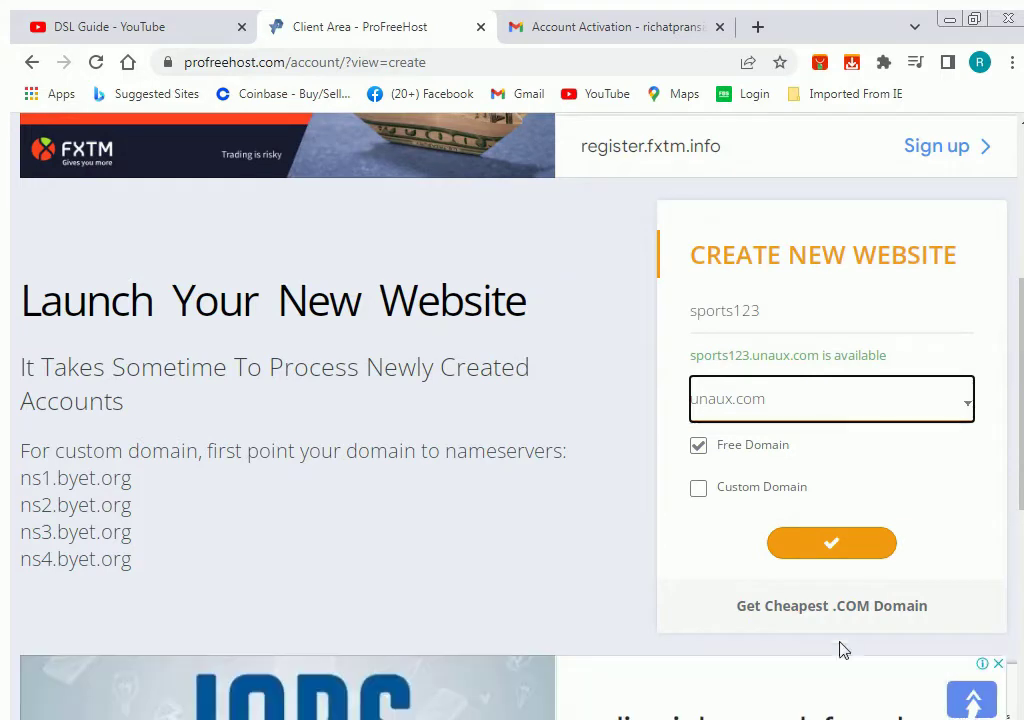
pyautogui.click(838, 547)
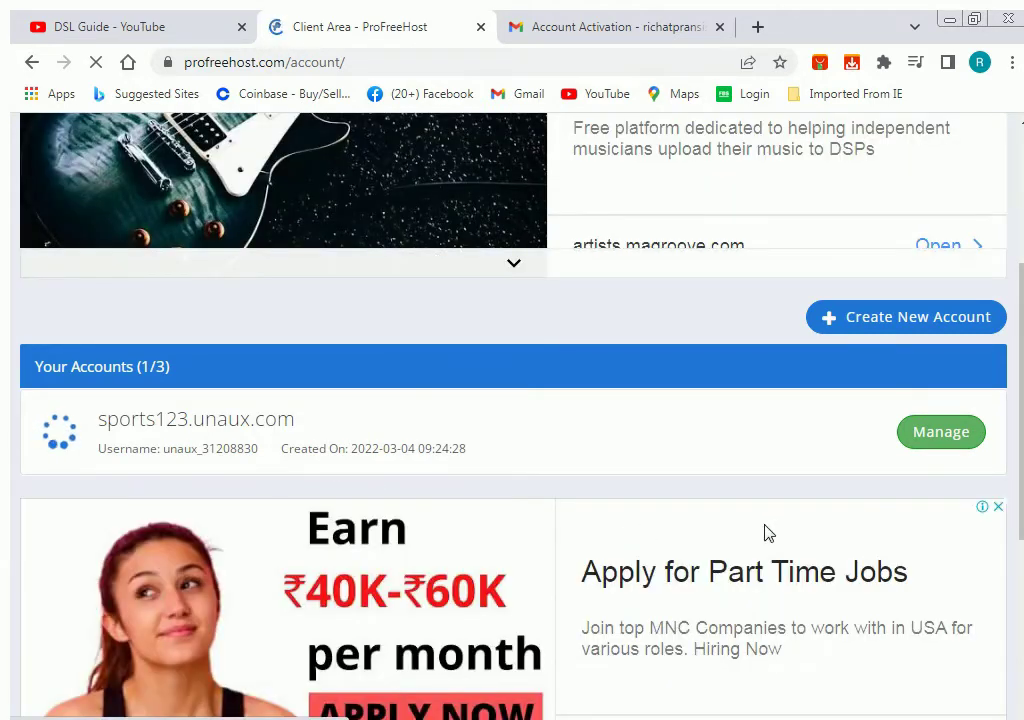
# Manage sports123.unaux.com and launch its Control Panel.
pyautogui.click(945, 450)
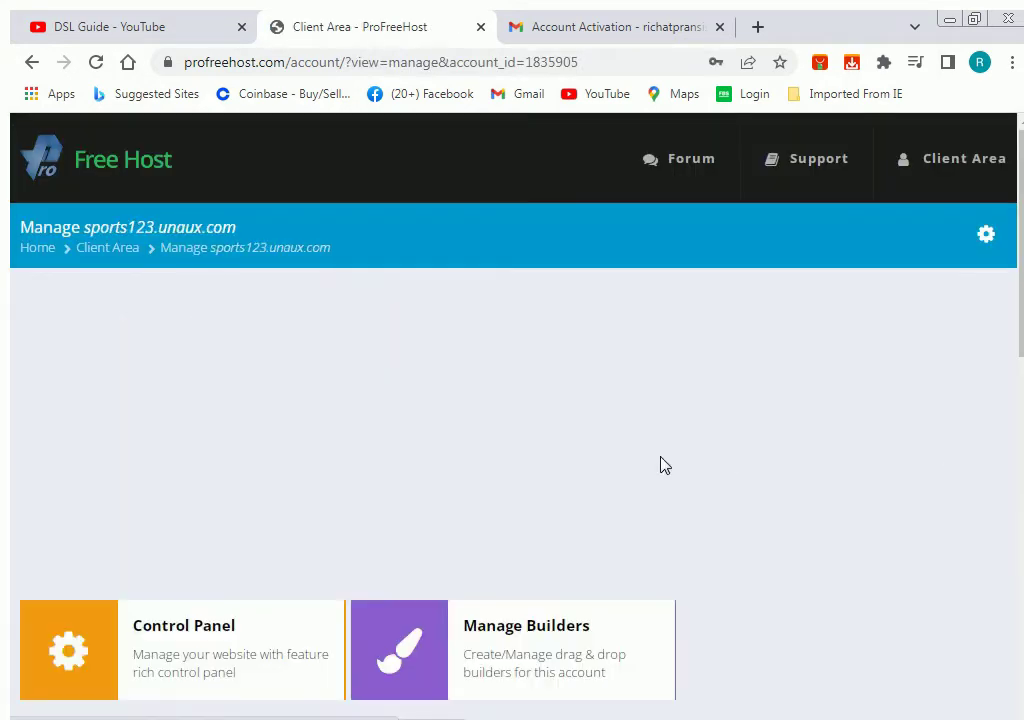
pyautogui.scroll(-2, 661, 466)
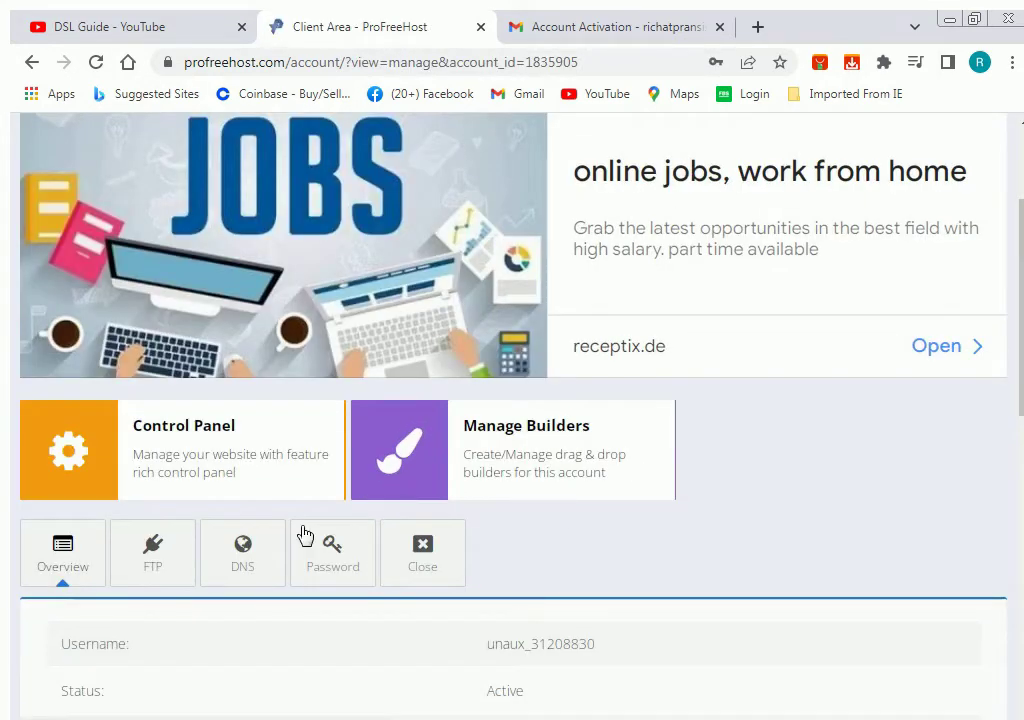
pyautogui.click(205, 450)
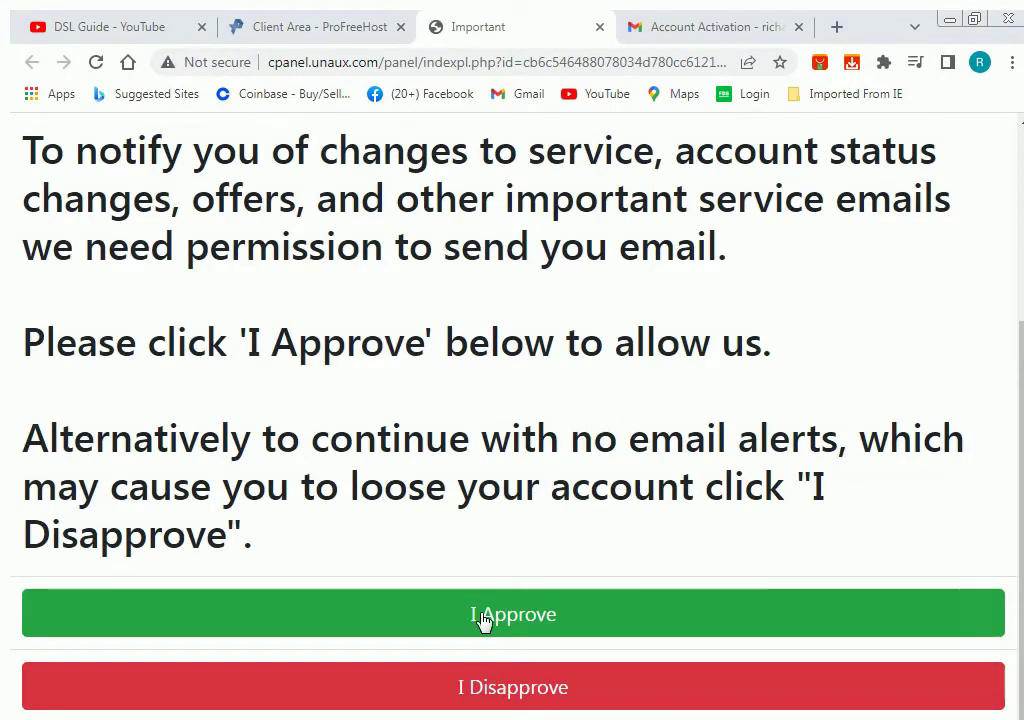
# Approve service emails and launch Softaculous Apps Installer from the cPanel Software section.
pyautogui.click(514, 620)
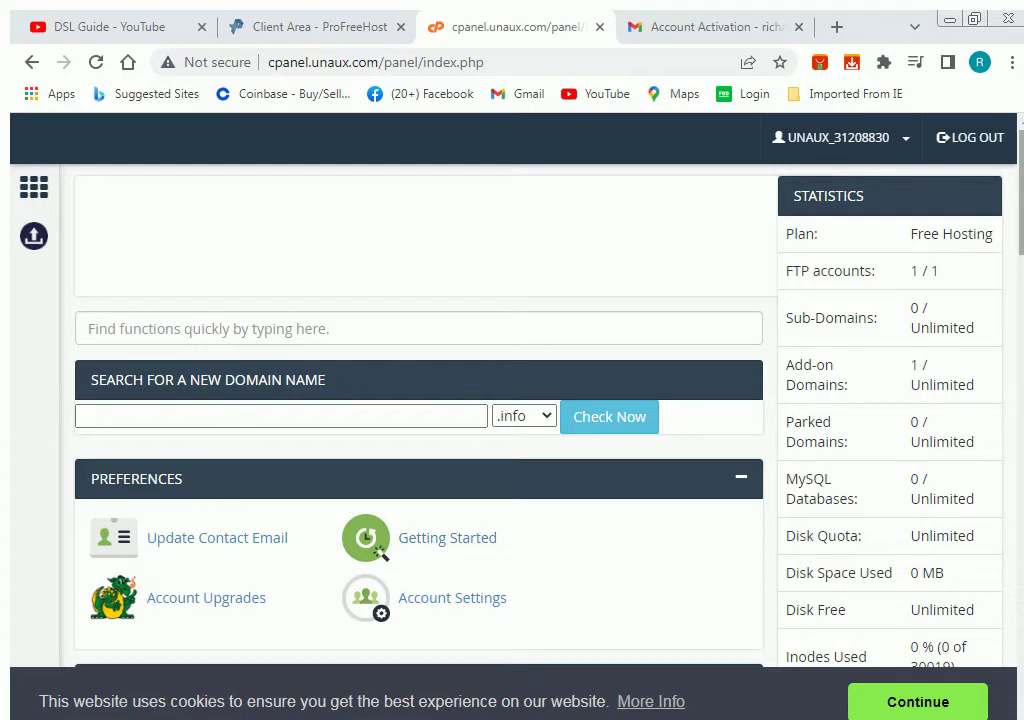
pyautogui.scroll(-2, 512, 400)
pyautogui.scroll(-6, 1012, 315)
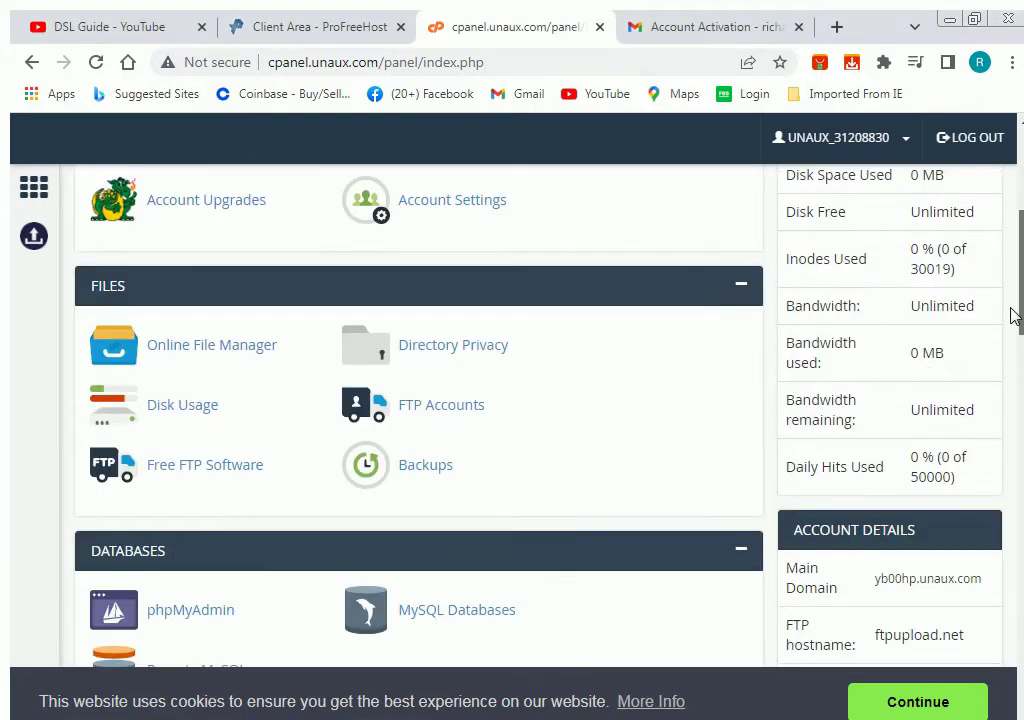
pyautogui.scroll(-6, 990, 446)
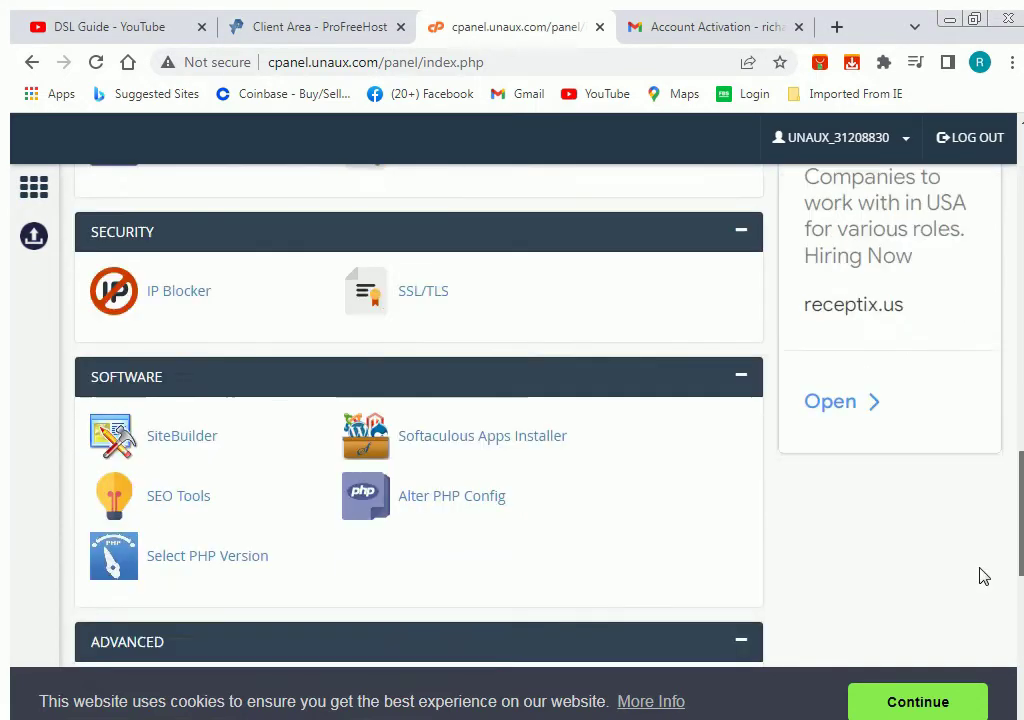
pyautogui.scroll(1, 983, 583)
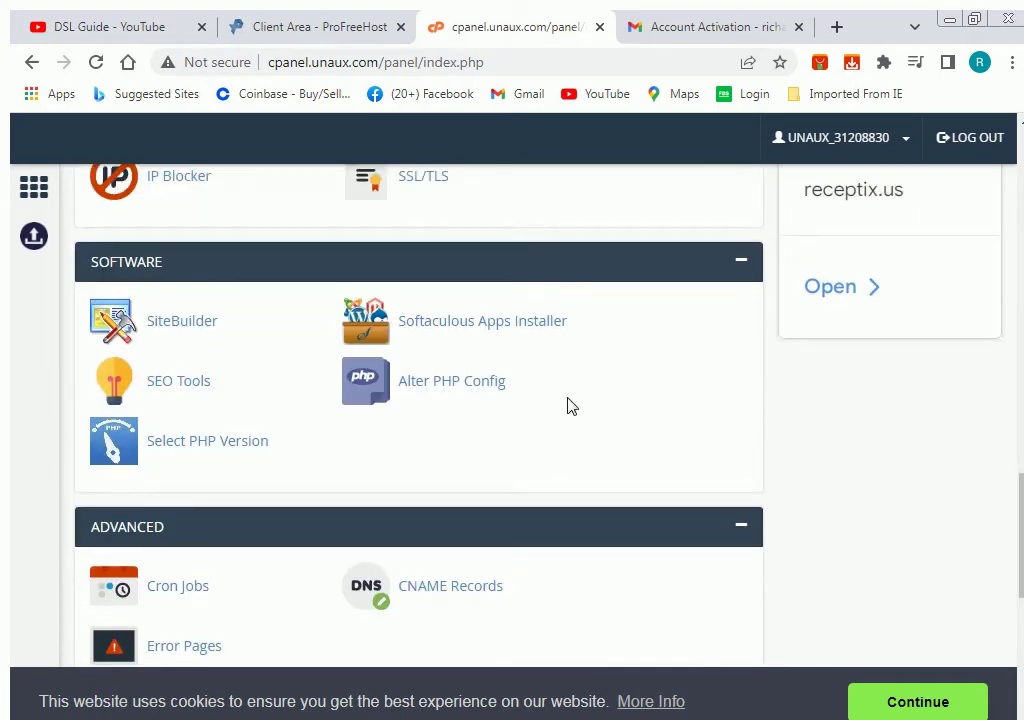
pyautogui.click(507, 333)
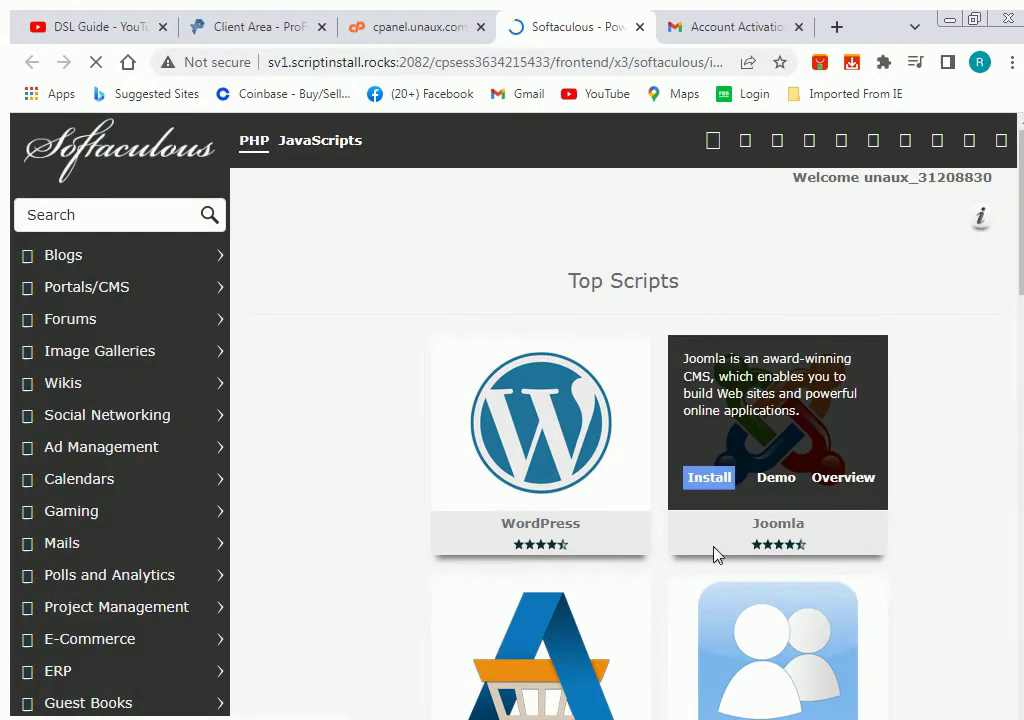
# Start a WordPress install in Softaculous and bring up the Admin Account fields.
pyautogui.moveTo(500, 470)
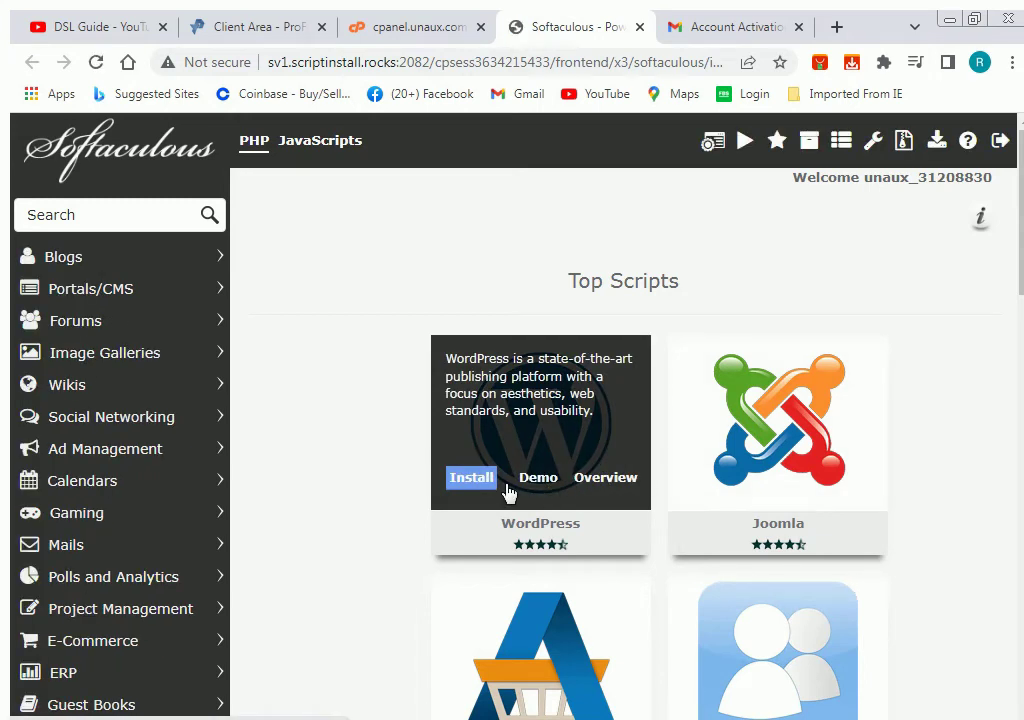
pyautogui.click(465, 480)
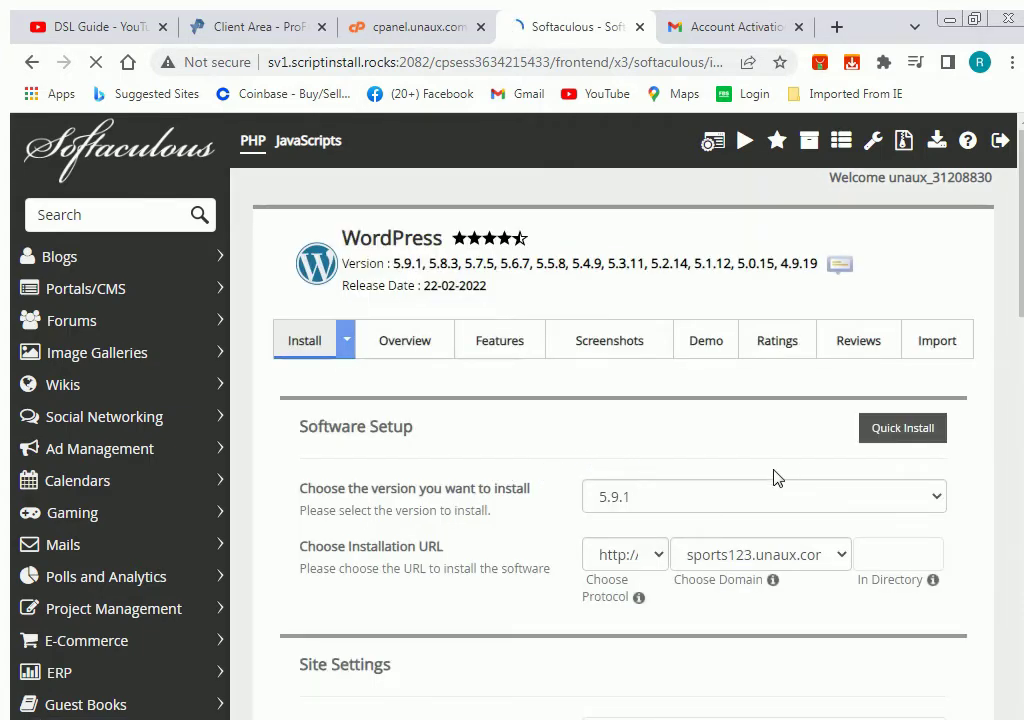
pyautogui.scroll(-2, 773, 478)
pyautogui.scroll(-6, 754, 478)
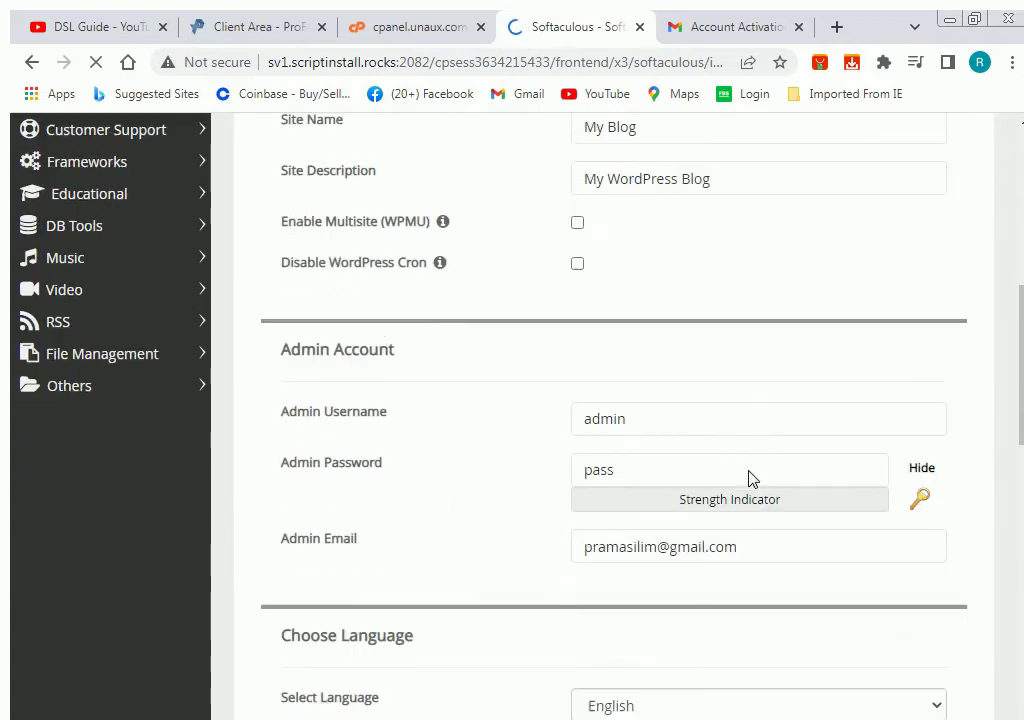
pyautogui.scroll(1, 745, 481)
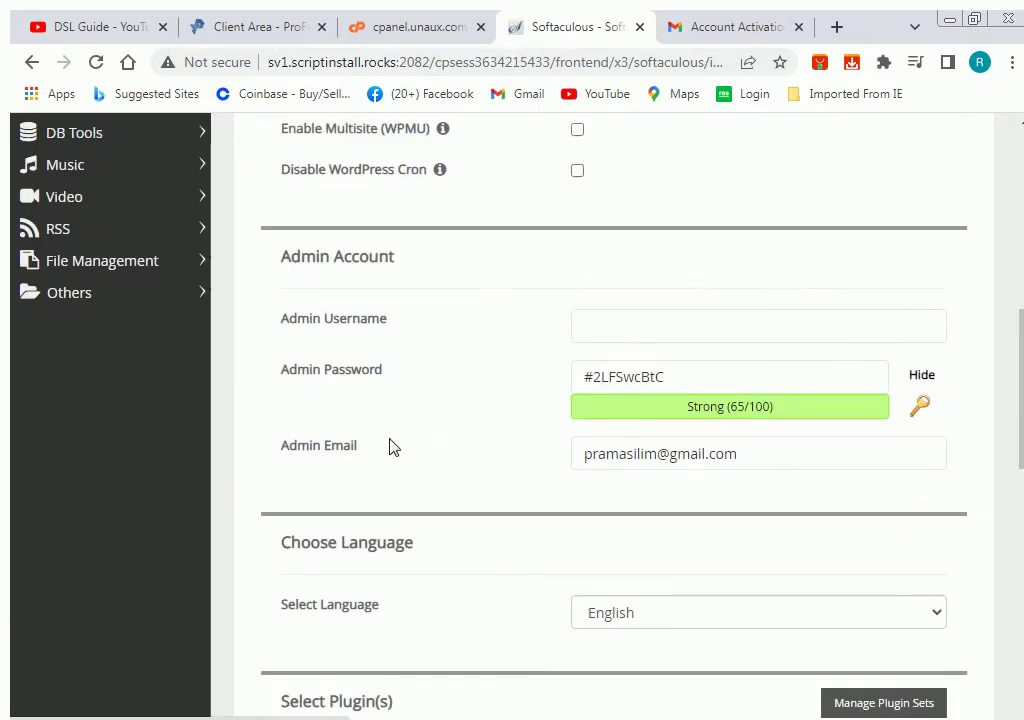
# Enter a custom admin username and replace the generated admin password with a new one.
pyautogui.click(585, 328)
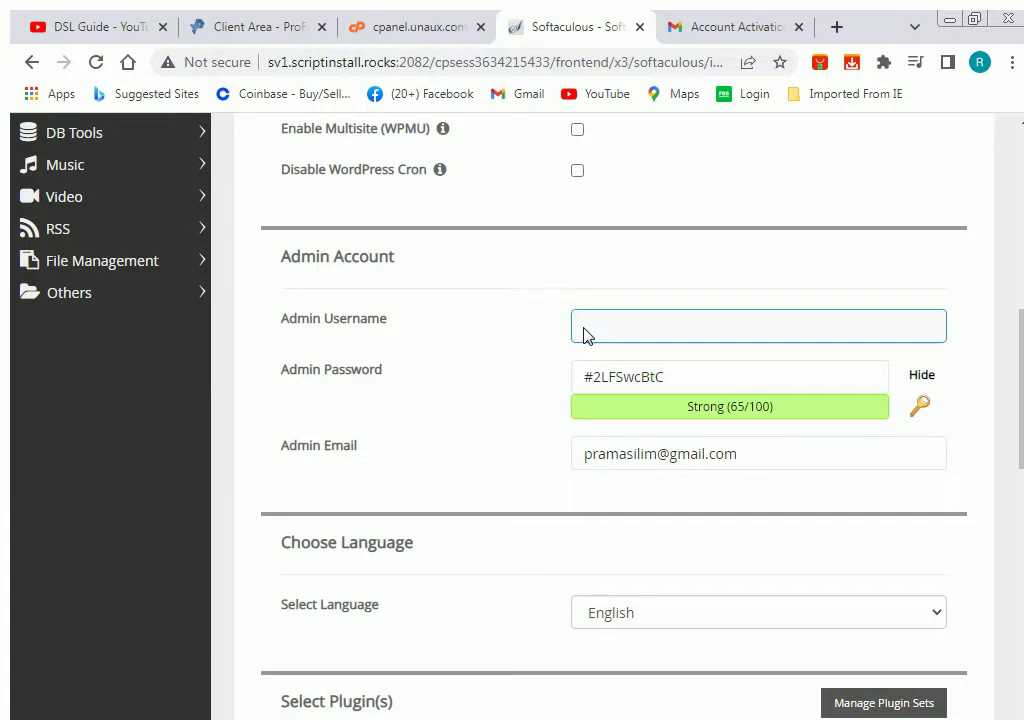
pyautogui.click(505, 332)
pyautogui.click(297, 379)
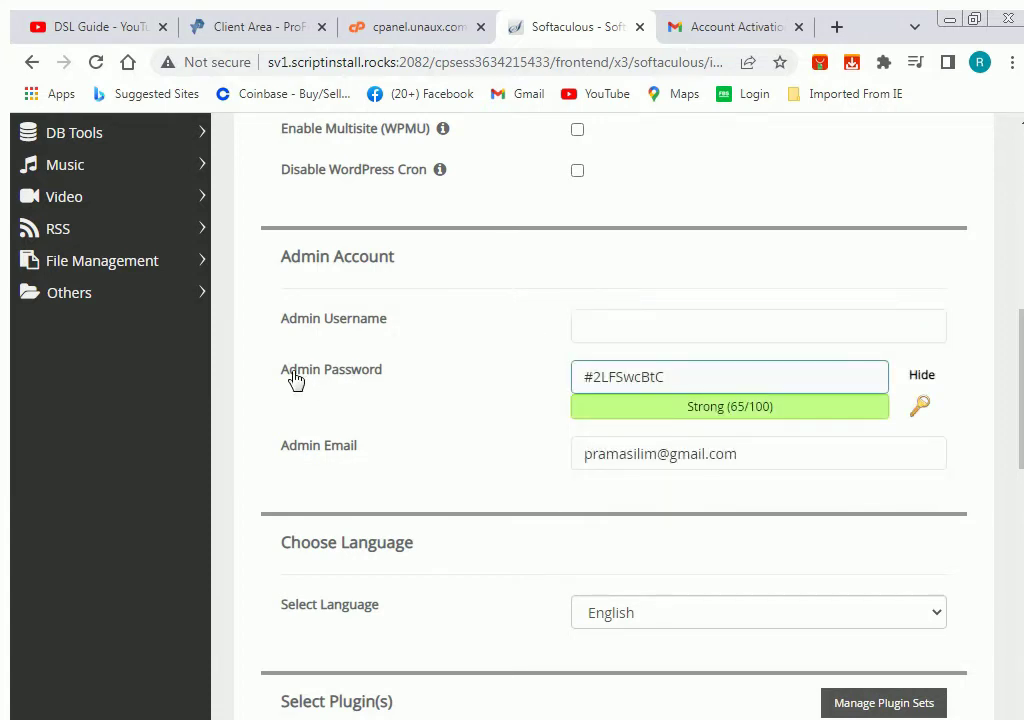
pyautogui.moveTo(680, 375); pyautogui.dragTo(578, 378)
pyautogui.click(662, 385)
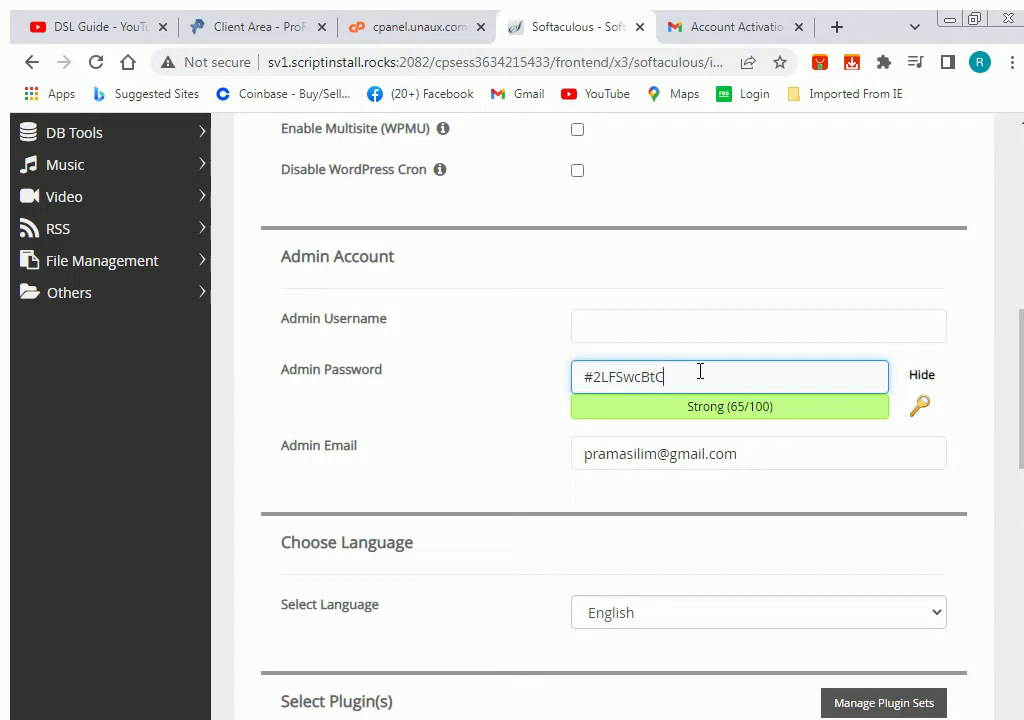
pyautogui.click(658, 327)
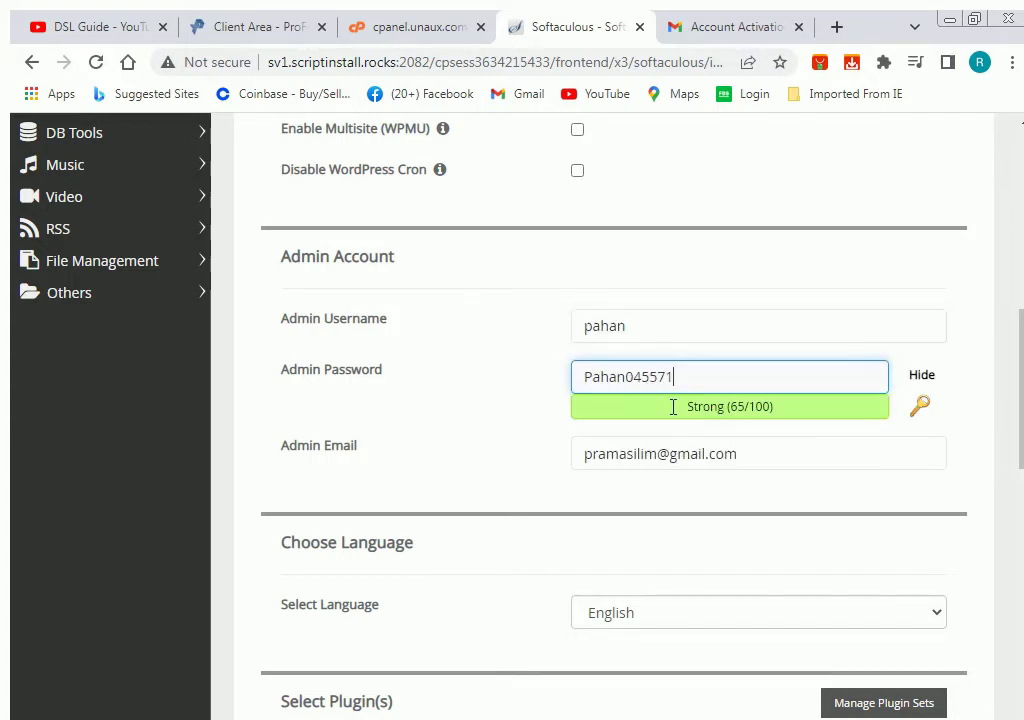
pyautogui.scroll(-4, 725, 500)
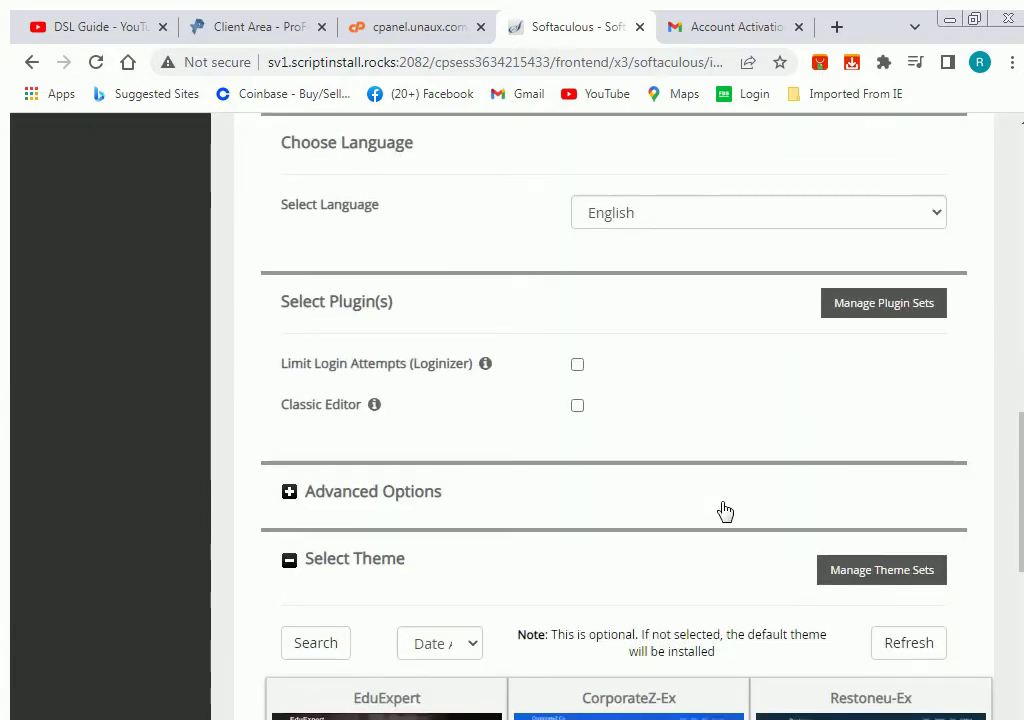
pyautogui.scroll(-4, 724, 512)
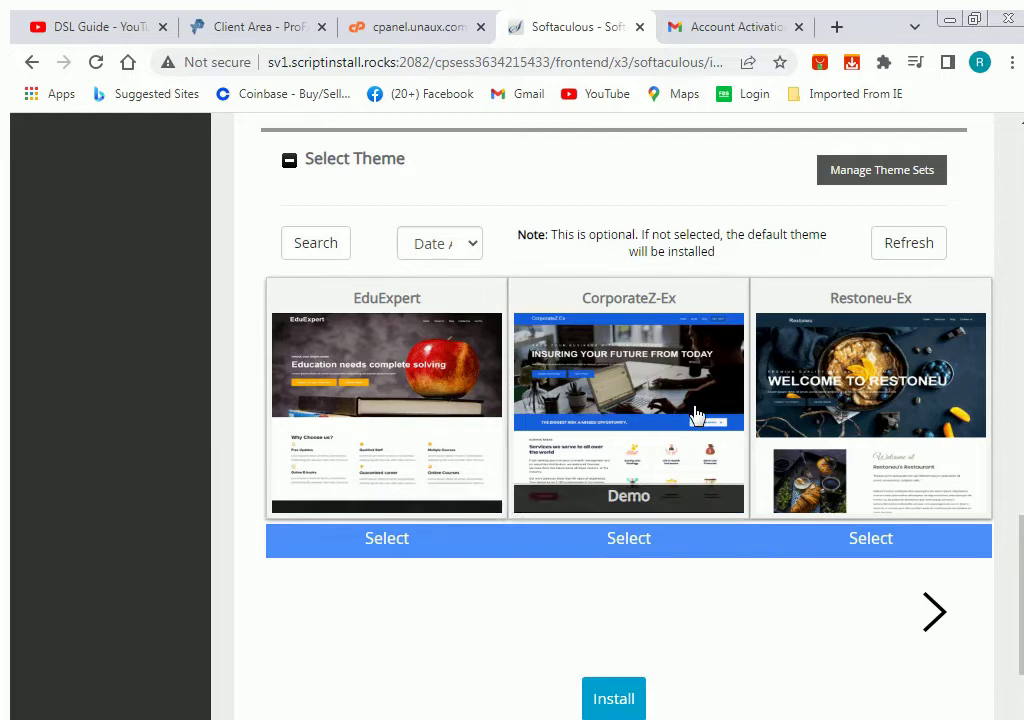
pyautogui.scroll(-1, 855, 410)
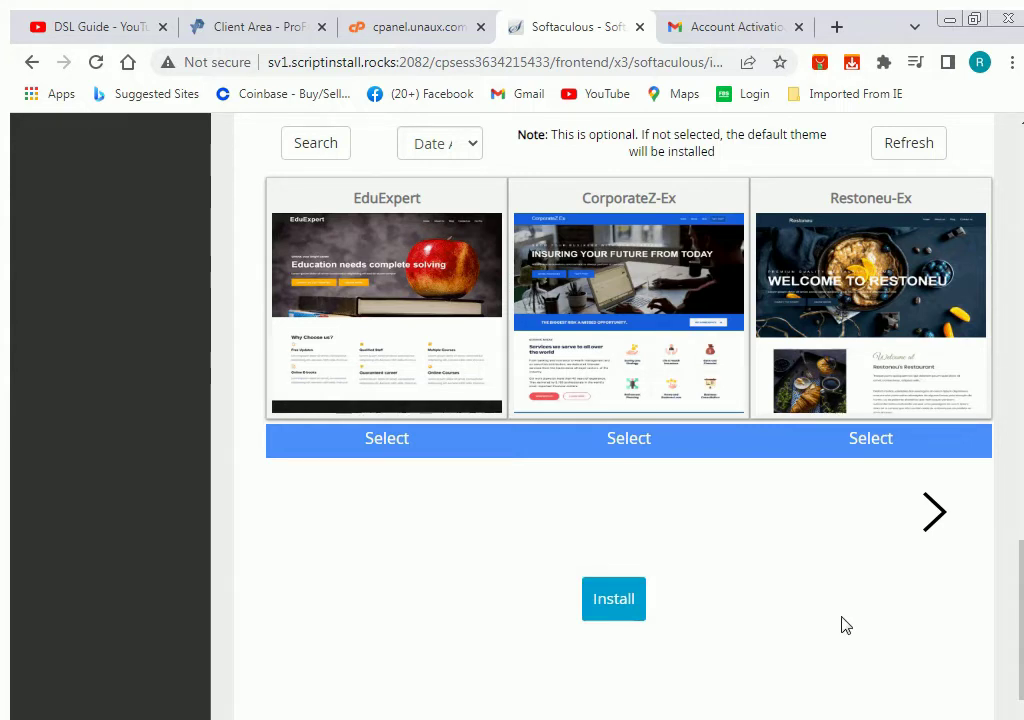
# Run the WordPress installation and wait for the progress bar to complete.
pyautogui.click(613, 600)
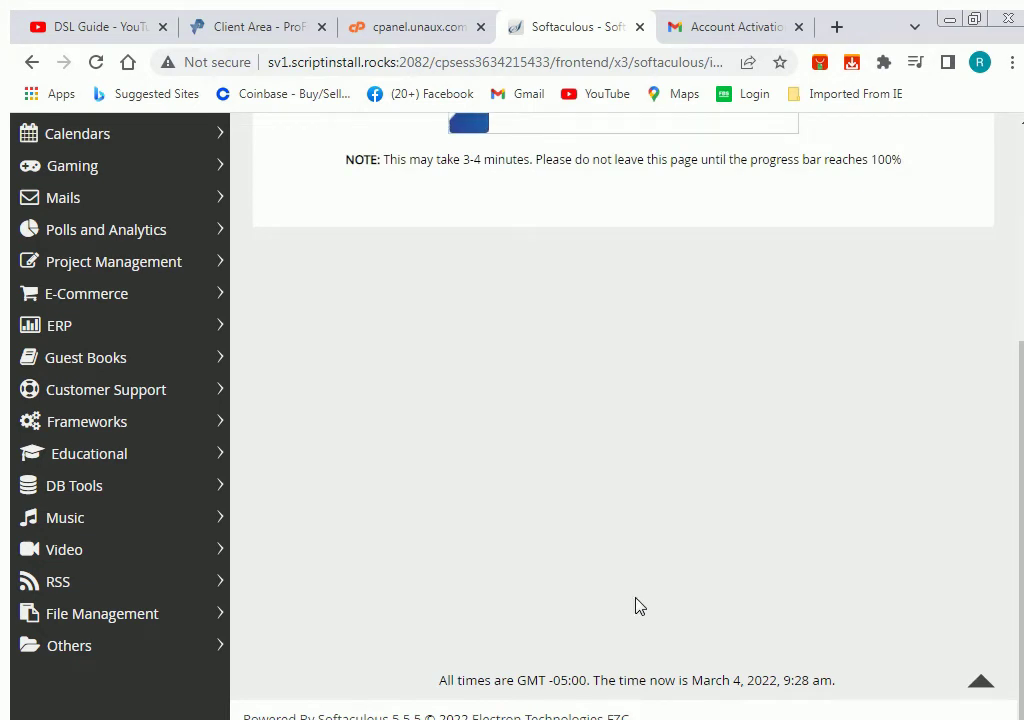
pyautogui.scroll(2, 633, 606)
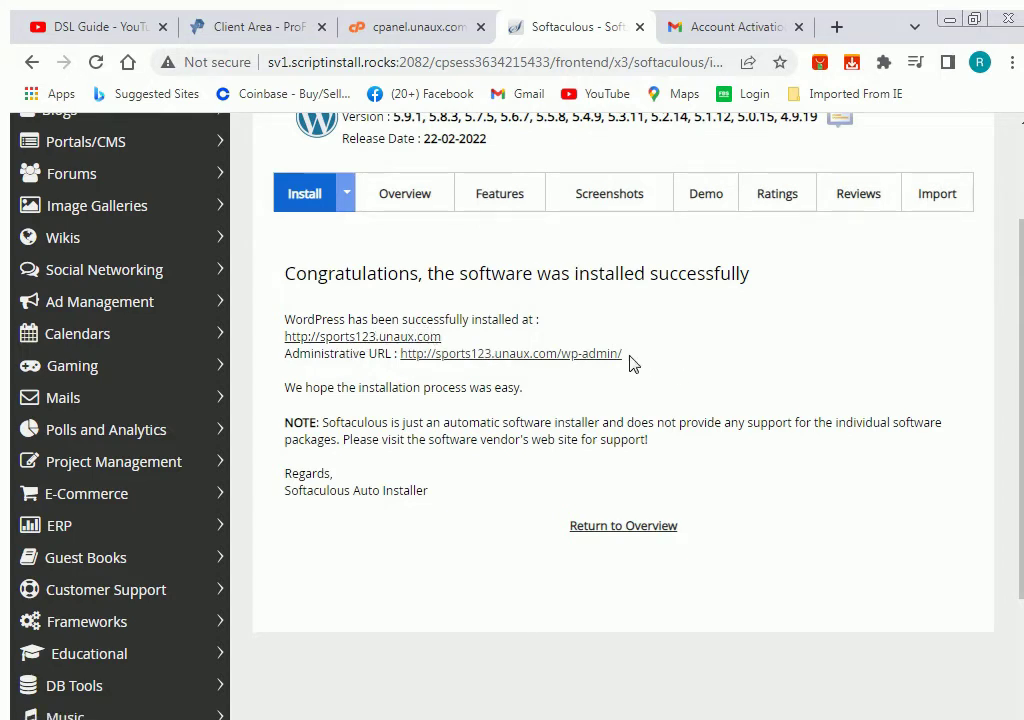
# Select the site and administrative URLs on the success page, then go to wp-admin.
pyautogui.moveTo(626, 362); pyautogui.dragTo(399, 360)
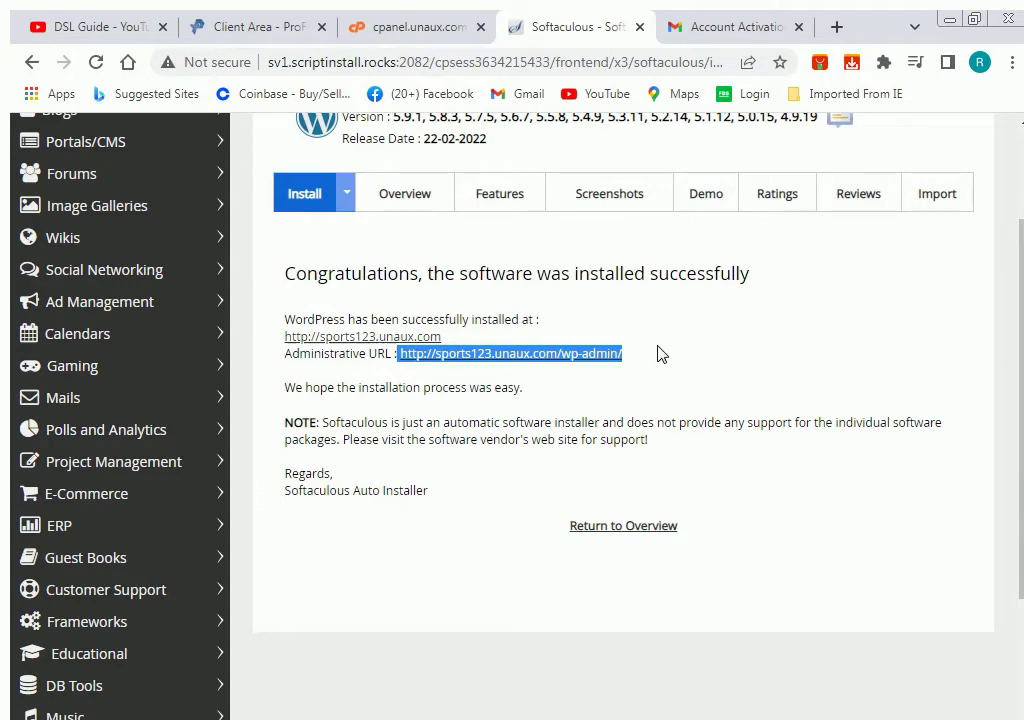
pyautogui.moveTo(442, 337); pyautogui.dragTo(270, 338)
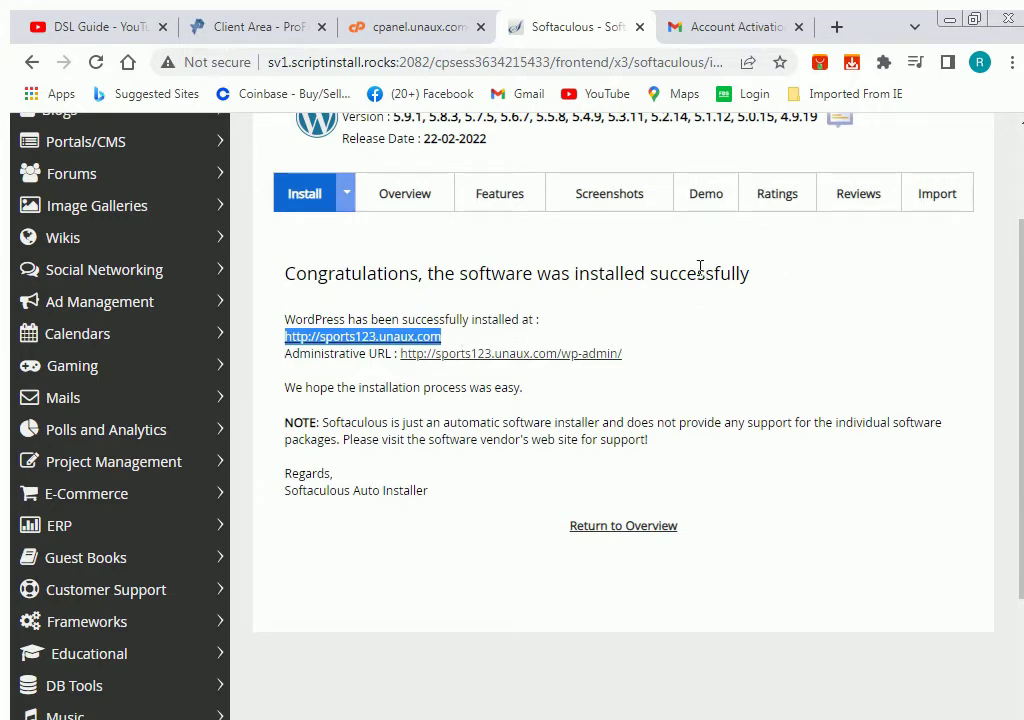
pyautogui.click(430, 345)
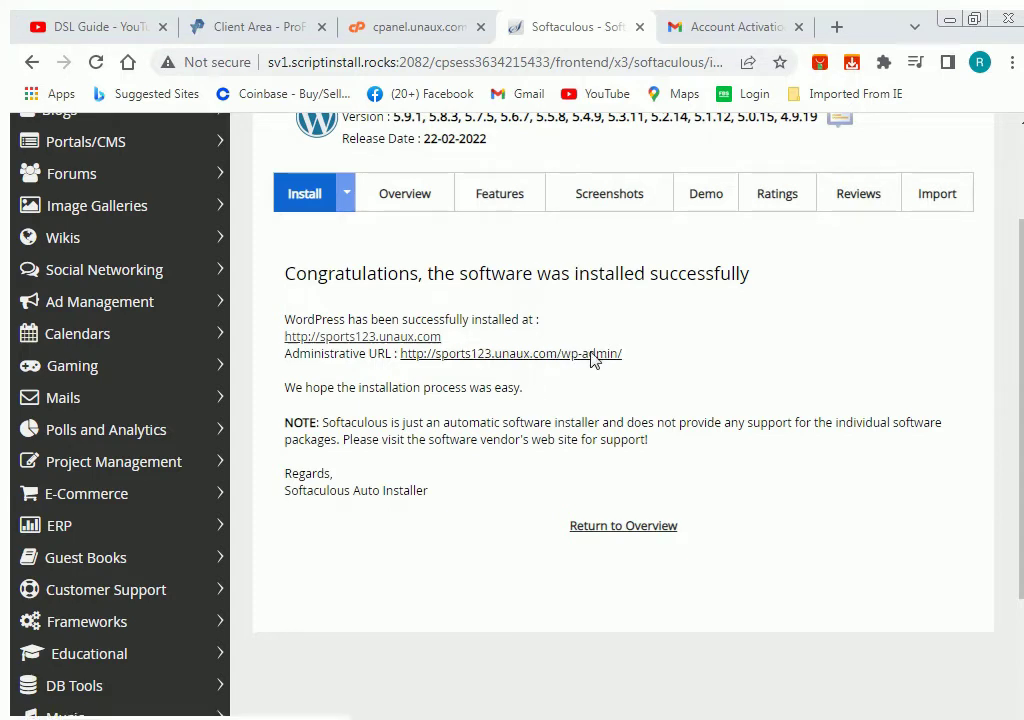
pyautogui.click(573, 361)
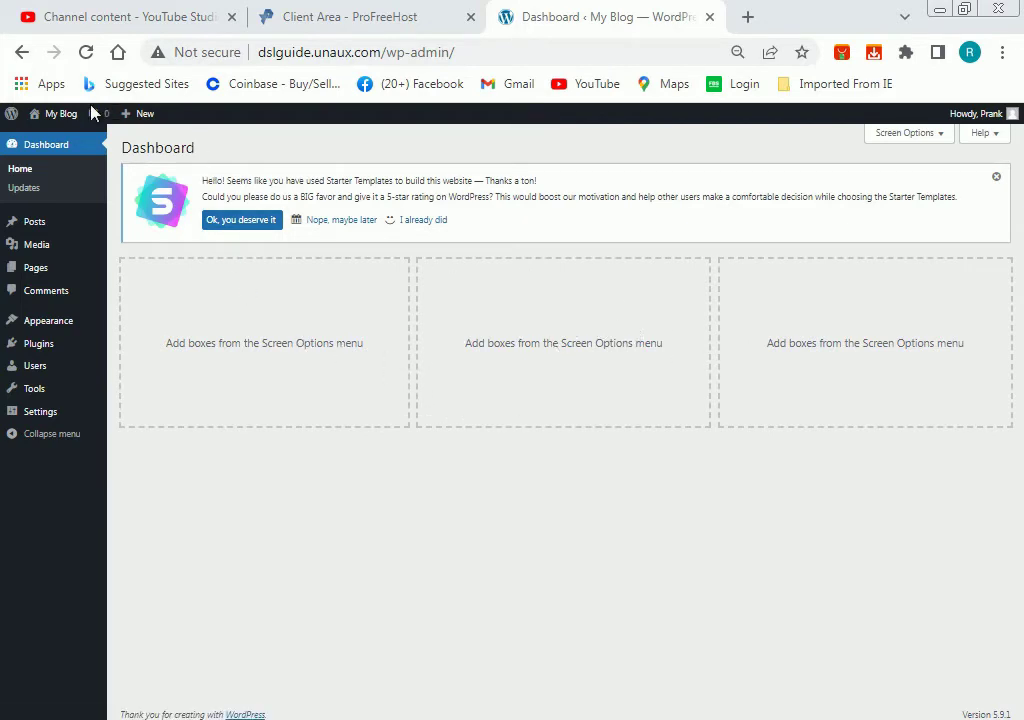
# View the live site, close the ProFreeHost tab, and go back to the My Blog dashboard.
pyautogui.moveTo(66, 120)
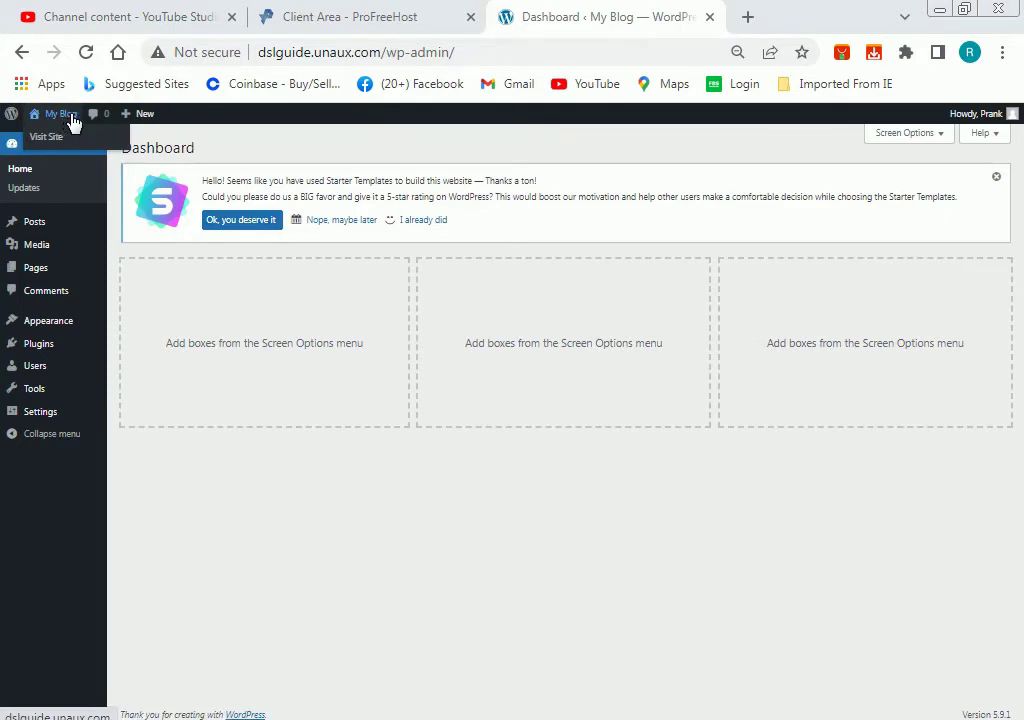
pyautogui.click(60, 139)
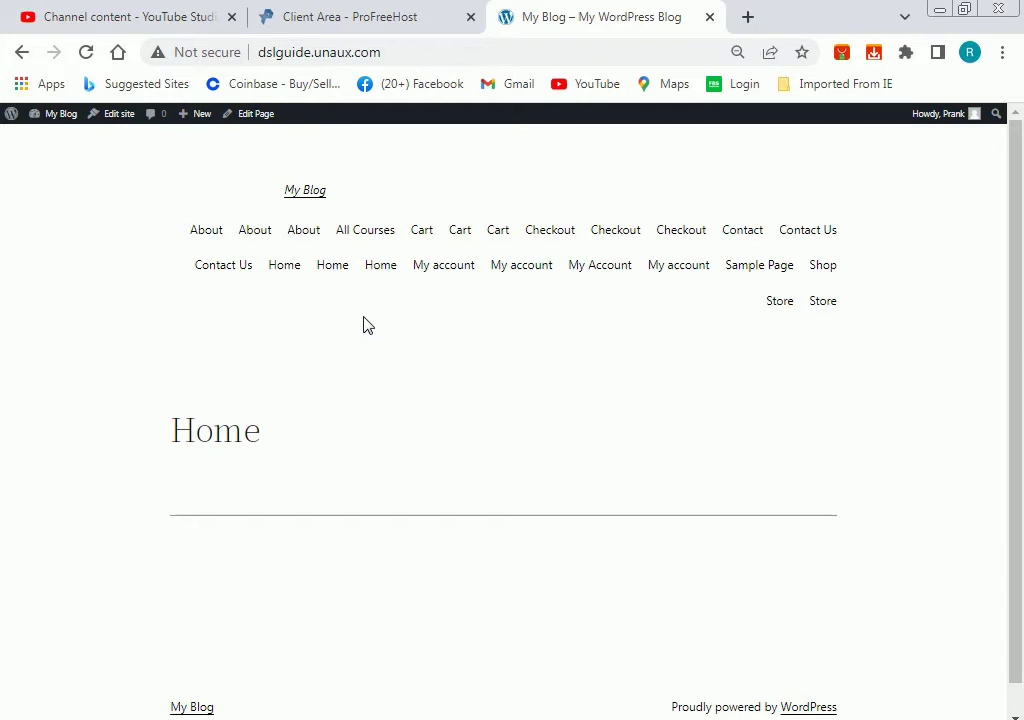
pyautogui.click(470, 17)
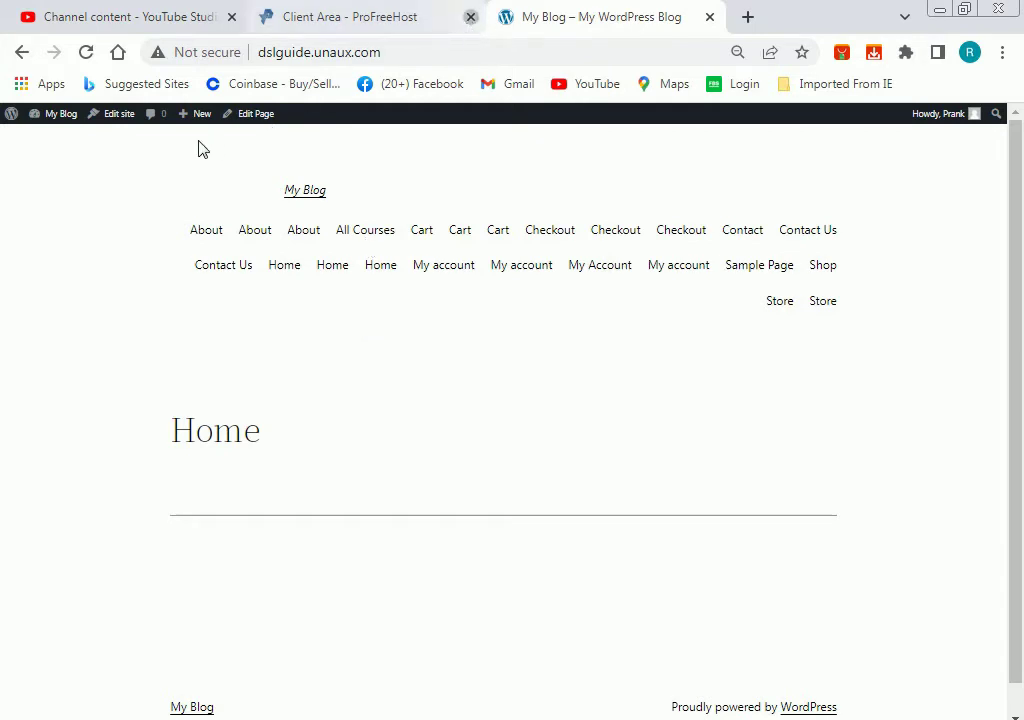
pyautogui.moveTo(64, 114)
pyautogui.click(64, 138)
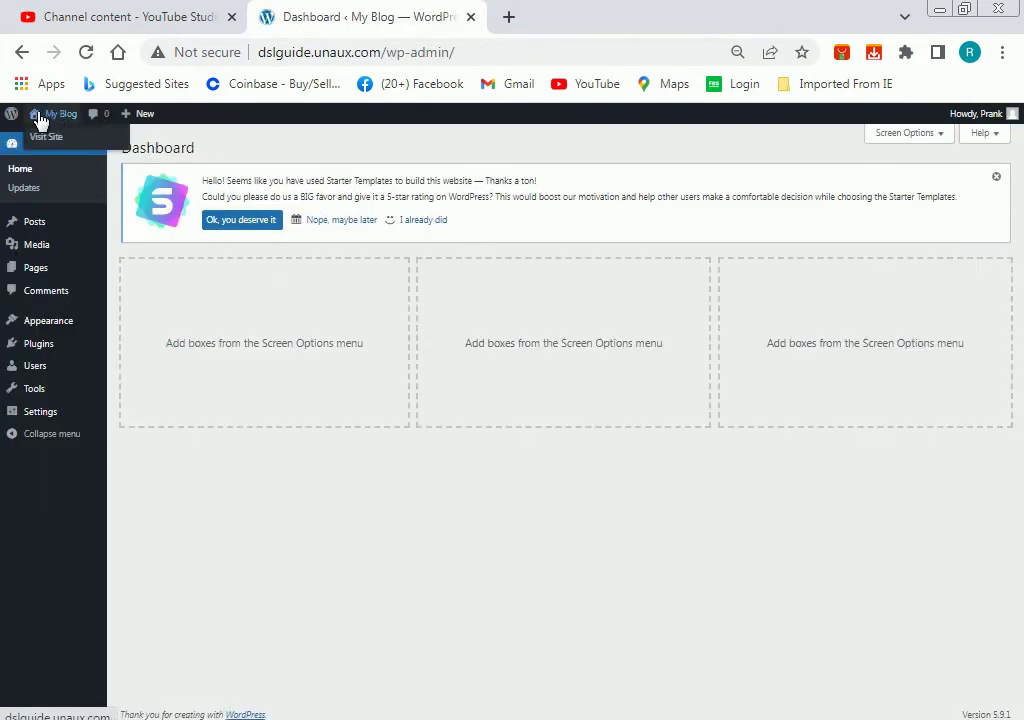
pyautogui.moveTo(88, 330)
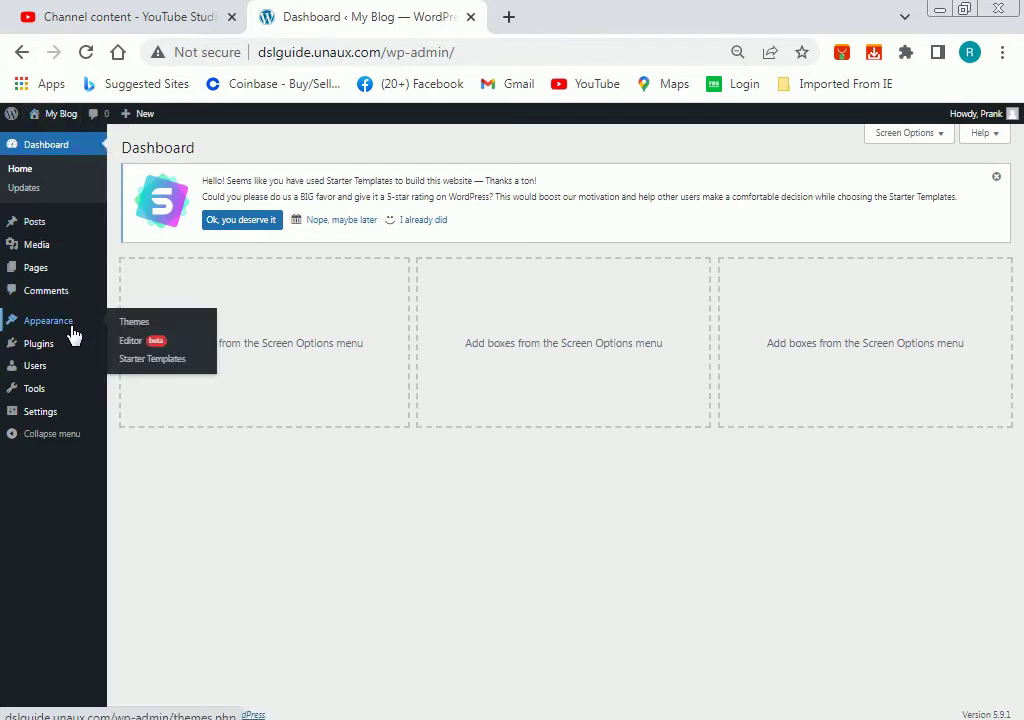
# Open Appearance > Themes, then Add New to browse the popular theme directory.
pyautogui.click(147, 325)
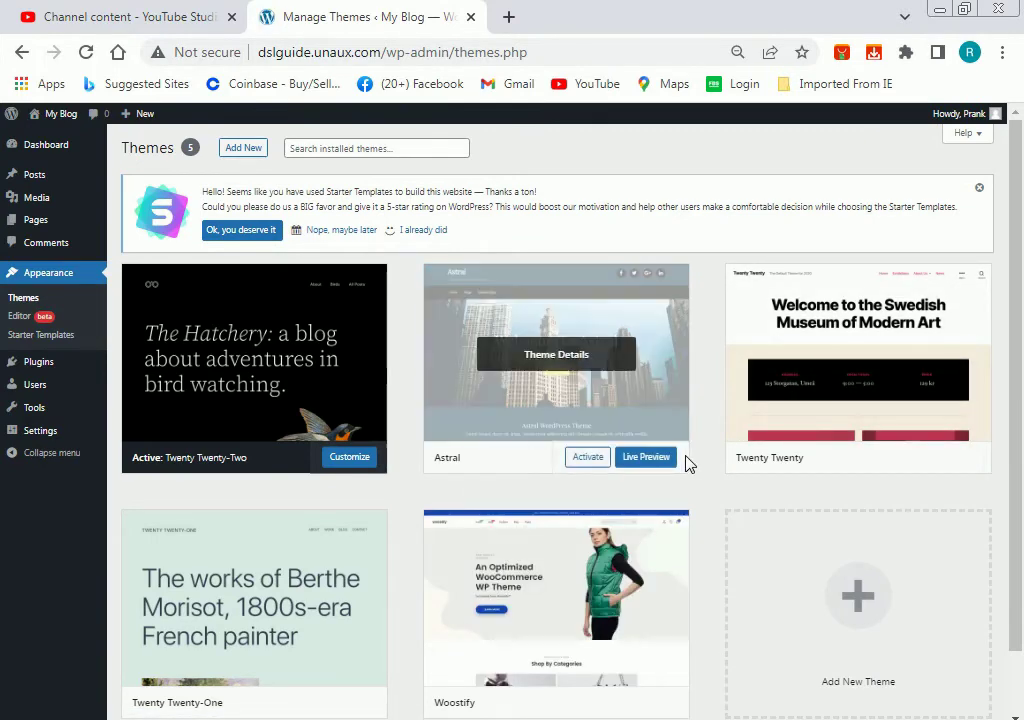
pyautogui.scroll(-1, 687, 463)
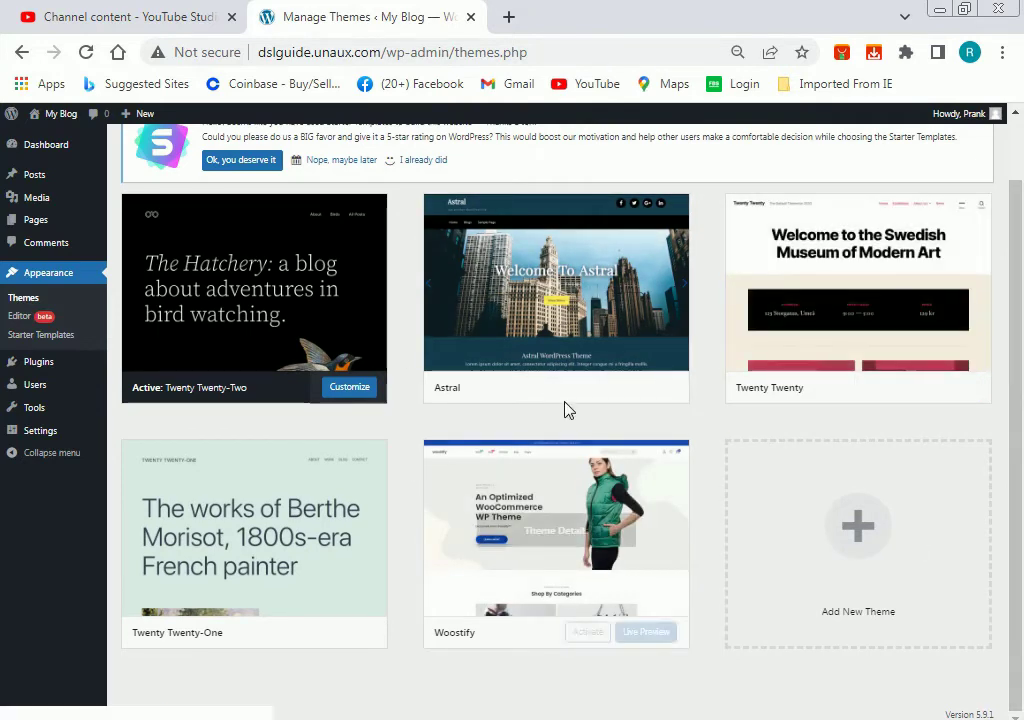
pyautogui.scroll(1, 549, 381)
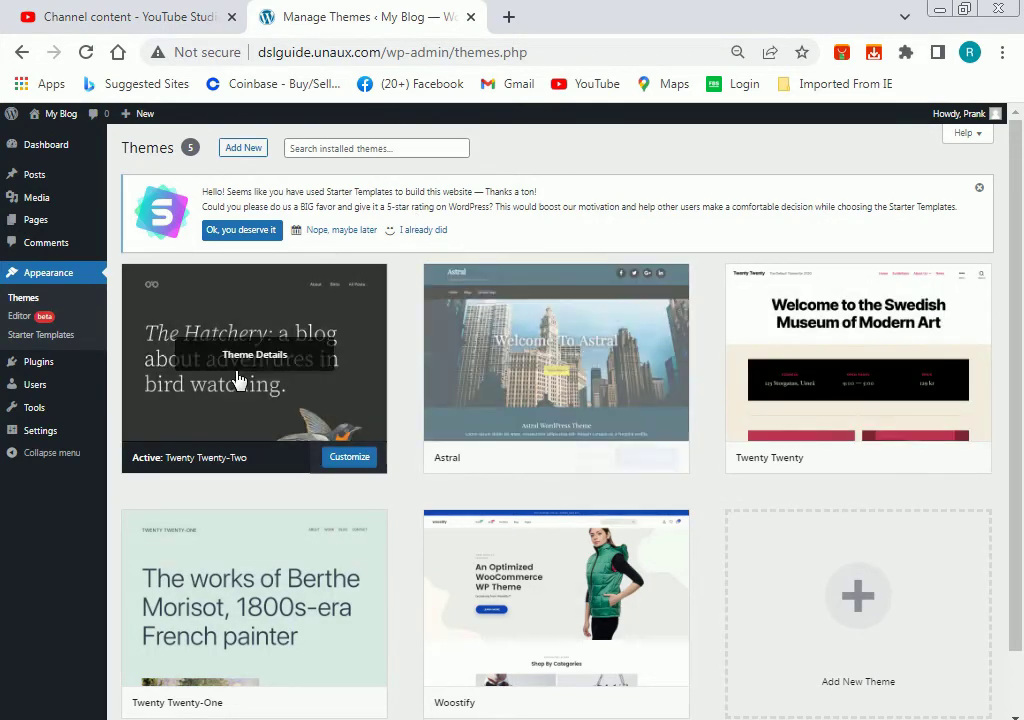
pyautogui.click(253, 153)
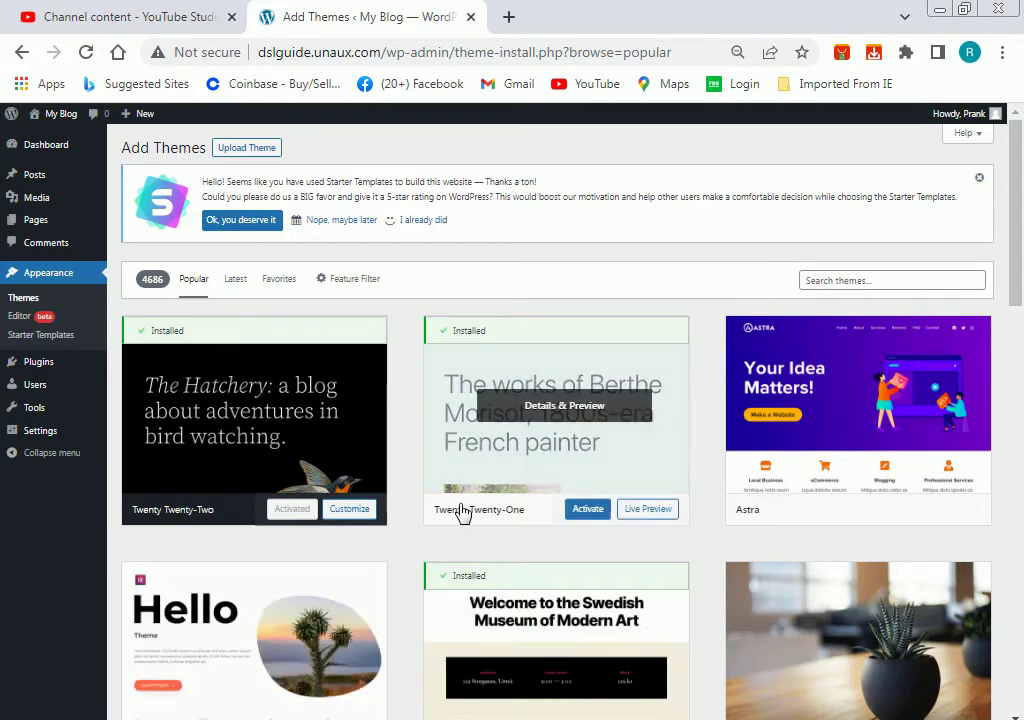
pyautogui.scroll(-2, 464, 512)
pyautogui.scroll(2, 463, 512)
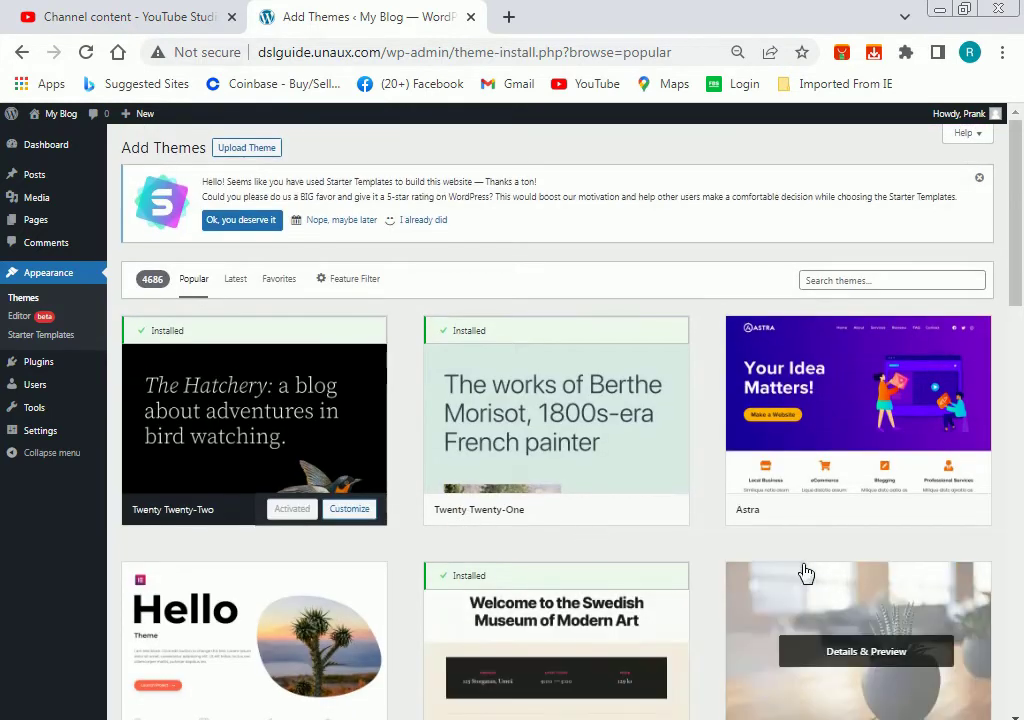
pyautogui.click(865, 280)
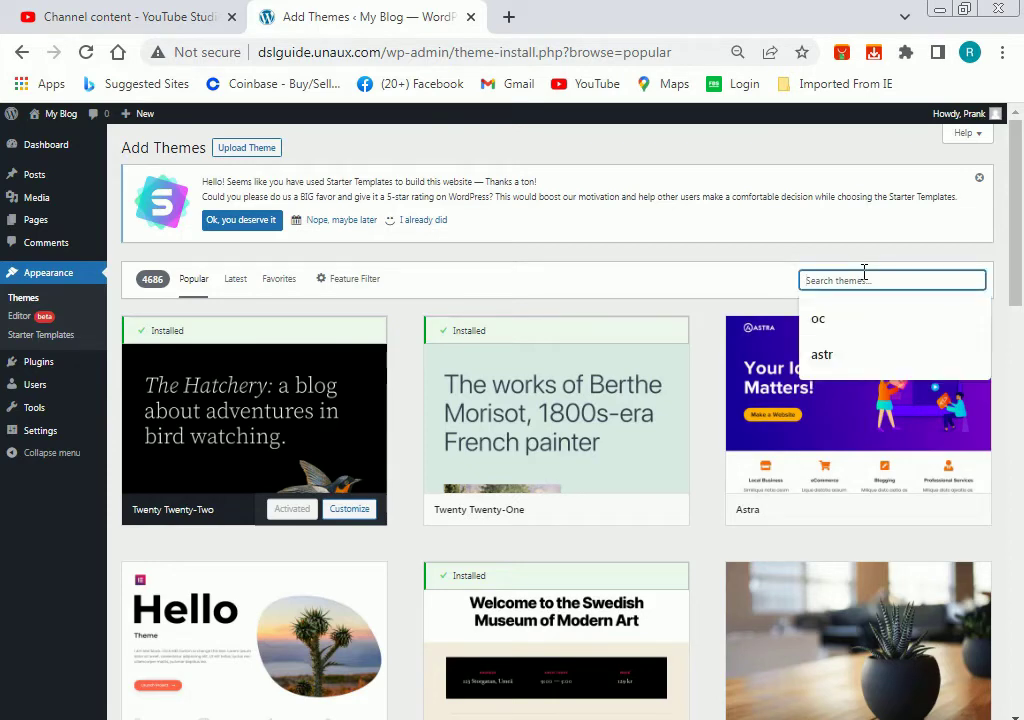
# Search the theme directory for 'astra' and install the Astra theme.
pyautogui.write('a')
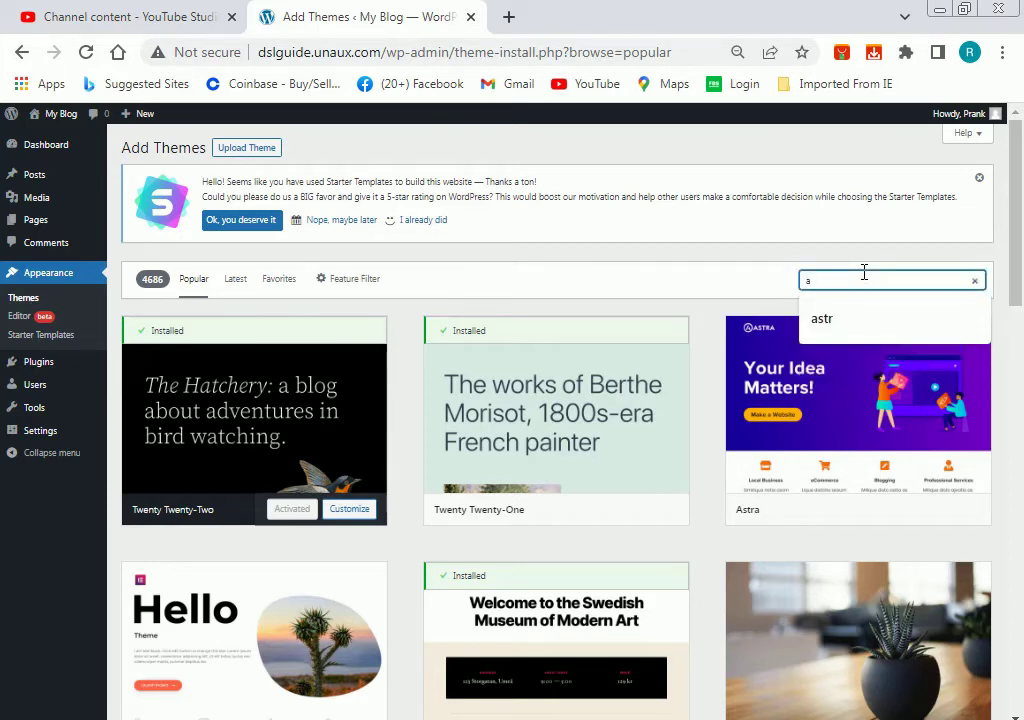
pyautogui.write('stra')
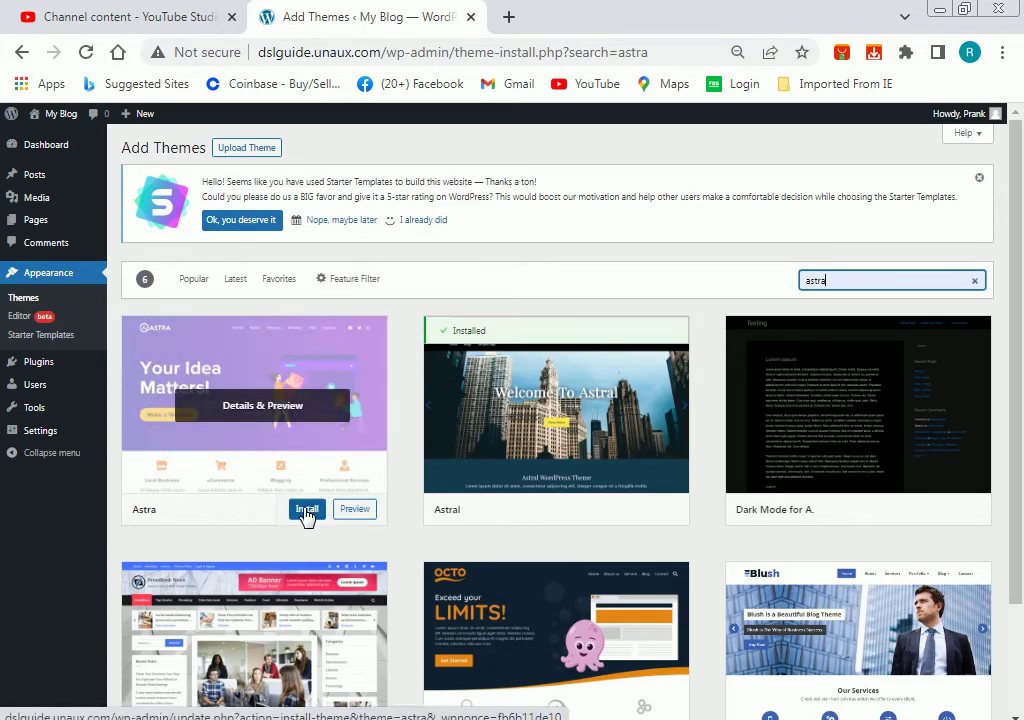
pyautogui.click(306, 512)
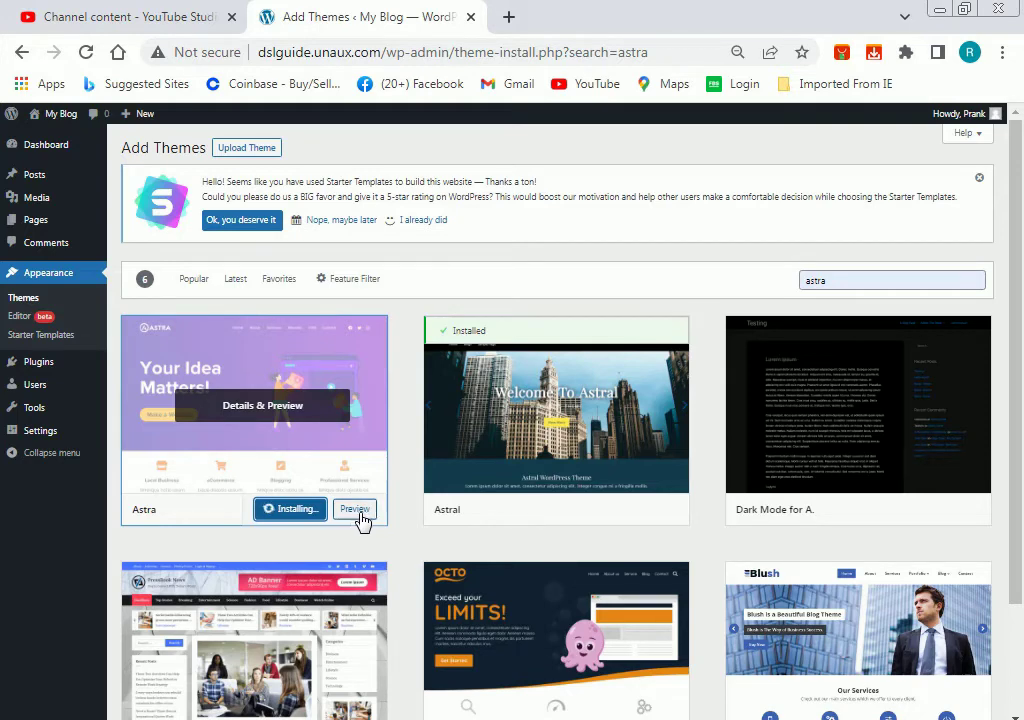
pyautogui.scroll(-1, 590, 480)
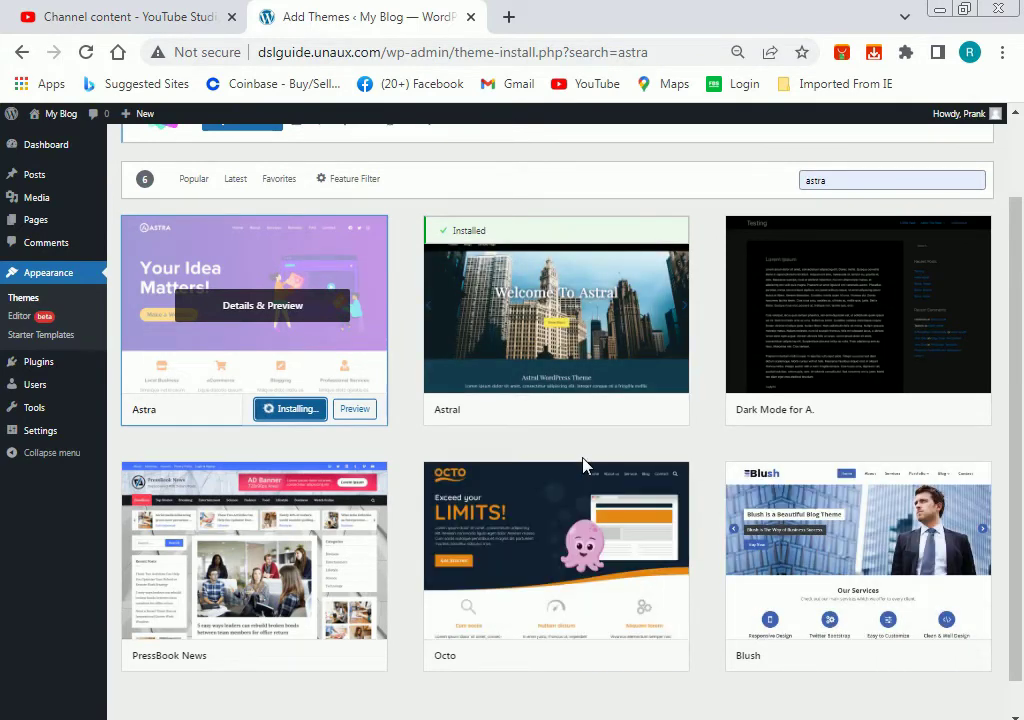
pyautogui.scroll(-1, 583, 457)
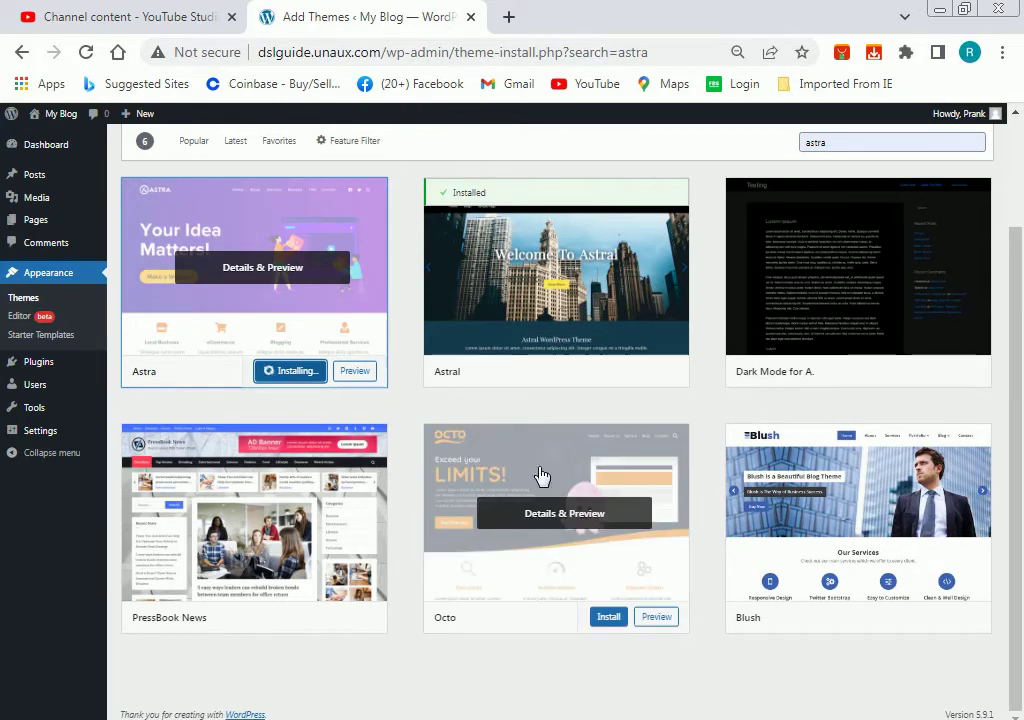
pyautogui.scroll(3, 566, 552)
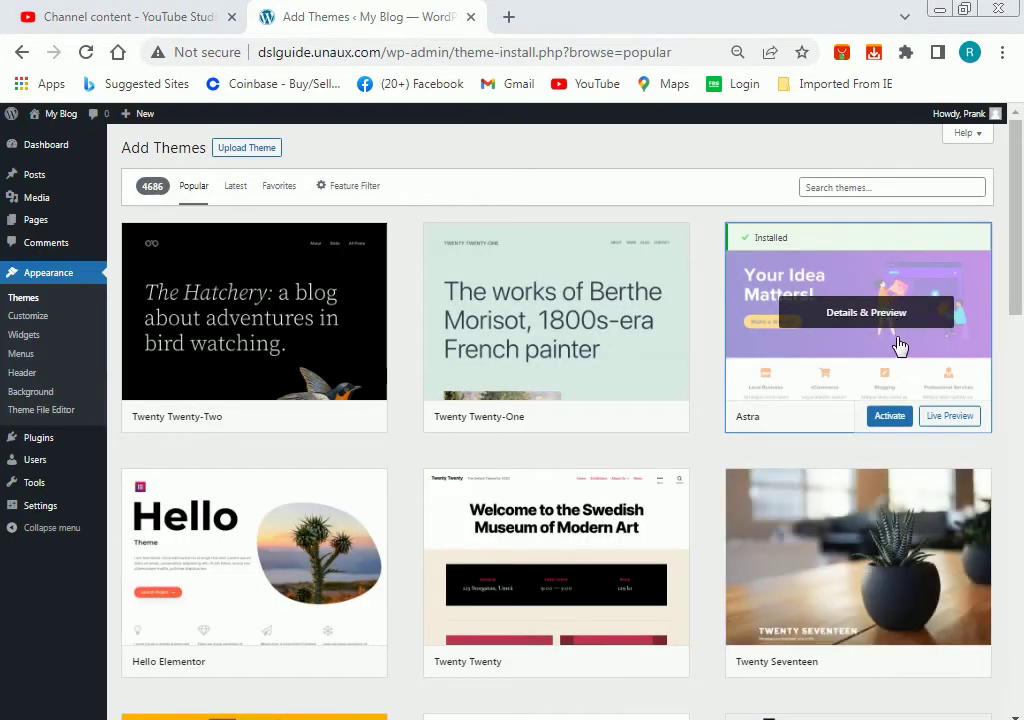
# Activate Astra, open its Customizer, then return to the installed themes page.
pyautogui.click(893, 428)
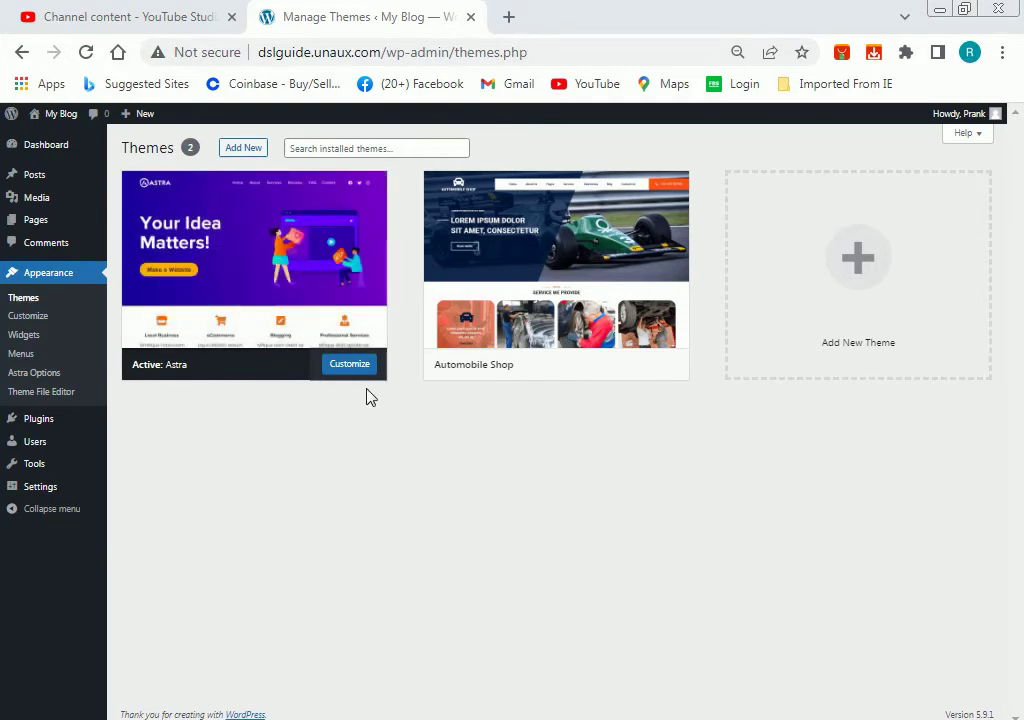
pyautogui.click(338, 372)
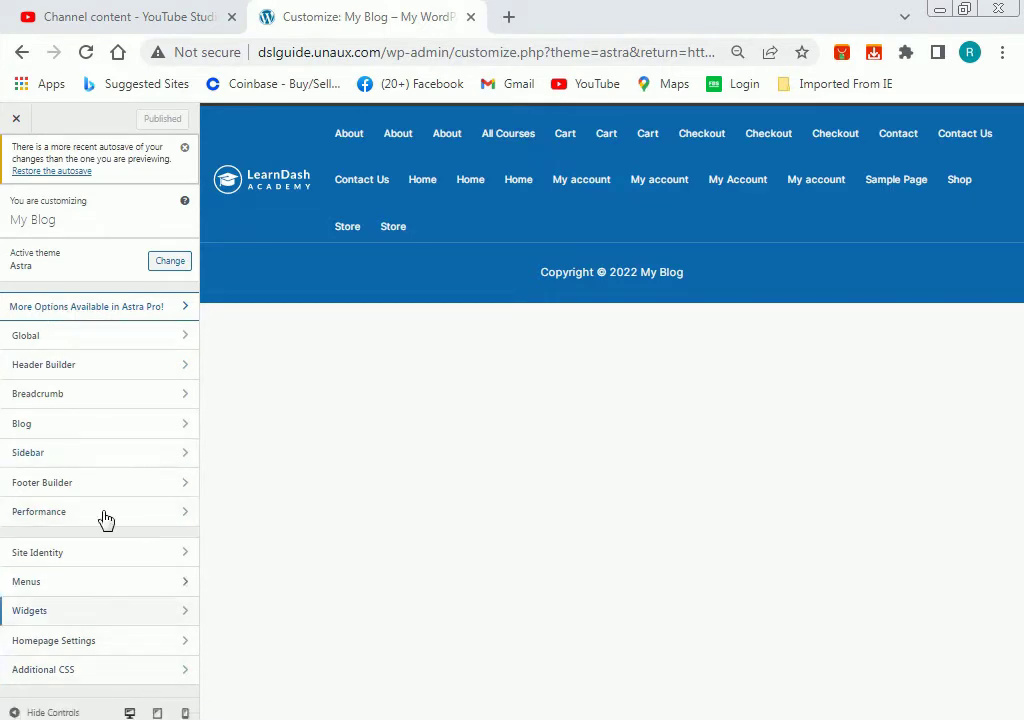
pyautogui.click(16, 118)
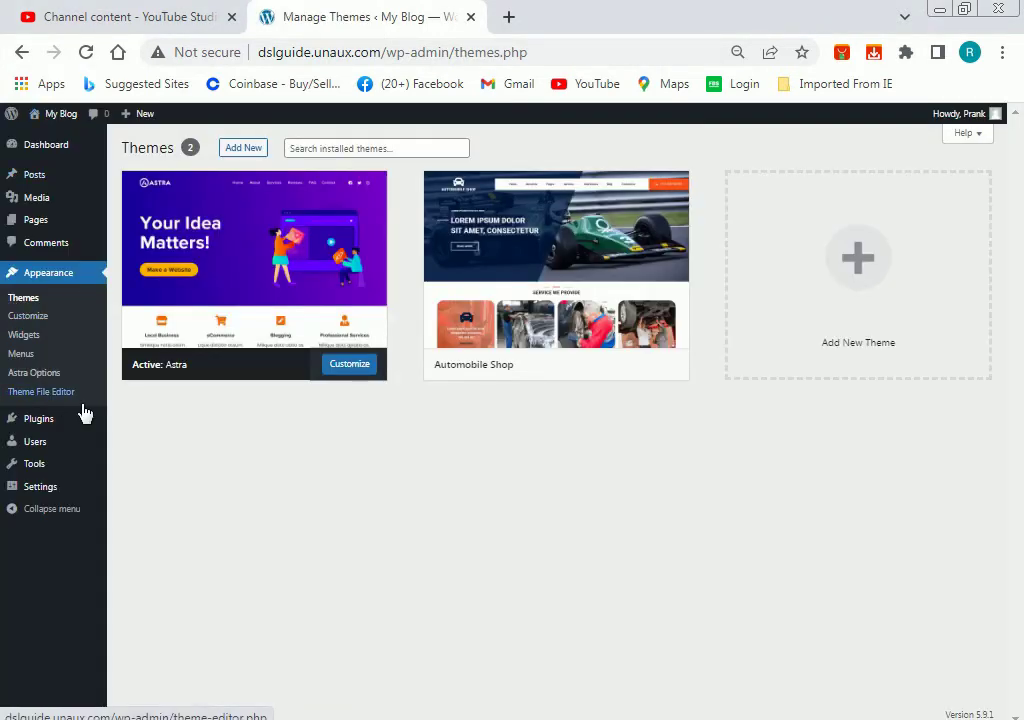
pyautogui.moveTo(62, 427)
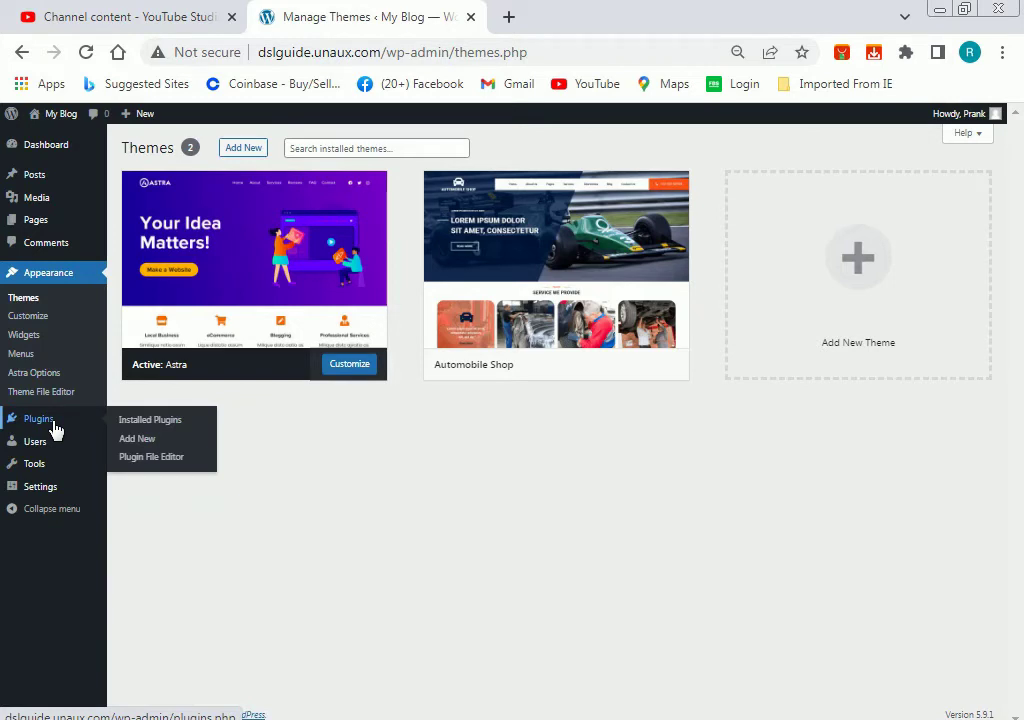
# Search Plugins > Add New for 'woocommerce', then install and activate WooCommerce.
pyautogui.click(160, 450)
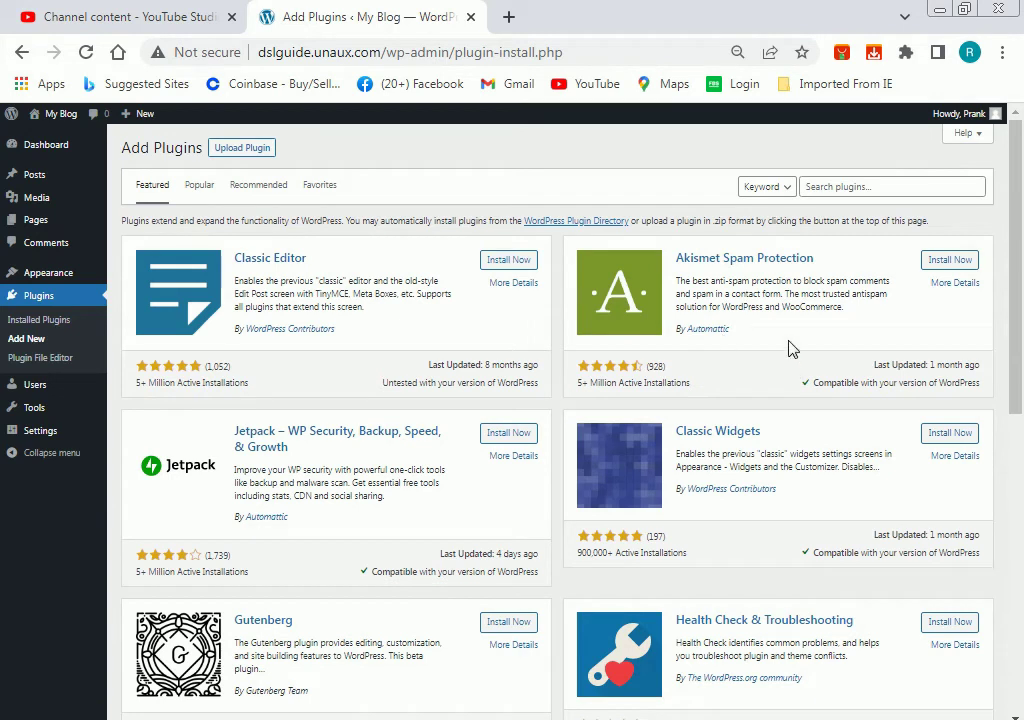
pyautogui.click(860, 187)
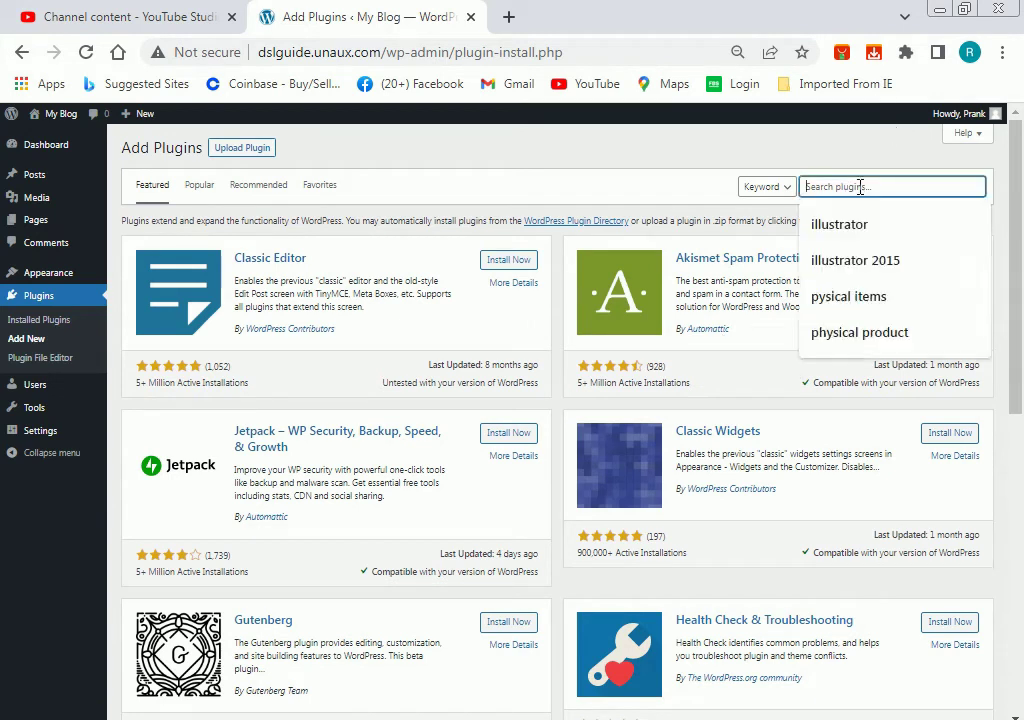
pyautogui.write('w')
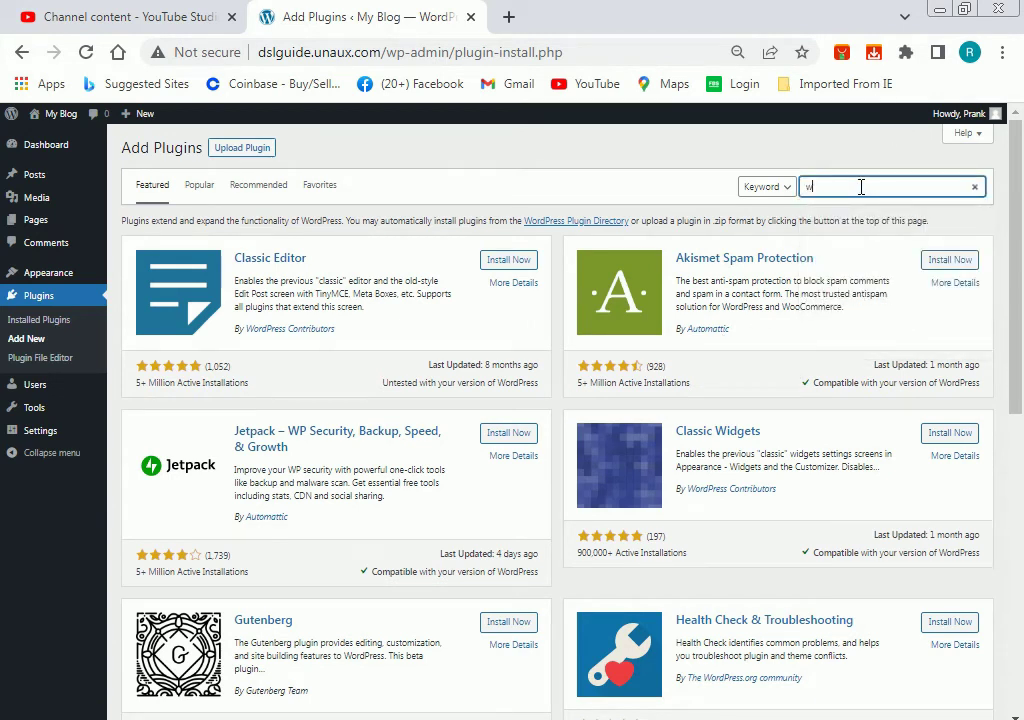
pyautogui.write('oocommerce')
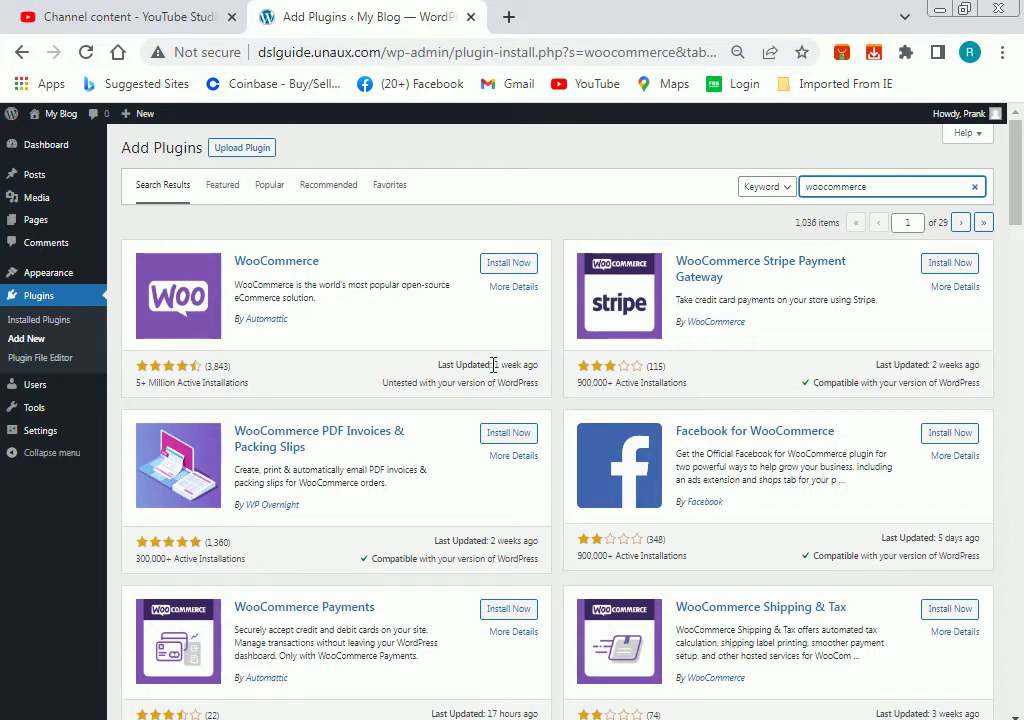
pyautogui.click(522, 266)
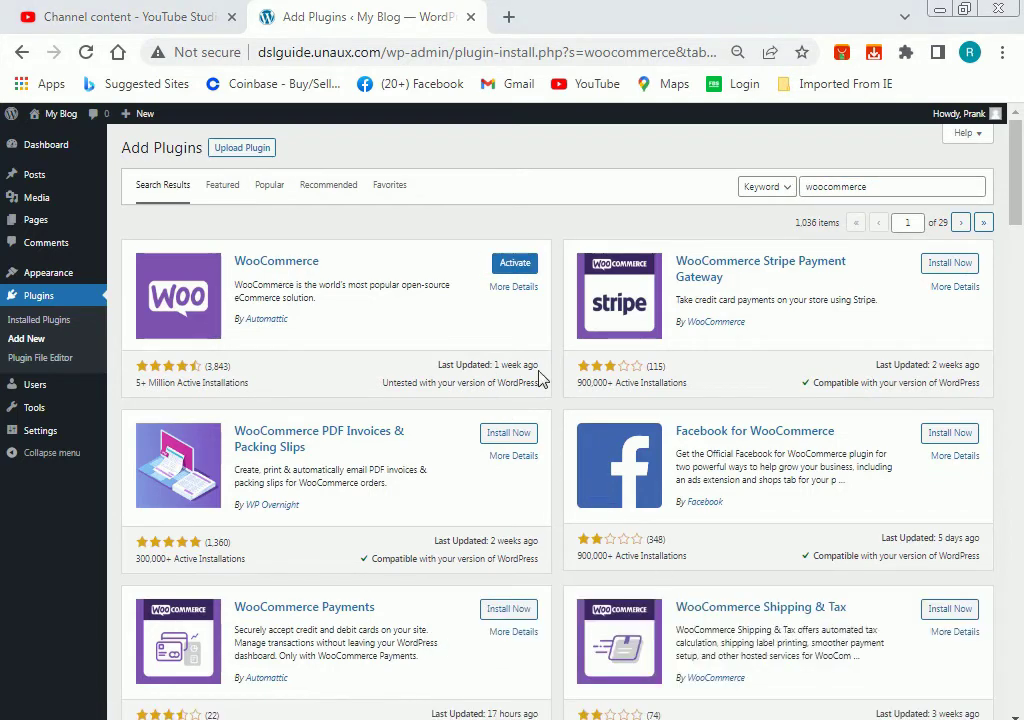
pyautogui.click(514, 265)
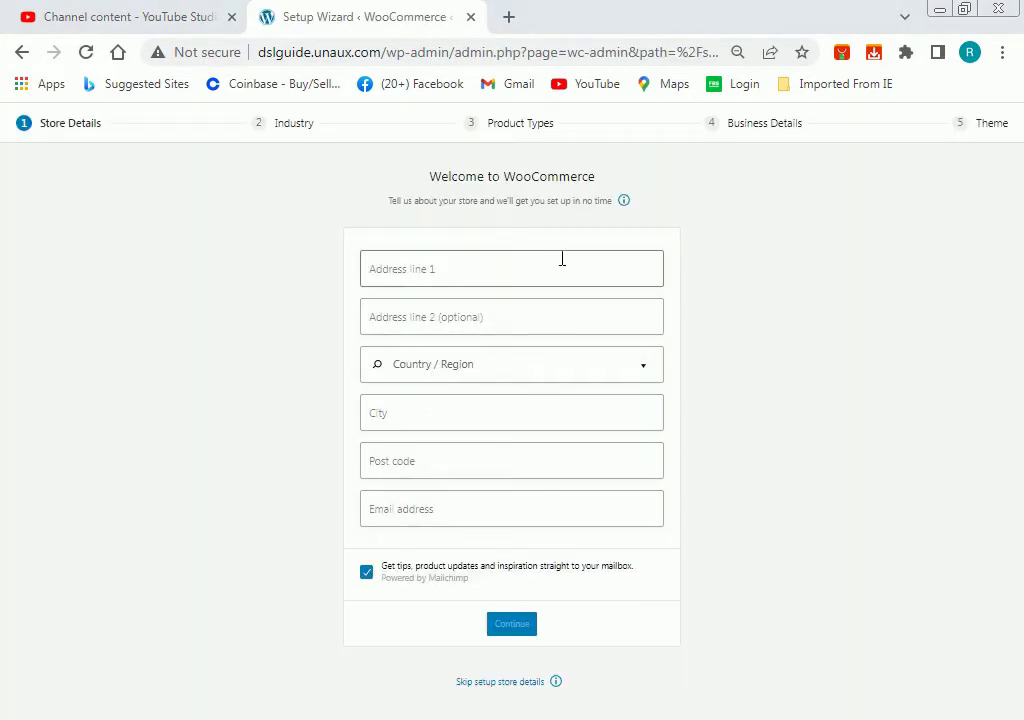
# Autofill the store address from the saved address and set the country to Sri Lanka.
pyautogui.click(497, 267)
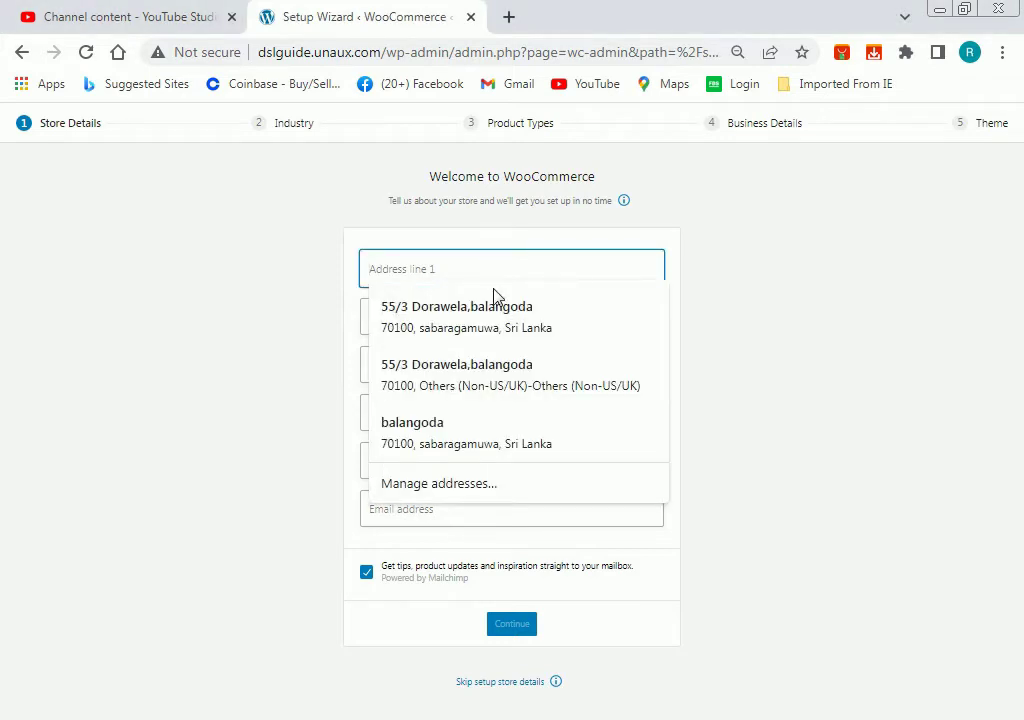
pyautogui.click(503, 318)
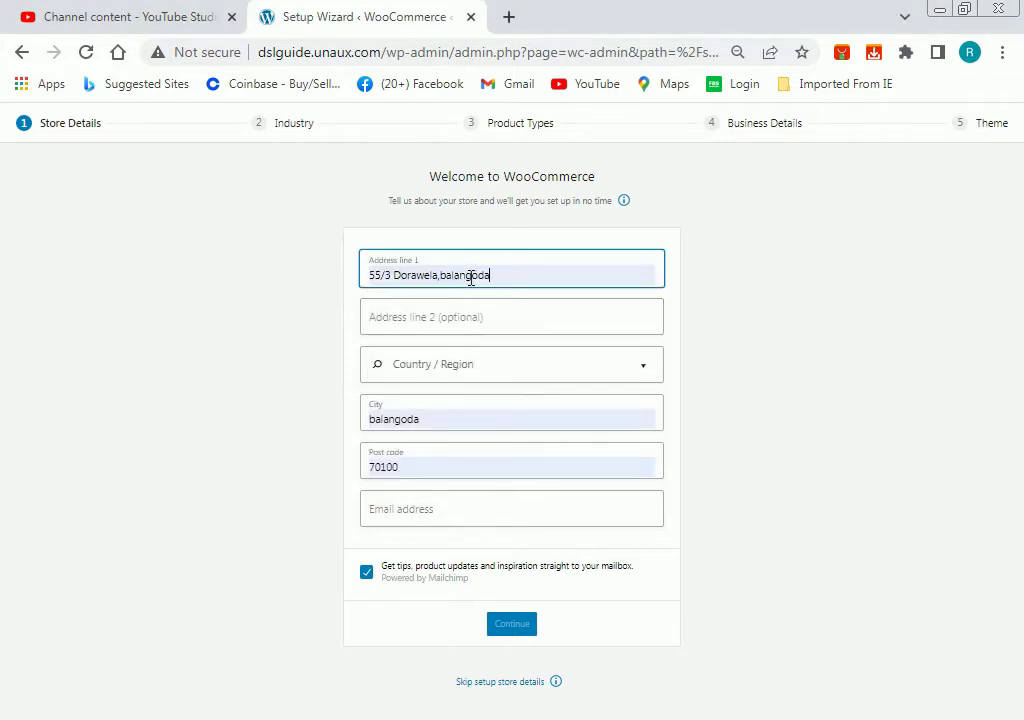
pyautogui.click(645, 370)
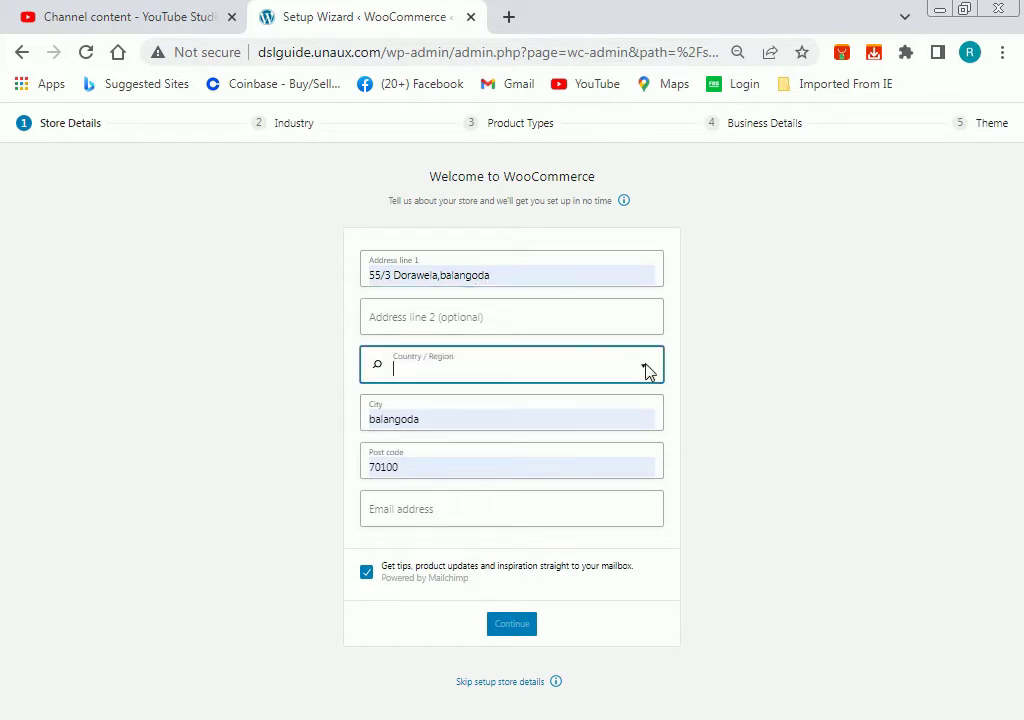
pyautogui.click(645, 370)
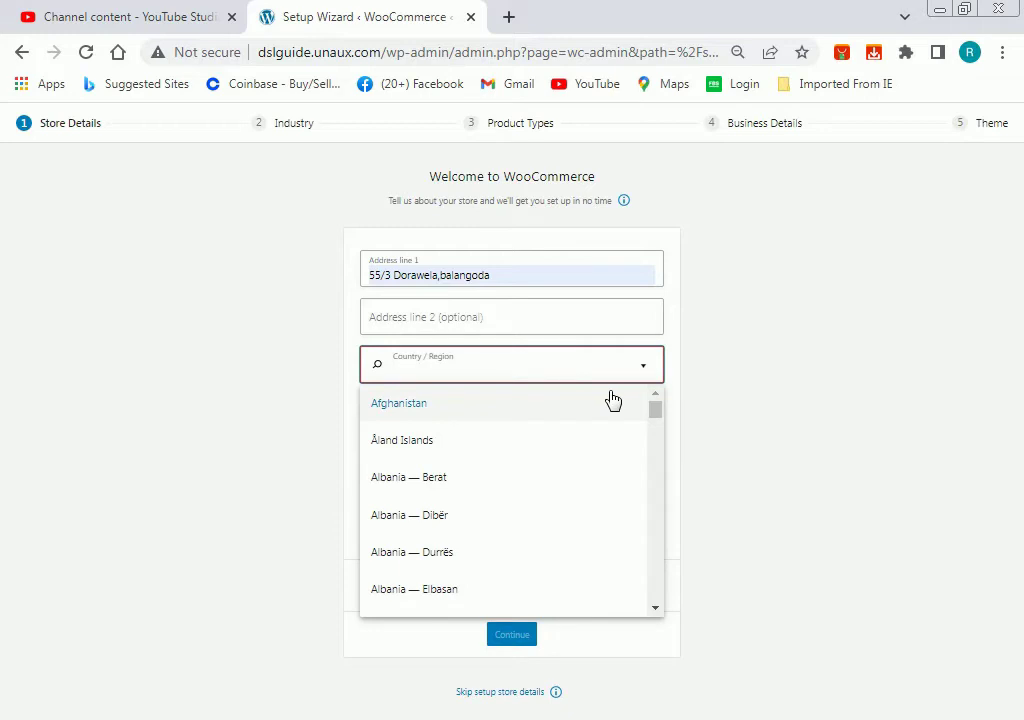
pyautogui.write('sri')
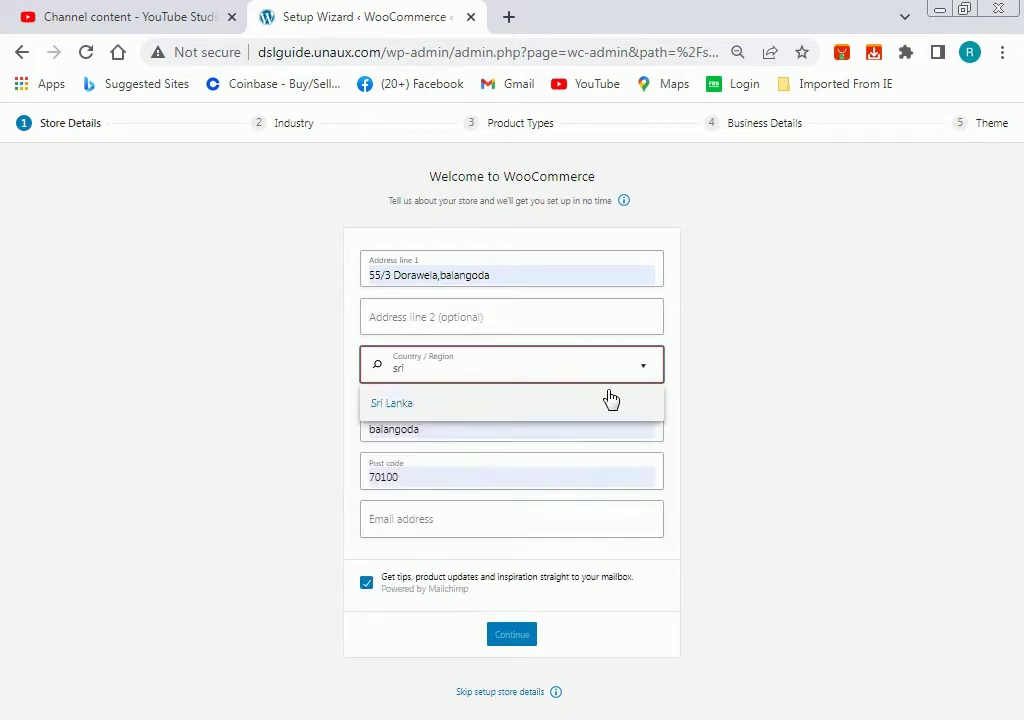
pyautogui.click(607, 400)
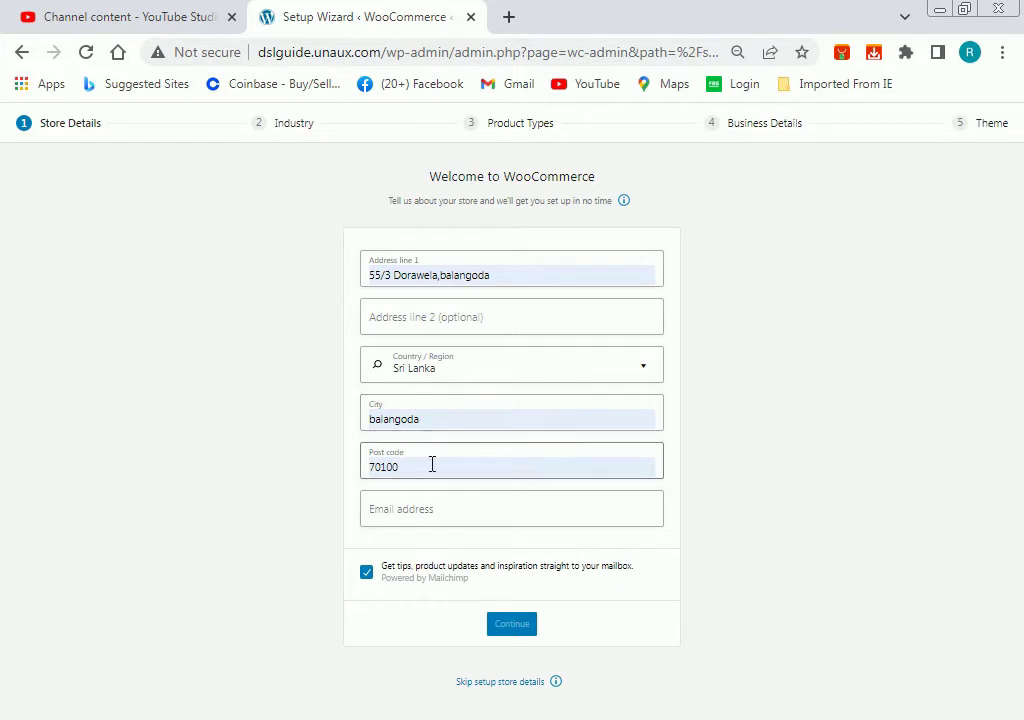
# Fill in the store e-mail address and decline the tips and product updates newsletter.
pyautogui.click(456, 503)
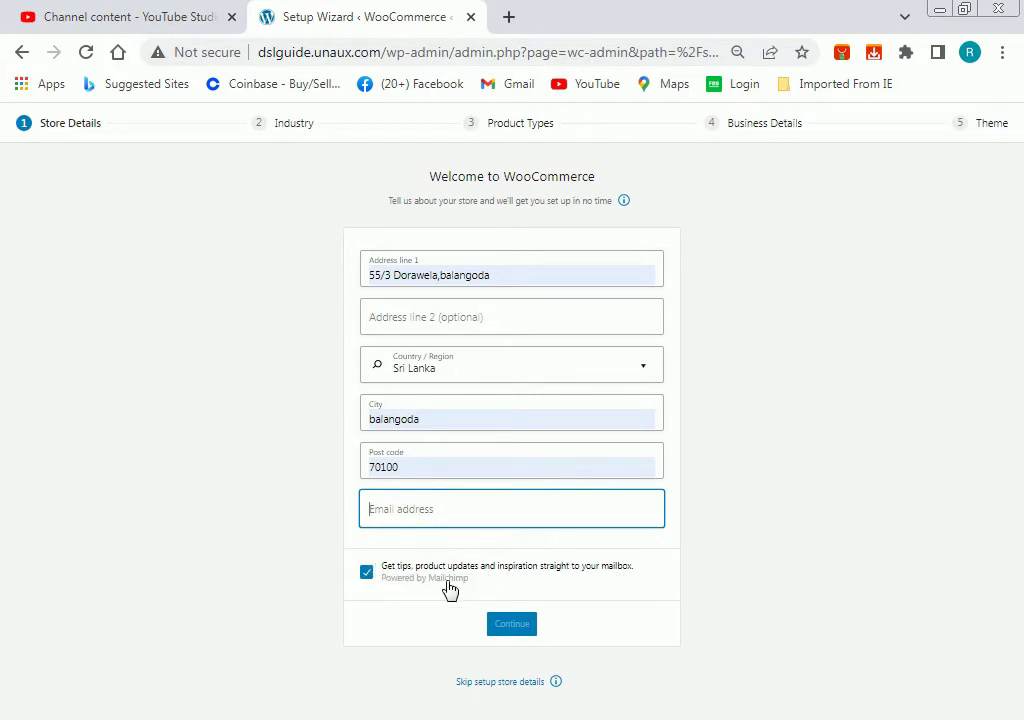
pyautogui.click(366, 574)
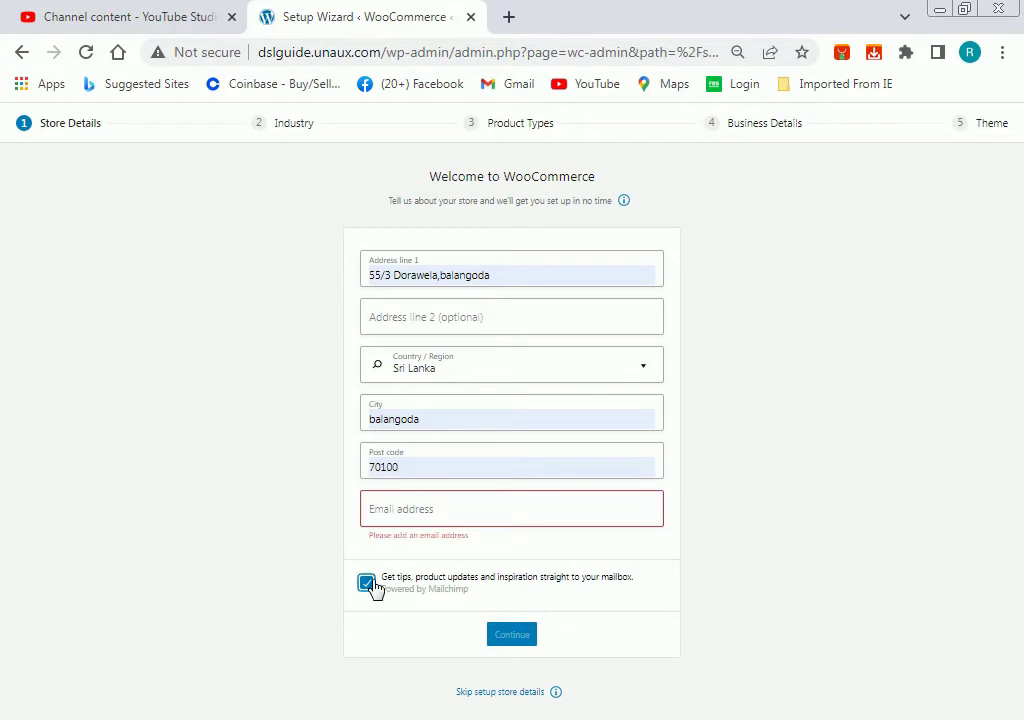
pyautogui.click(367, 583)
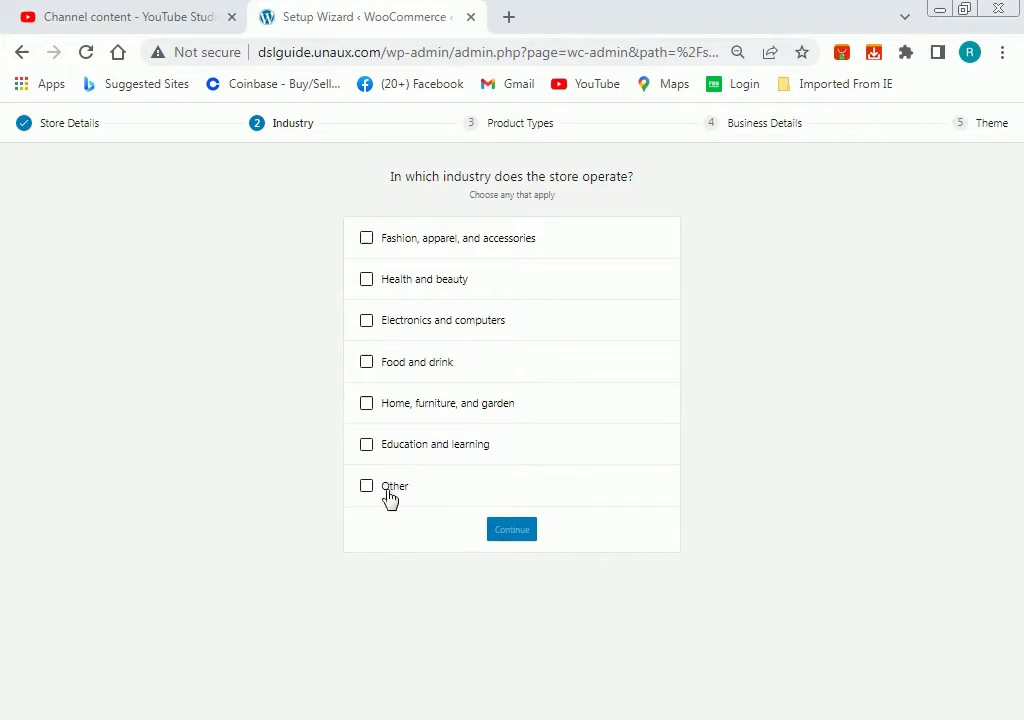
# Choose Fashion, apparel, and accessories as the industry and Downloads as a product type.
pyautogui.click(366, 240)
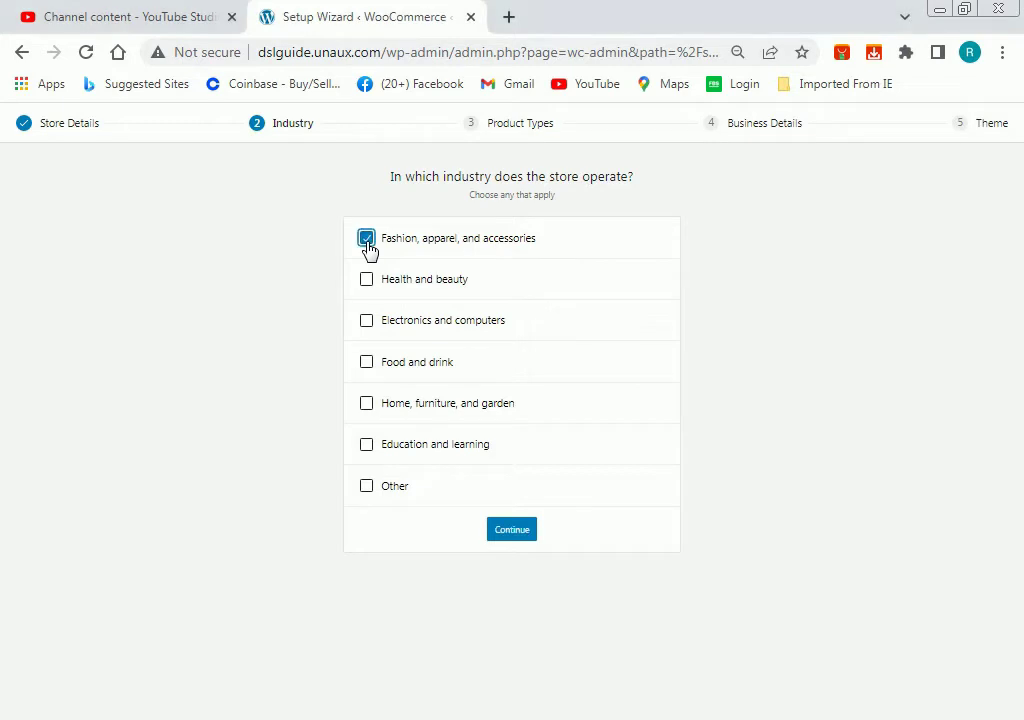
pyautogui.click(528, 529)
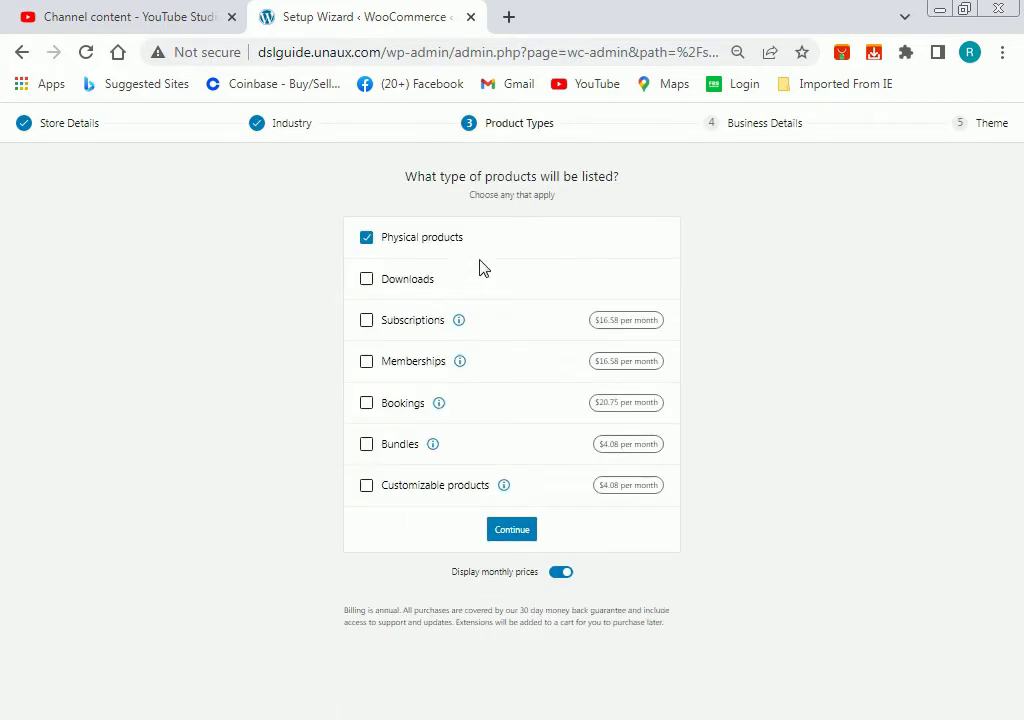
pyautogui.click(368, 282)
pyautogui.click(512, 535)
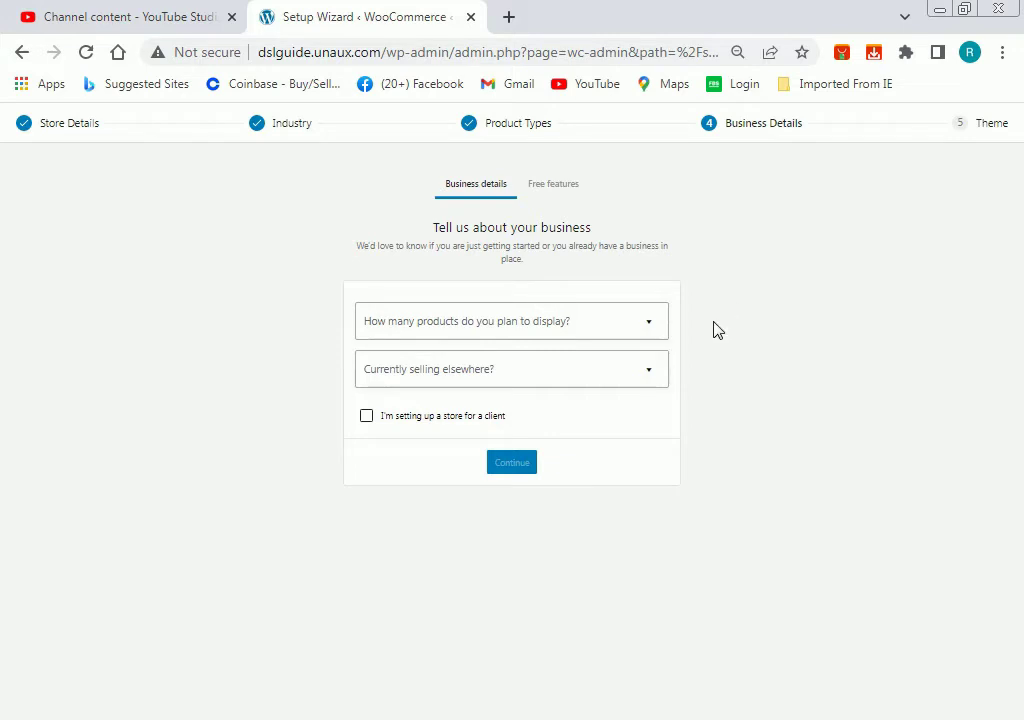
# Set business details to 101 - 1,000 products, not selling elsewhere, and submit them.
pyautogui.click(650, 330)
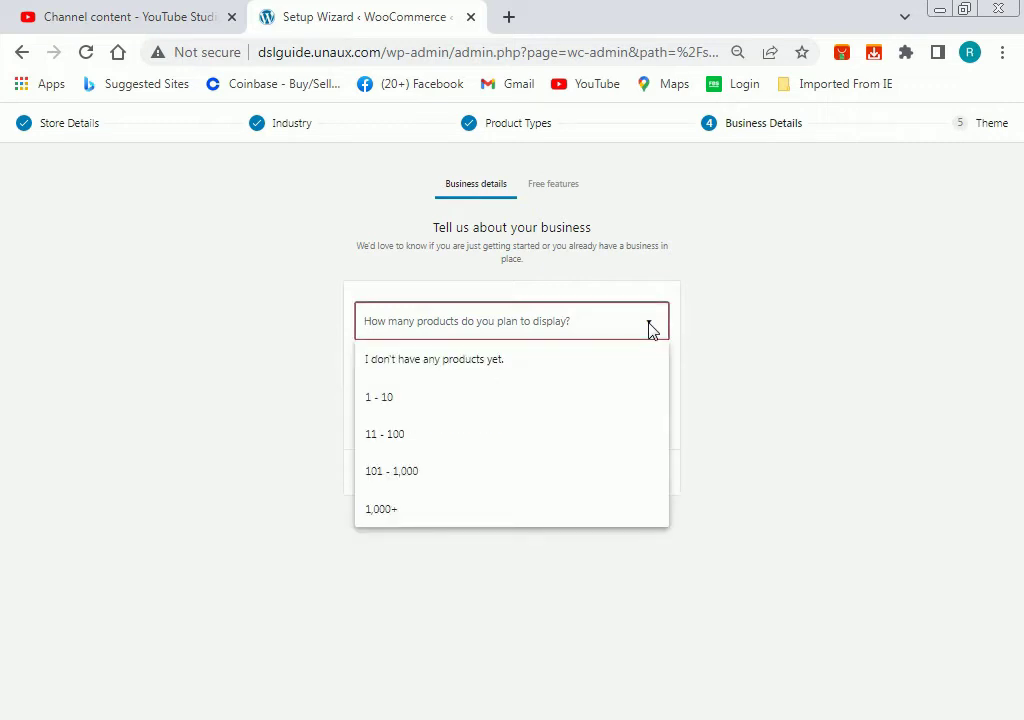
pyautogui.click(780, 350)
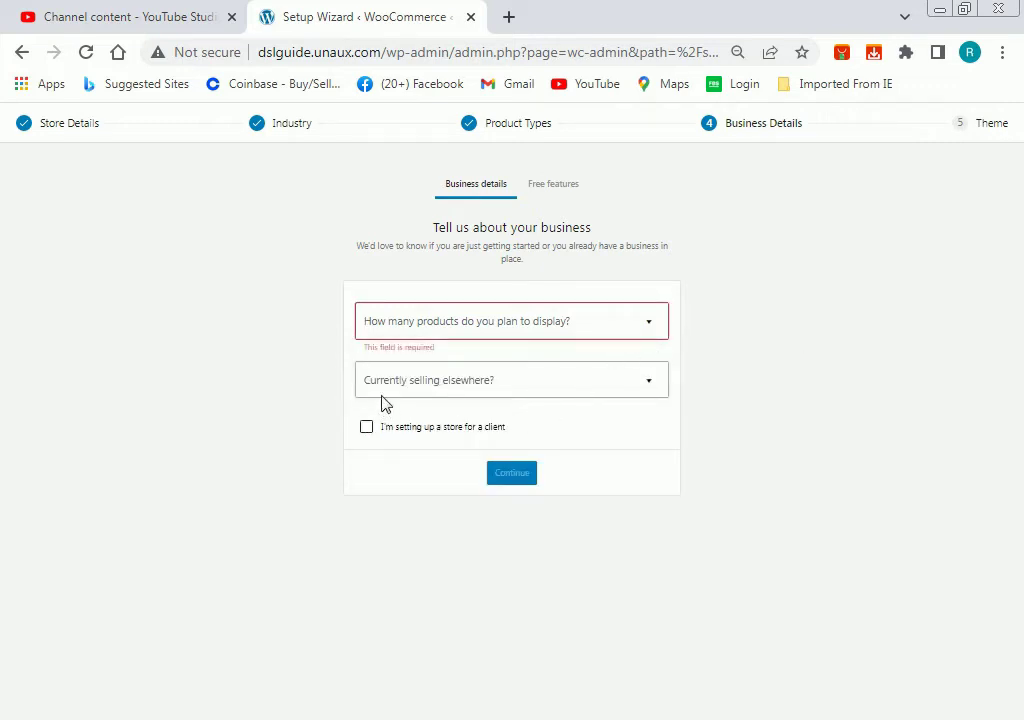
pyautogui.click(494, 388)
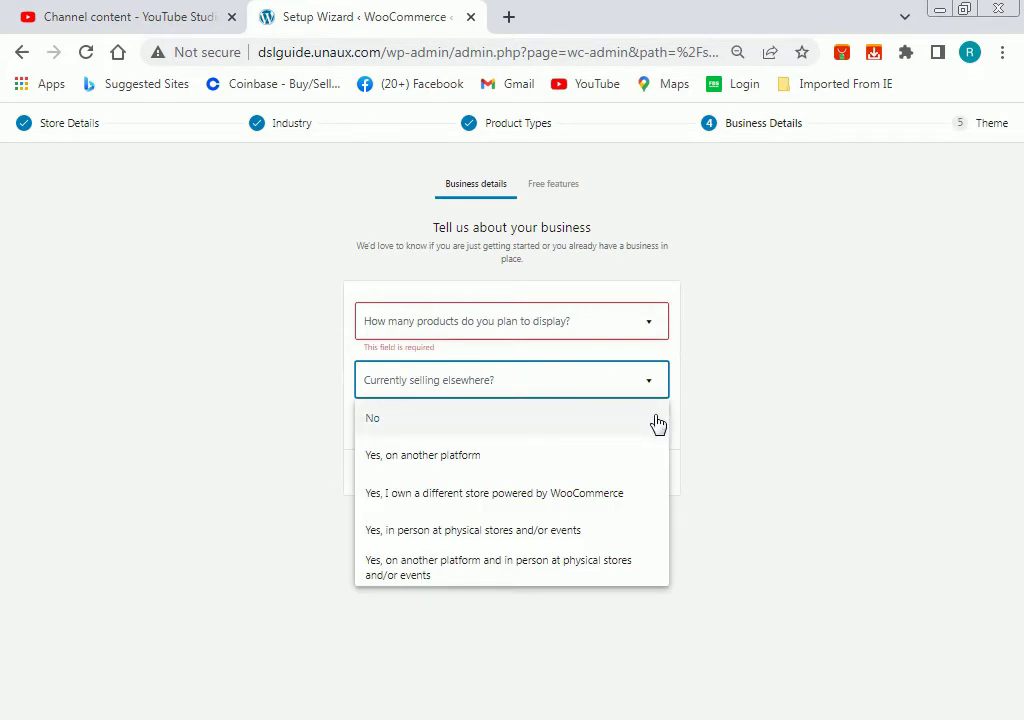
pyautogui.click(565, 424)
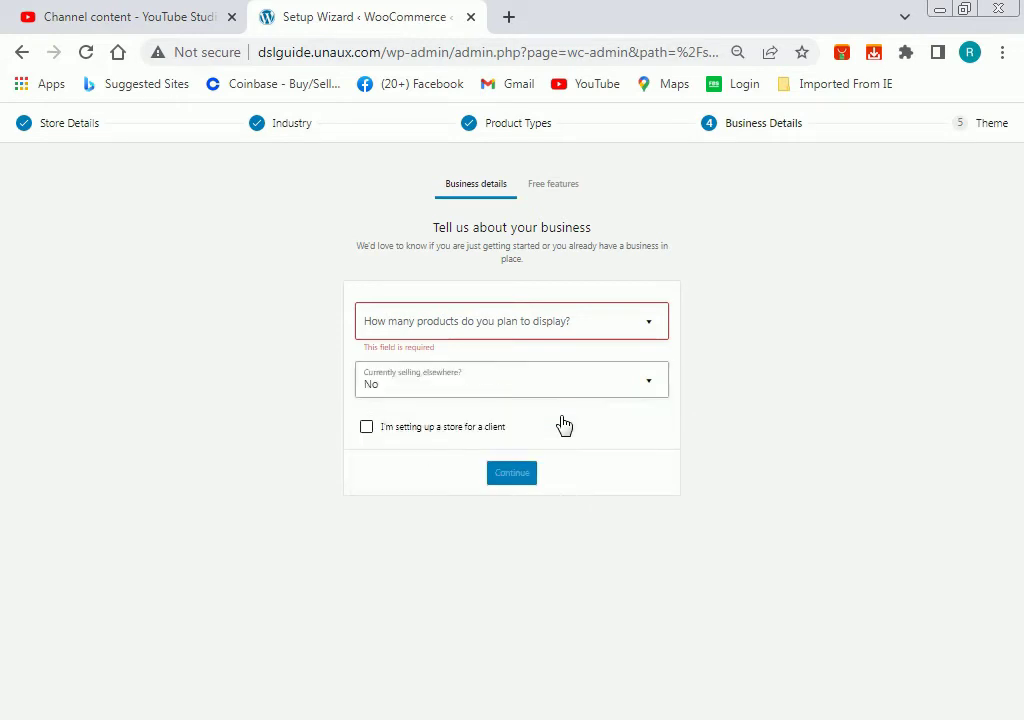
pyautogui.click(638, 326)
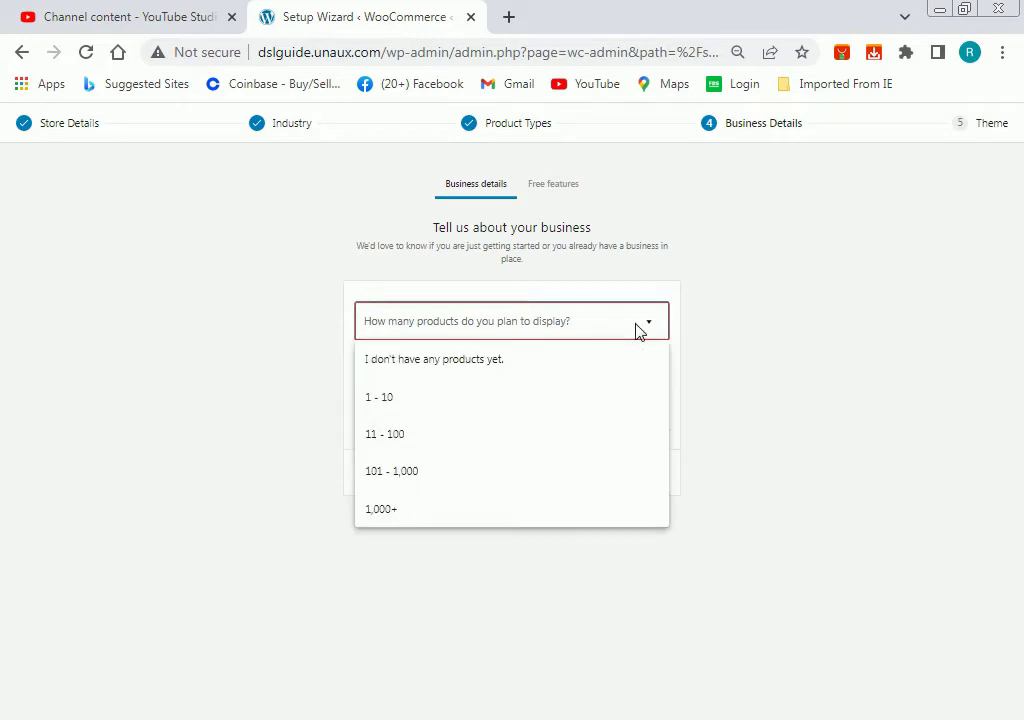
pyautogui.click(518, 468)
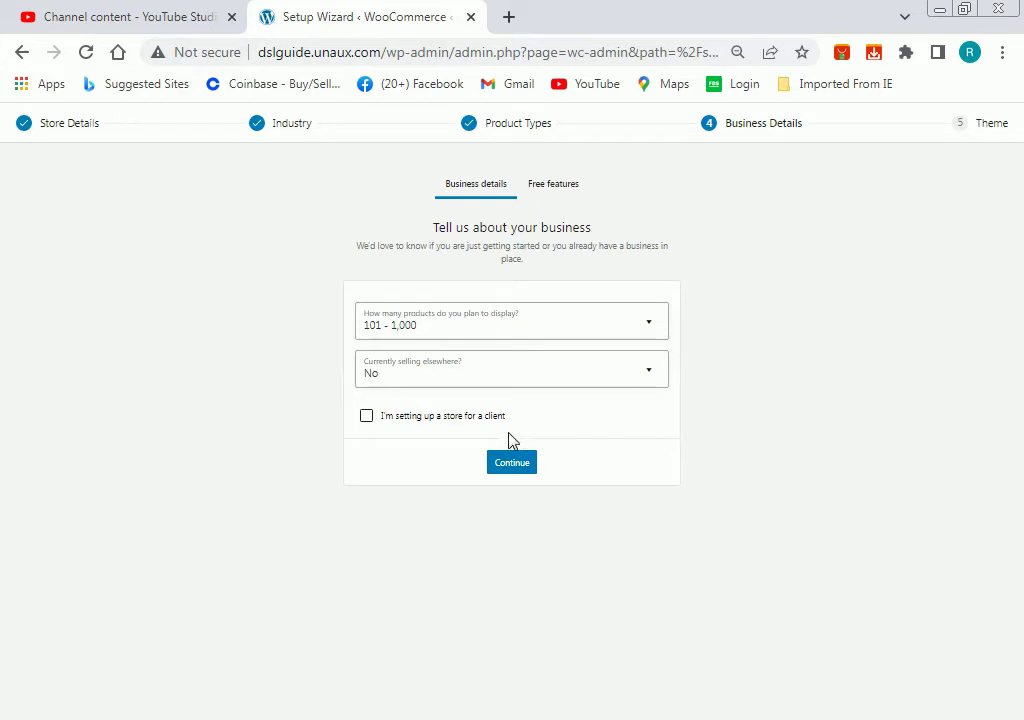
pyautogui.click(480, 419)
pyautogui.click(480, 420)
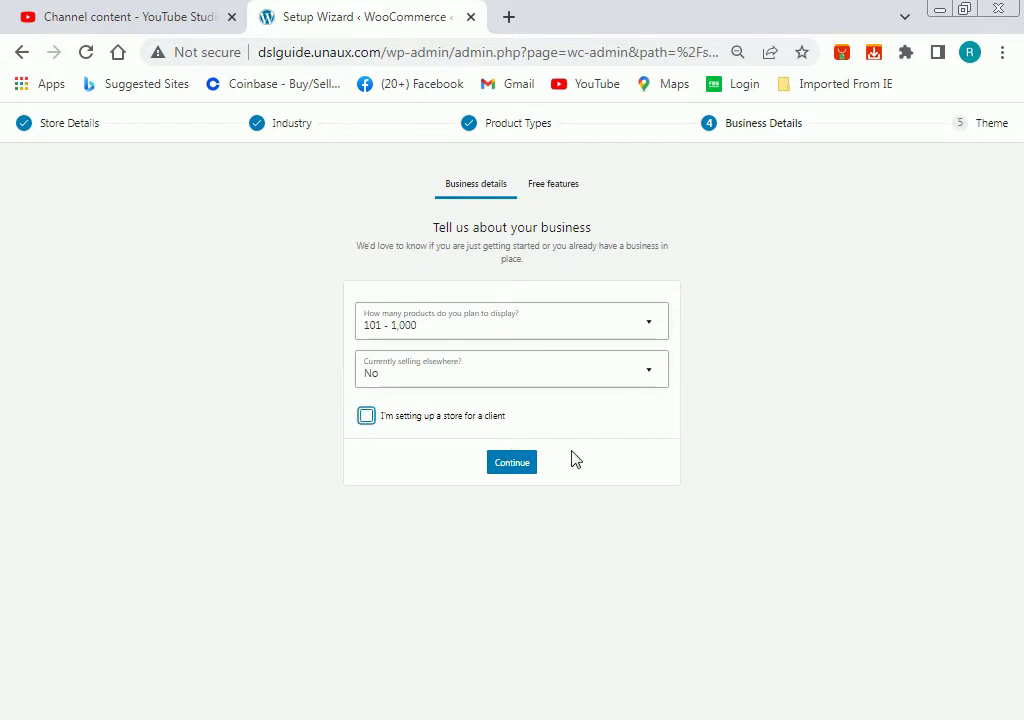
pyautogui.click(503, 466)
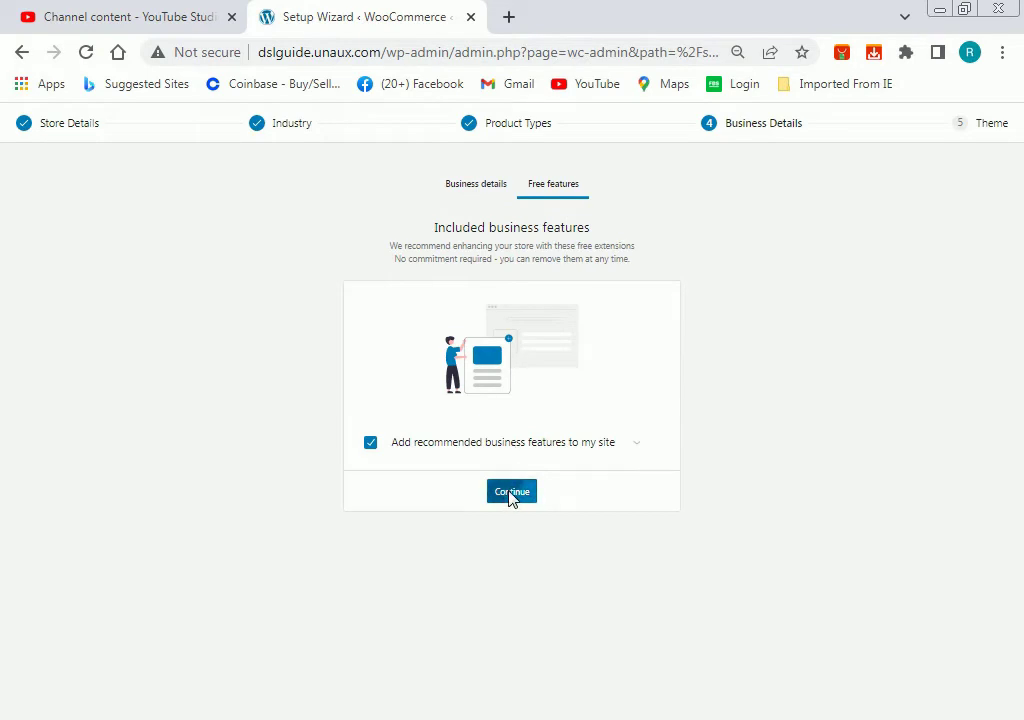
# Accept the recommended free features and keep the active Astra theme to finish setup.
pyautogui.click(511, 493)
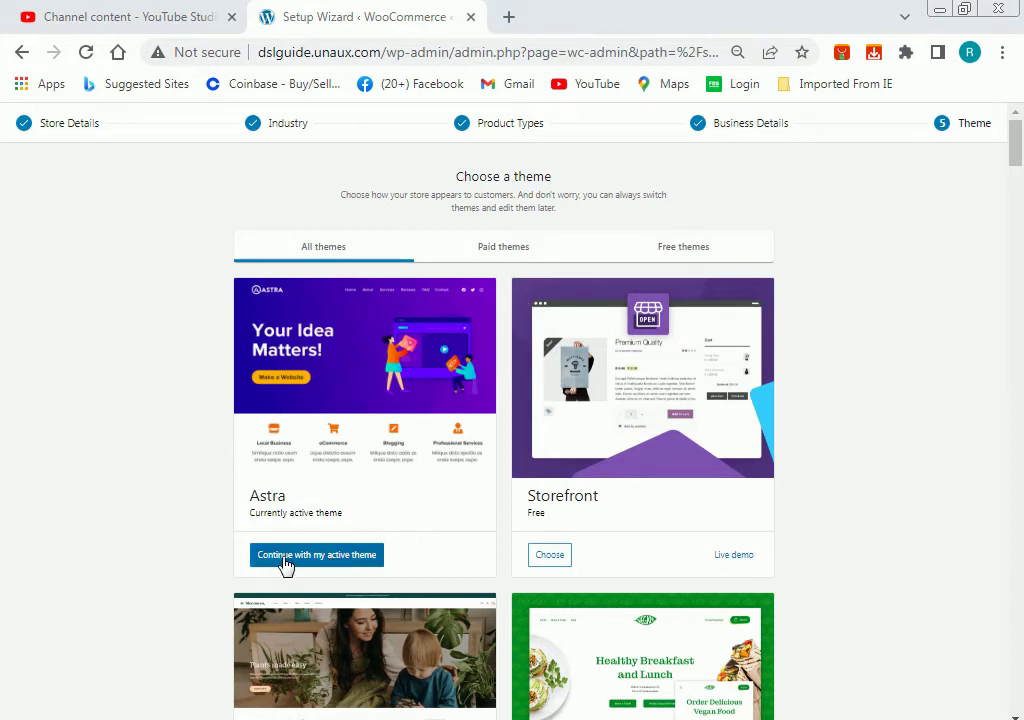
pyautogui.click(366, 556)
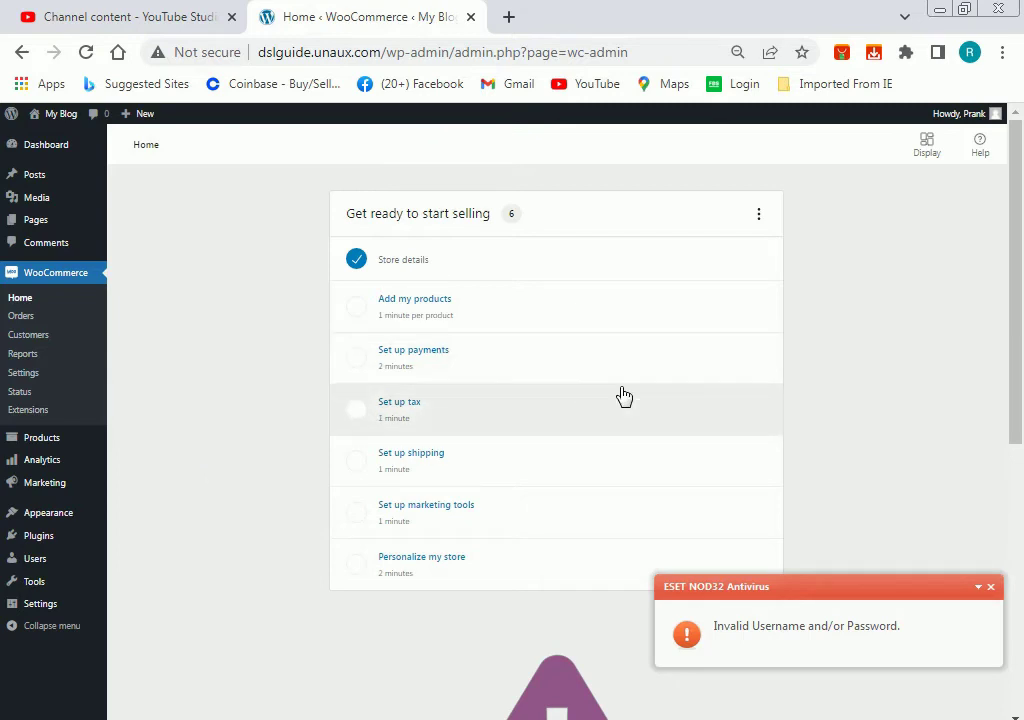
# Go to the Dashboard, then open Products > Add New for a blank product.
pyautogui.click(47, 146)
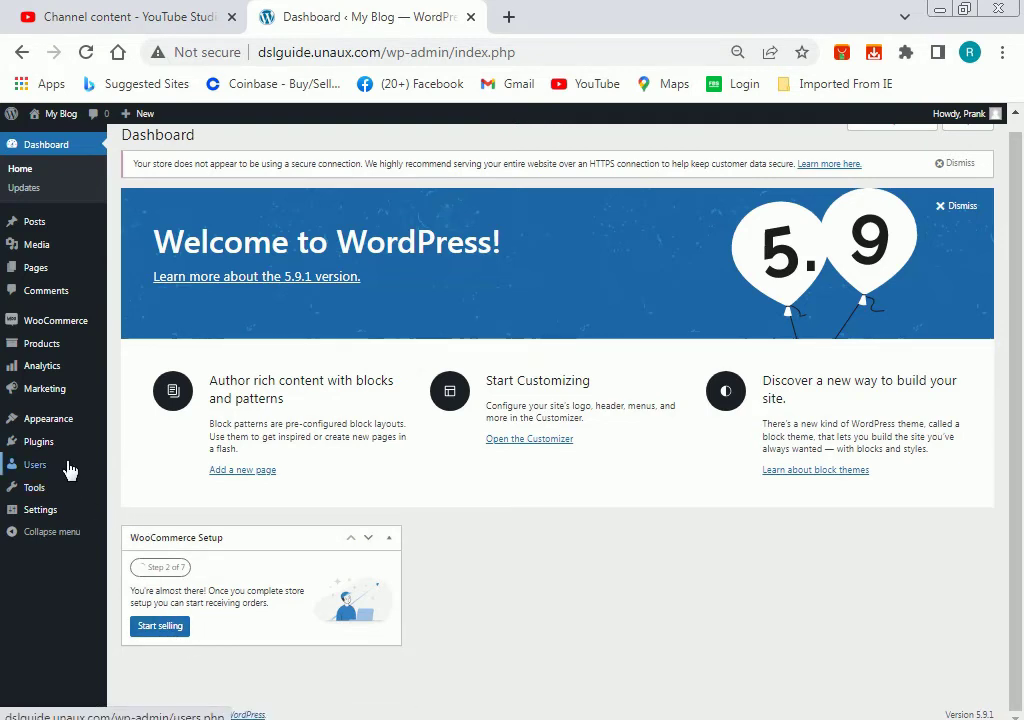
pyautogui.moveTo(46, 356)
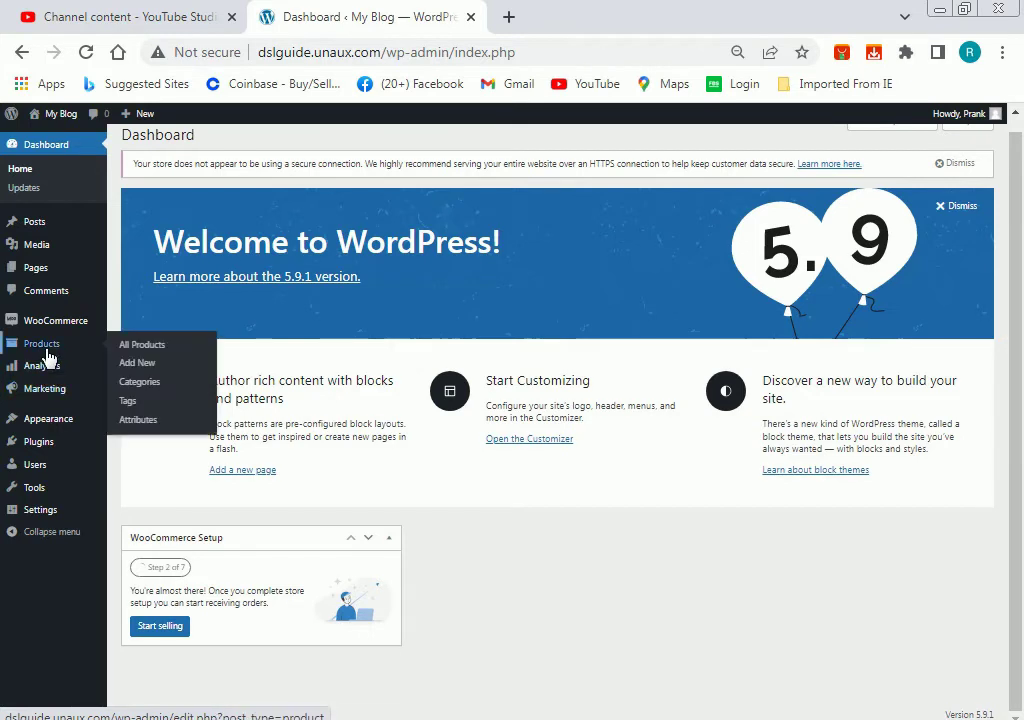
pyautogui.click(131, 364)
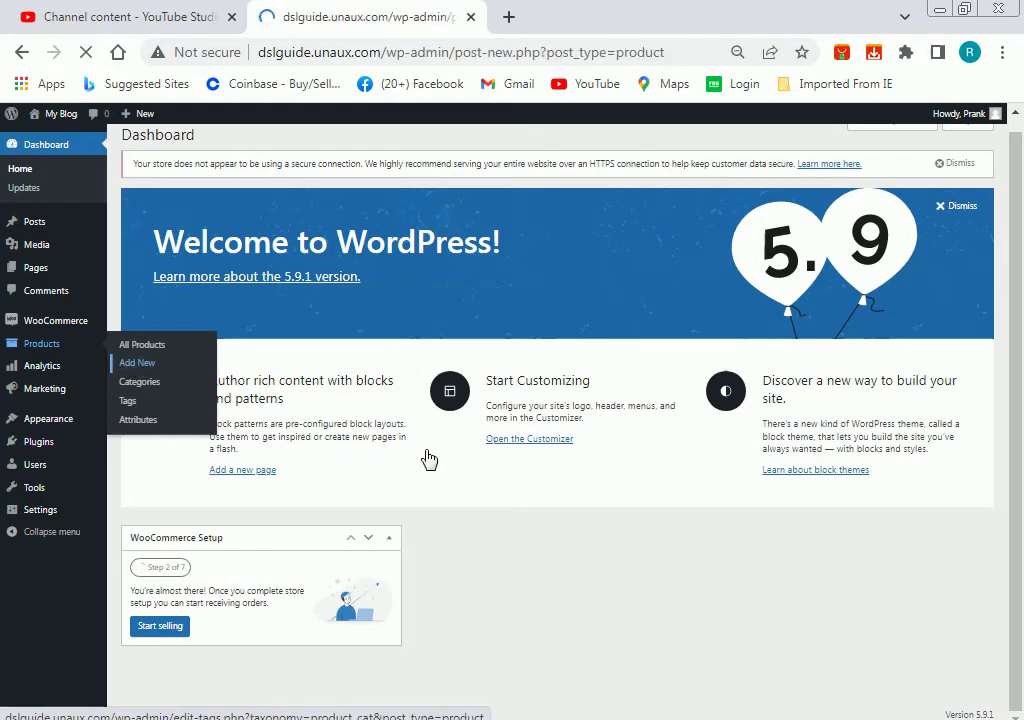
pyautogui.scroll(-4, 466, 464)
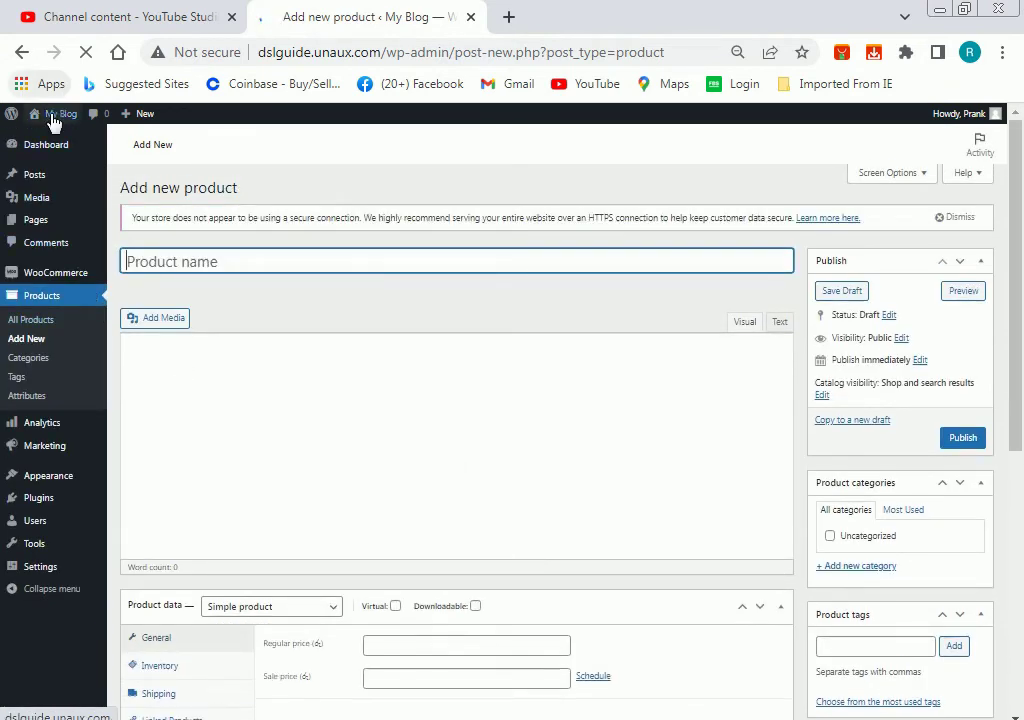
pyautogui.moveTo(56, 124)
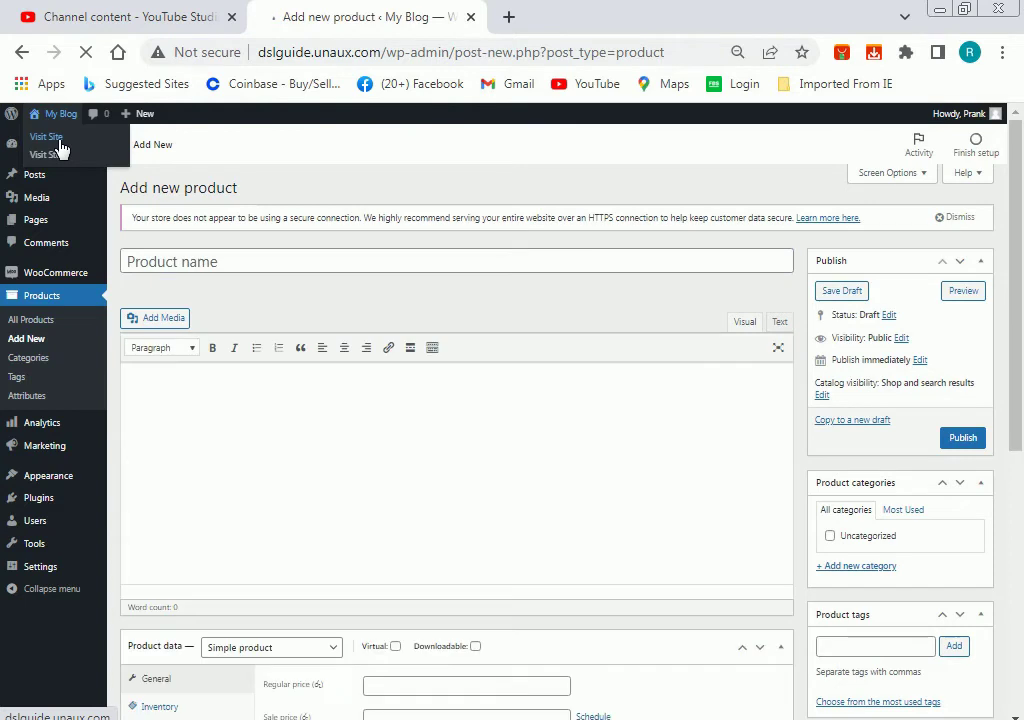
# Visit the live site, open its Shop page, and launch the Customizer from there.
pyautogui.click(60, 142)
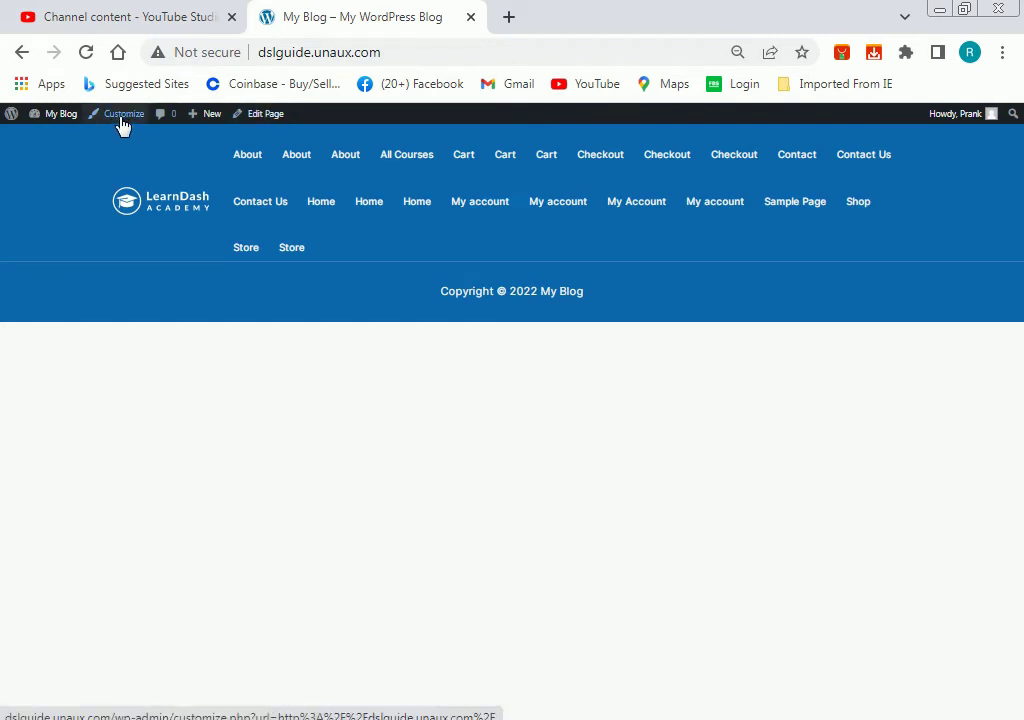
pyautogui.click(860, 206)
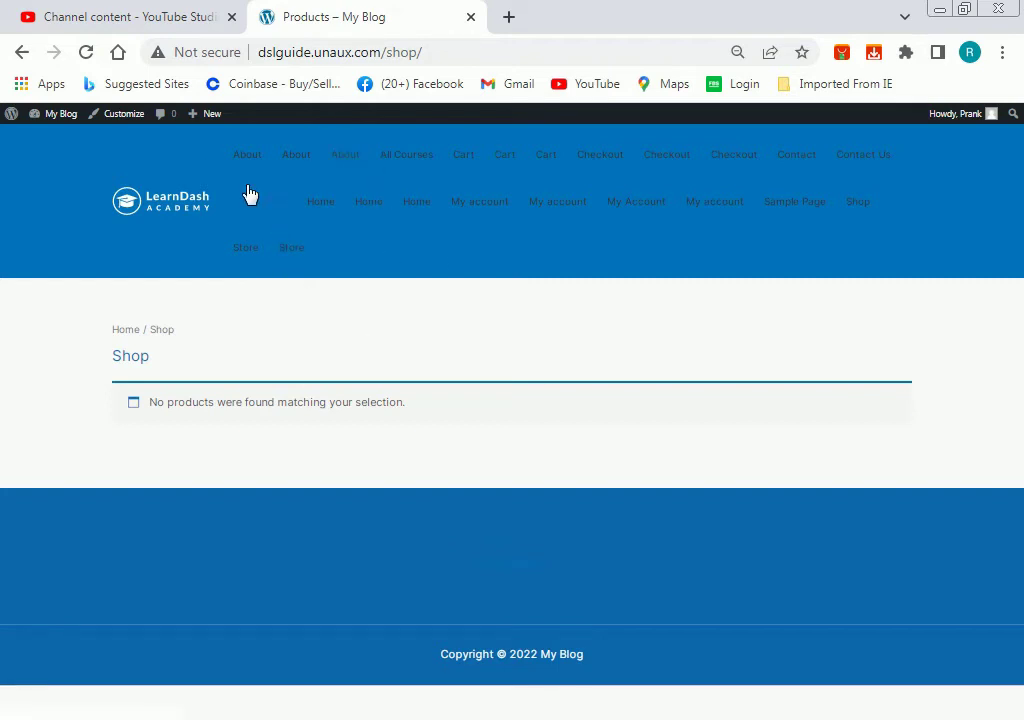
pyautogui.click(122, 114)
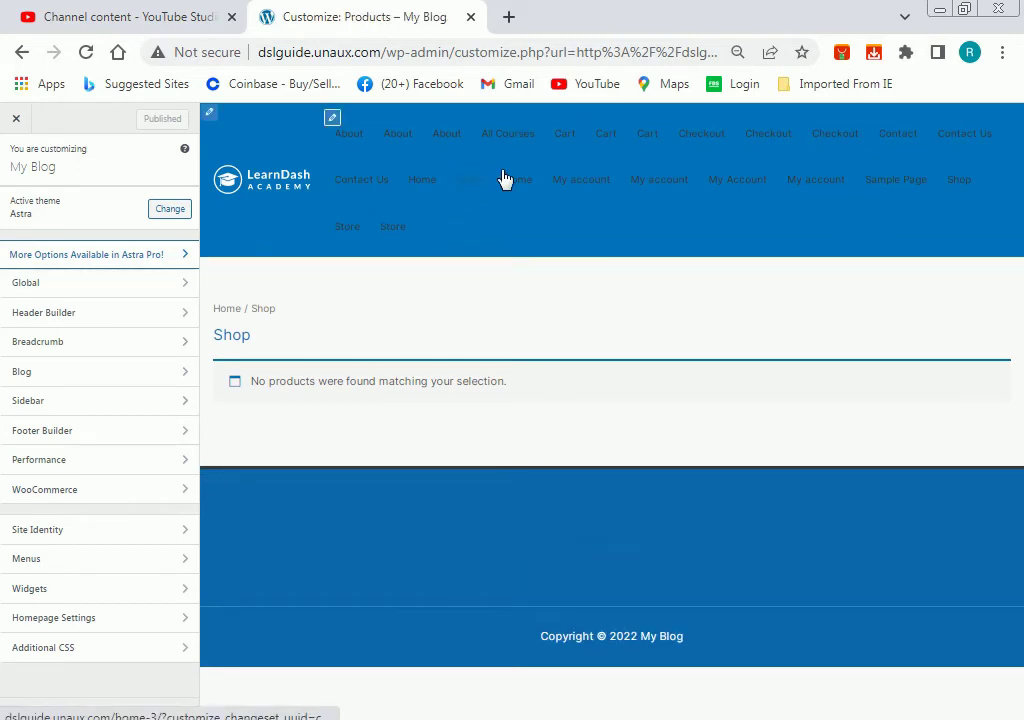
# Preview the Home page in the Customizer, then close it and return to the Dashboard.
pyautogui.click(430, 190)
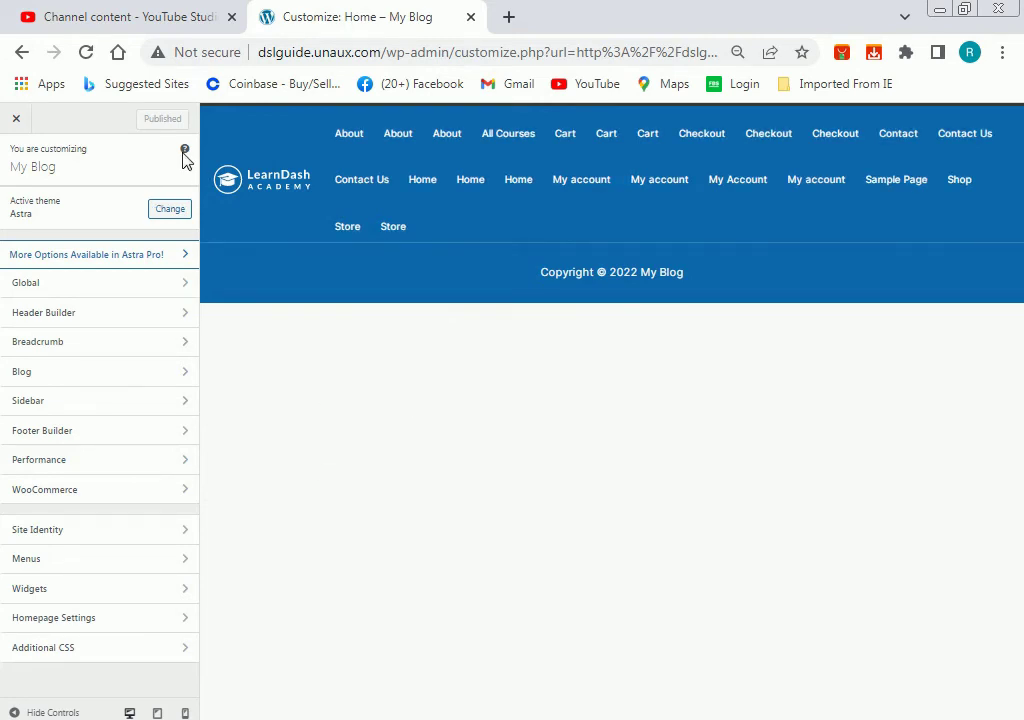
pyautogui.click(18, 122)
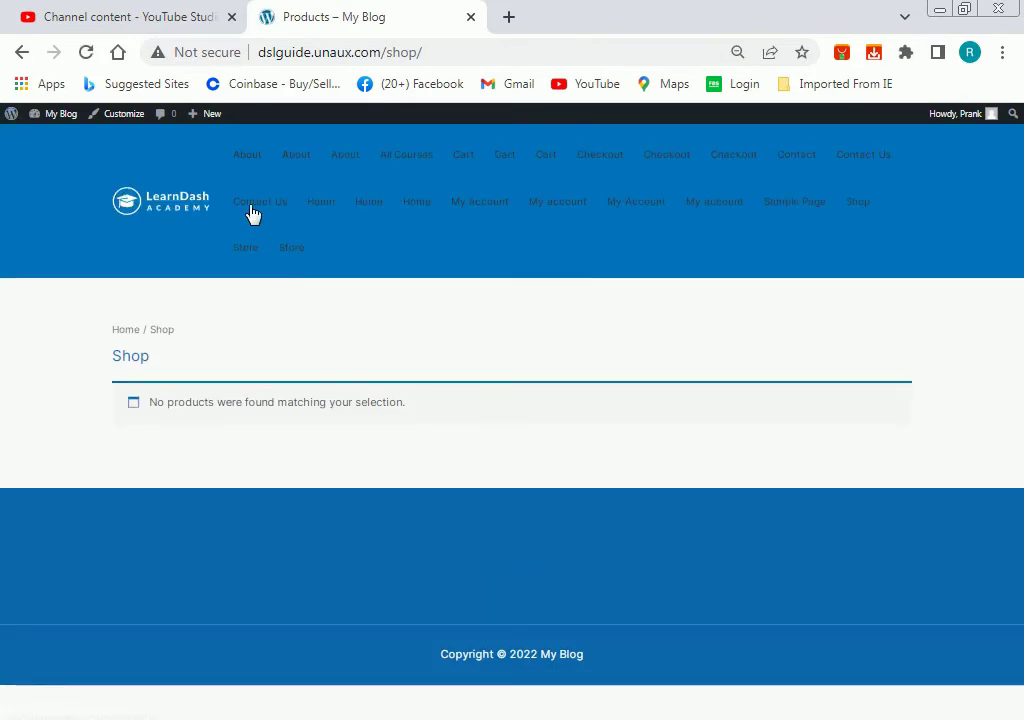
pyautogui.moveTo(34, 120)
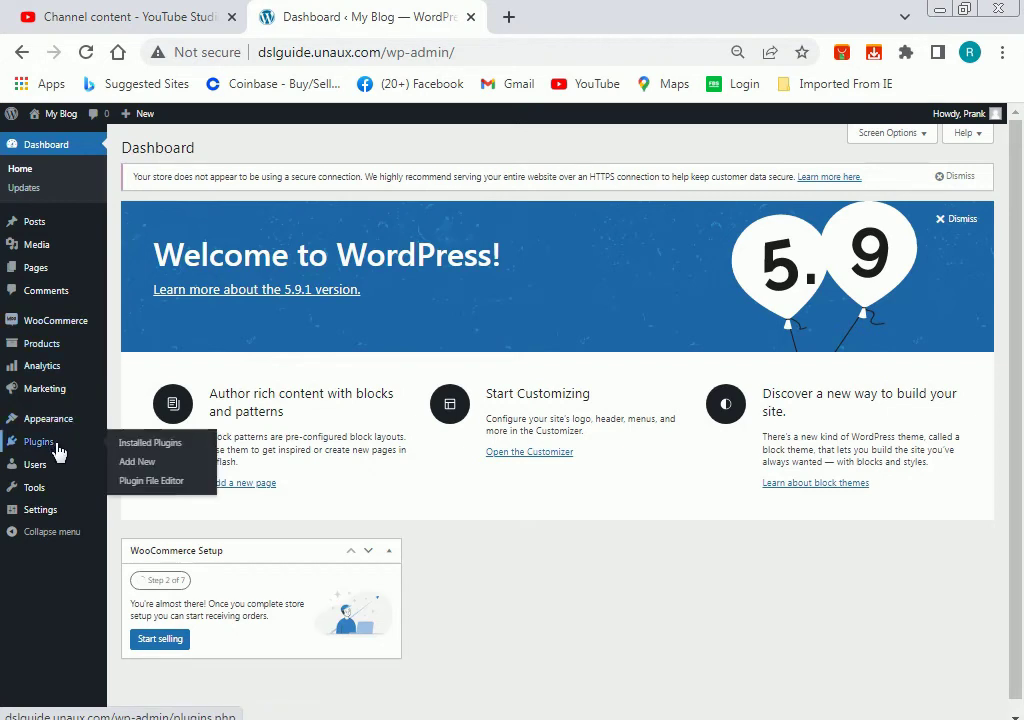
# Open Settings > General and review the Site Address and other fields without changing them.
pyautogui.click(60, 512)
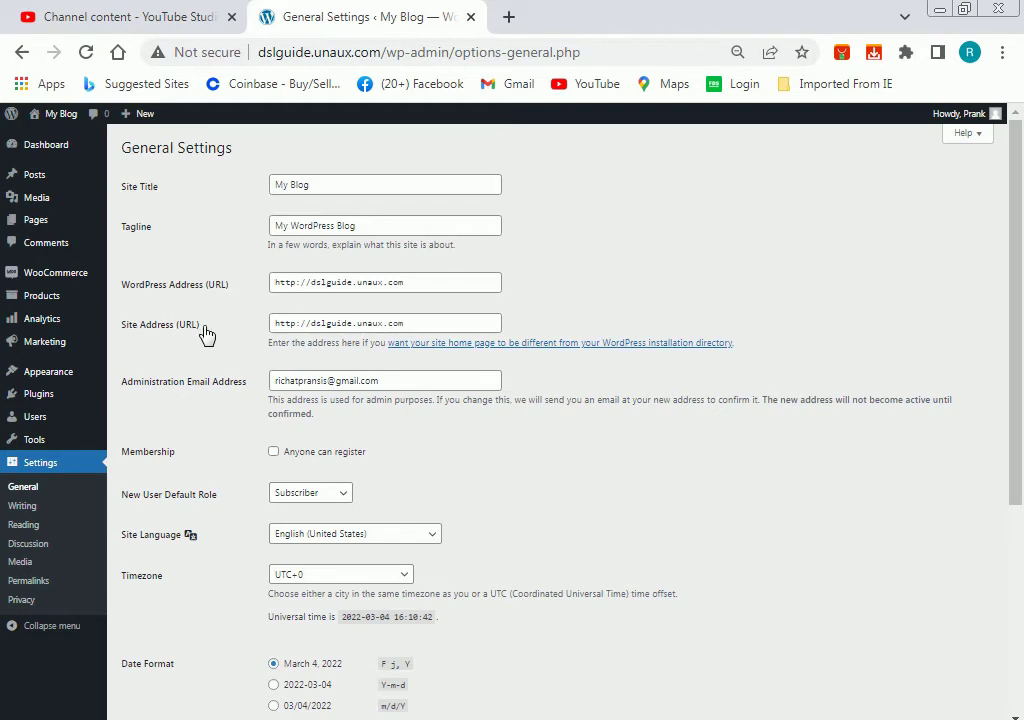
pyautogui.moveTo(455, 327); pyautogui.dragTo(283, 328)
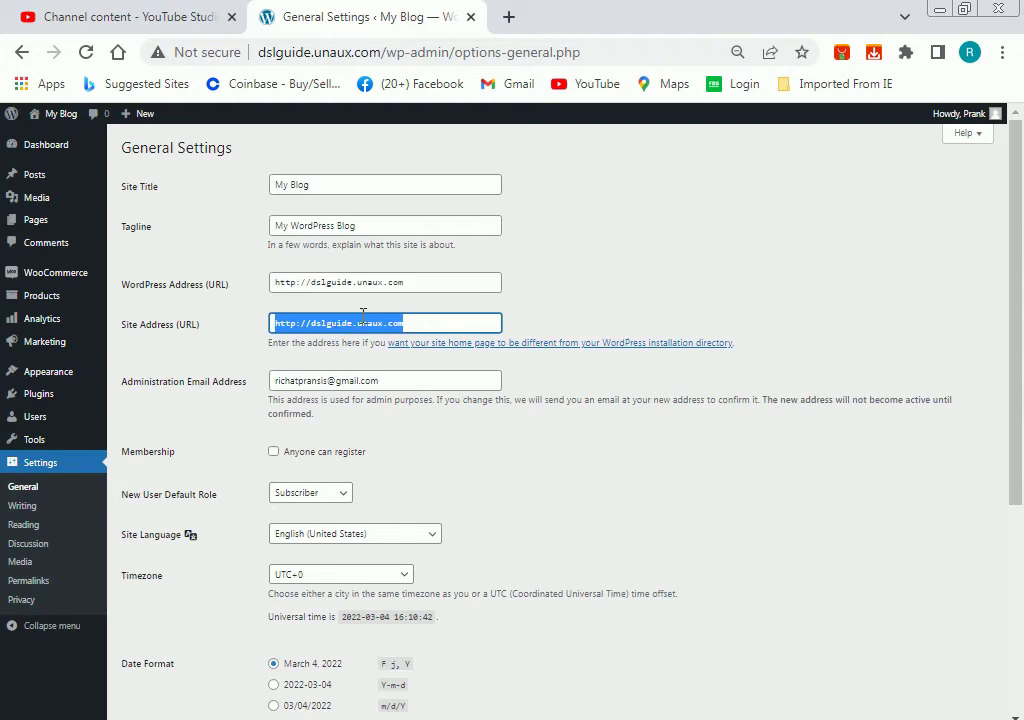
pyautogui.click(548, 485)
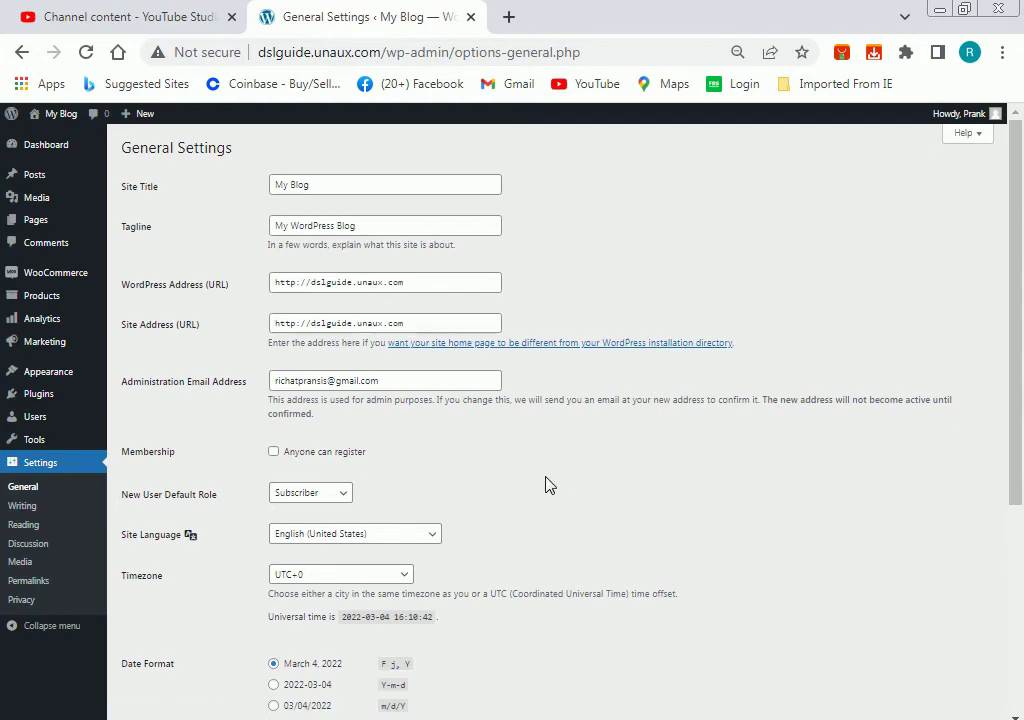
pyautogui.scroll(-2, 358, 405)
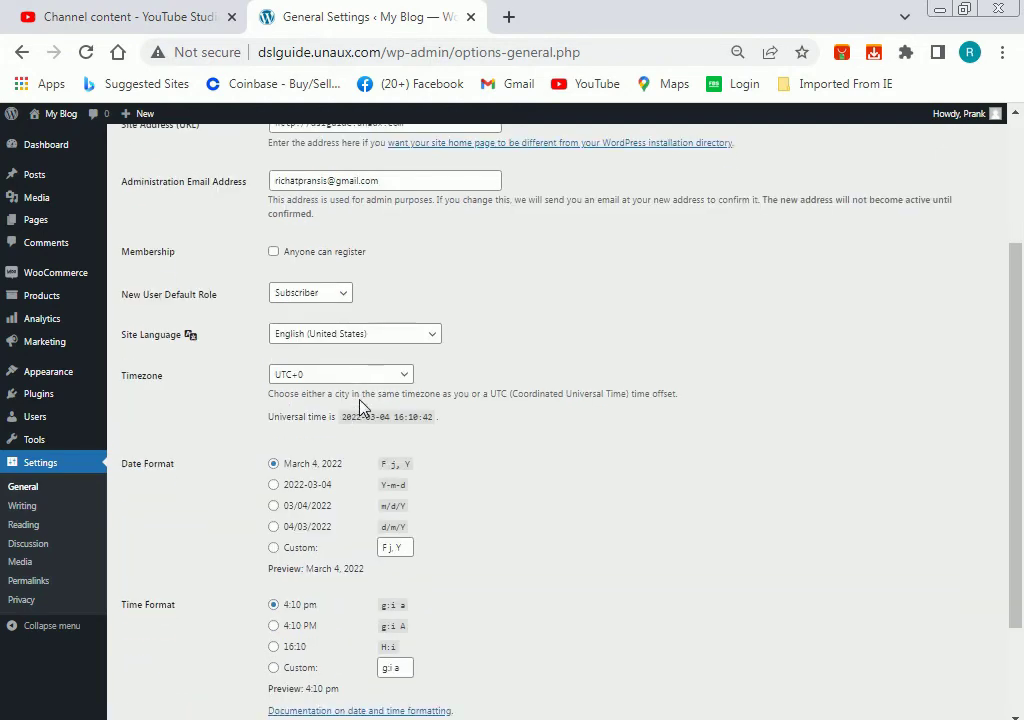
pyautogui.scroll(-2, 360, 408)
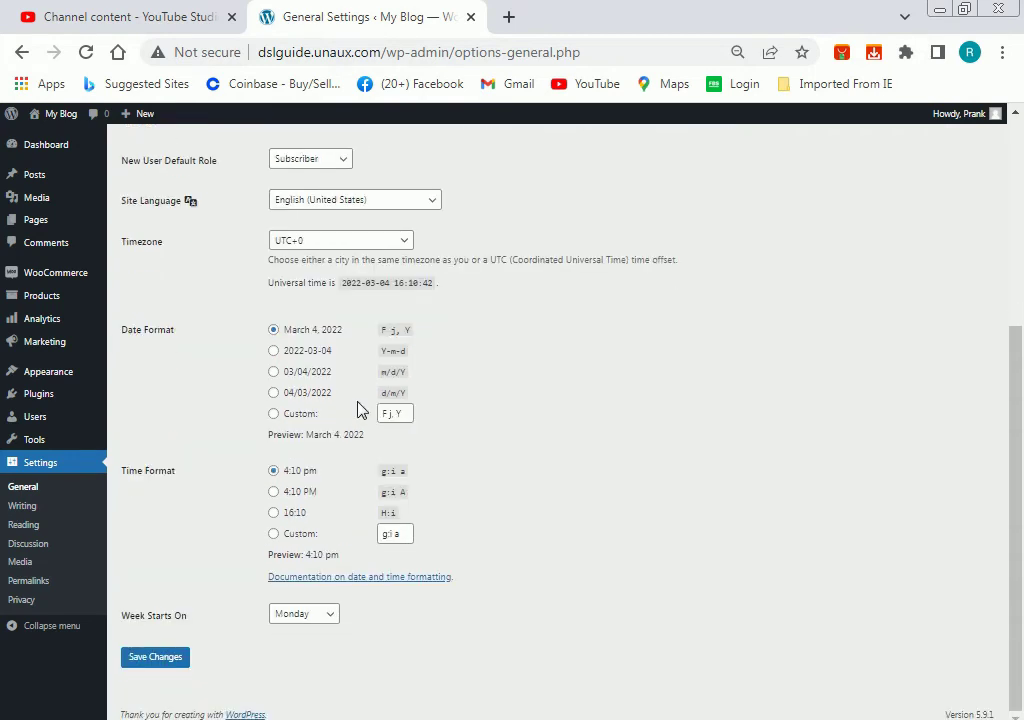
pyautogui.scroll(4, 222, 542)
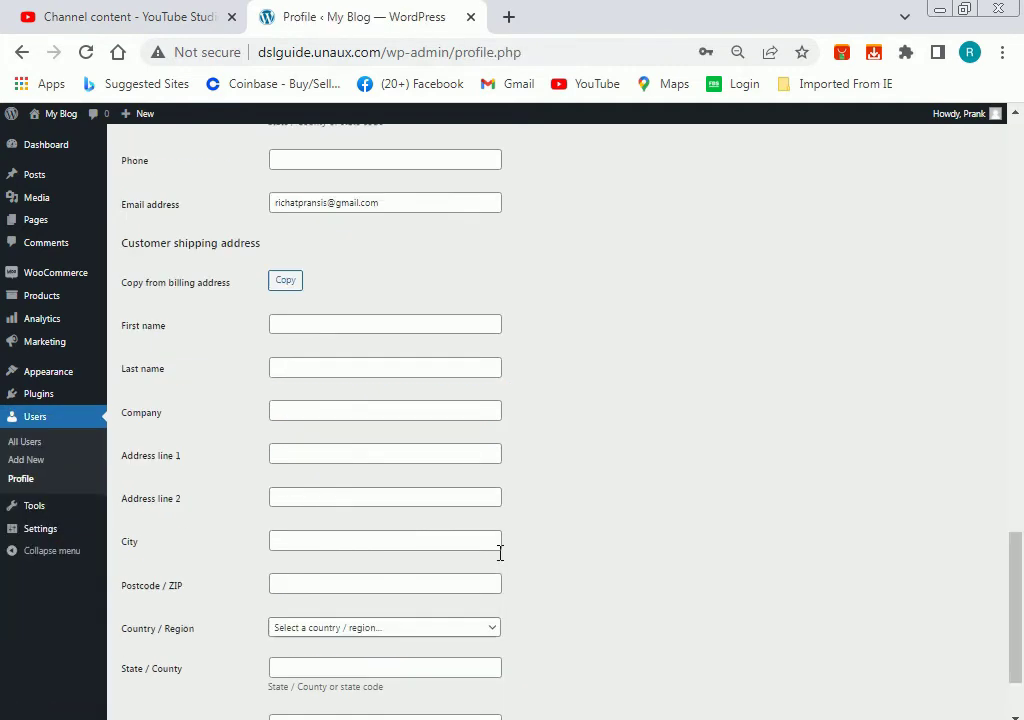
pyautogui.scroll(10, 500, 553)
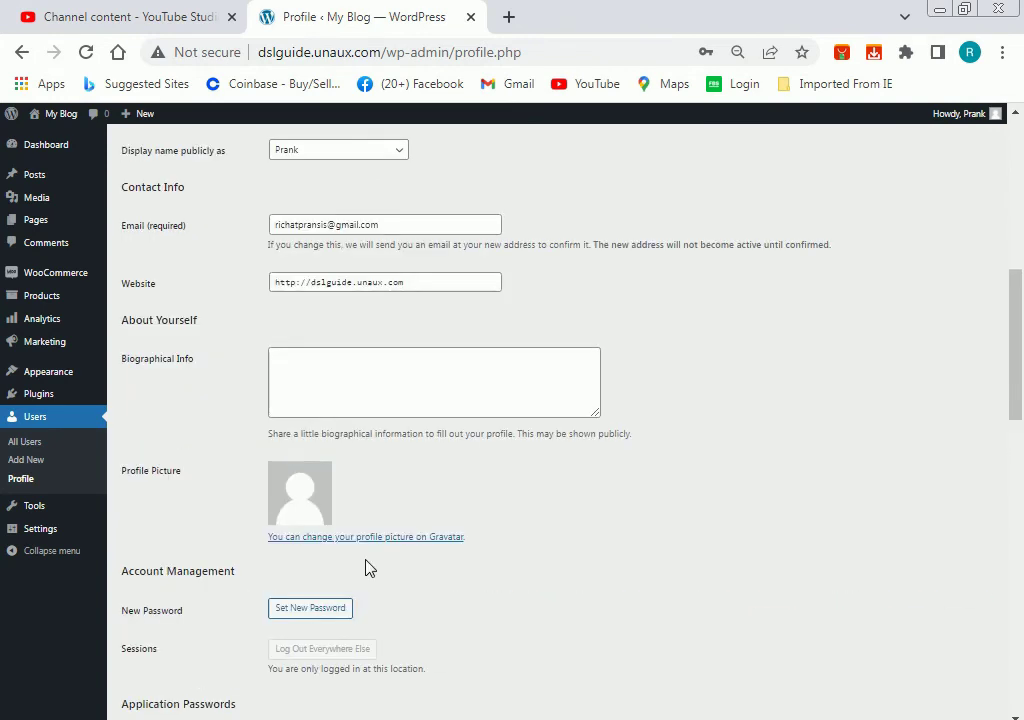
pyautogui.scroll(5, 366, 567)
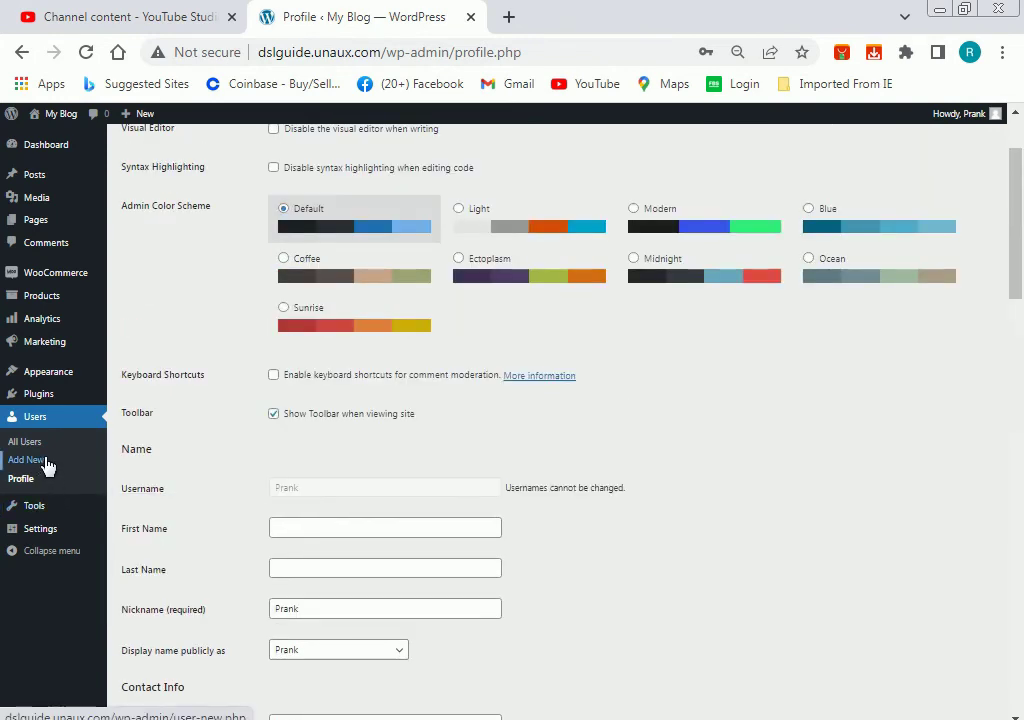
pyautogui.scroll(2, 459, 395)
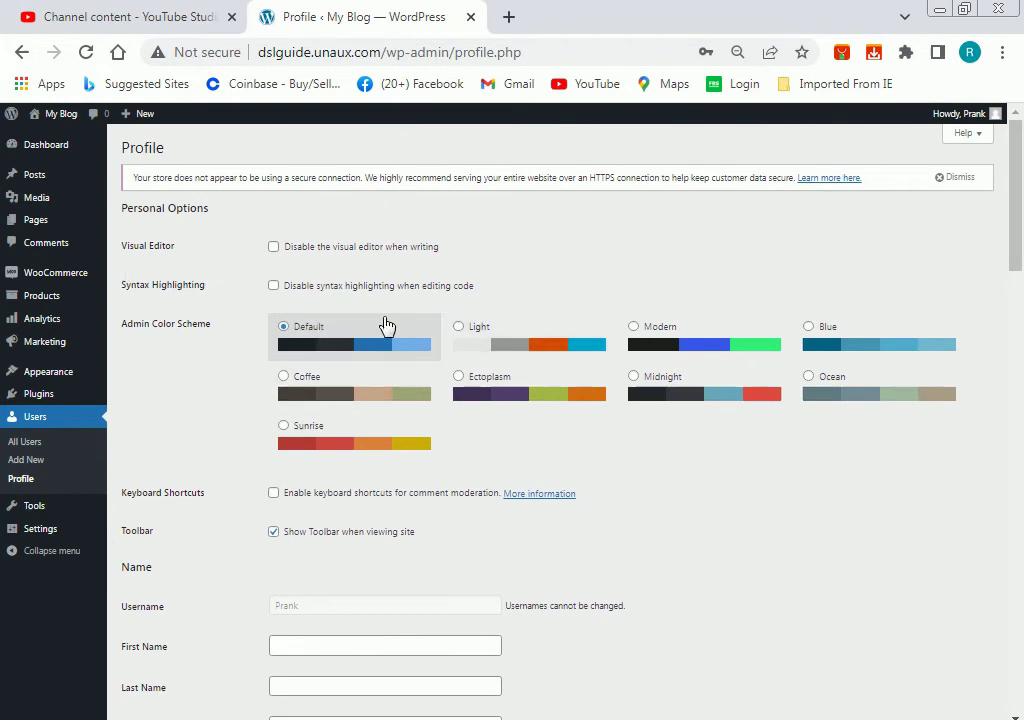
pyautogui.scroll(-3, 410, 338)
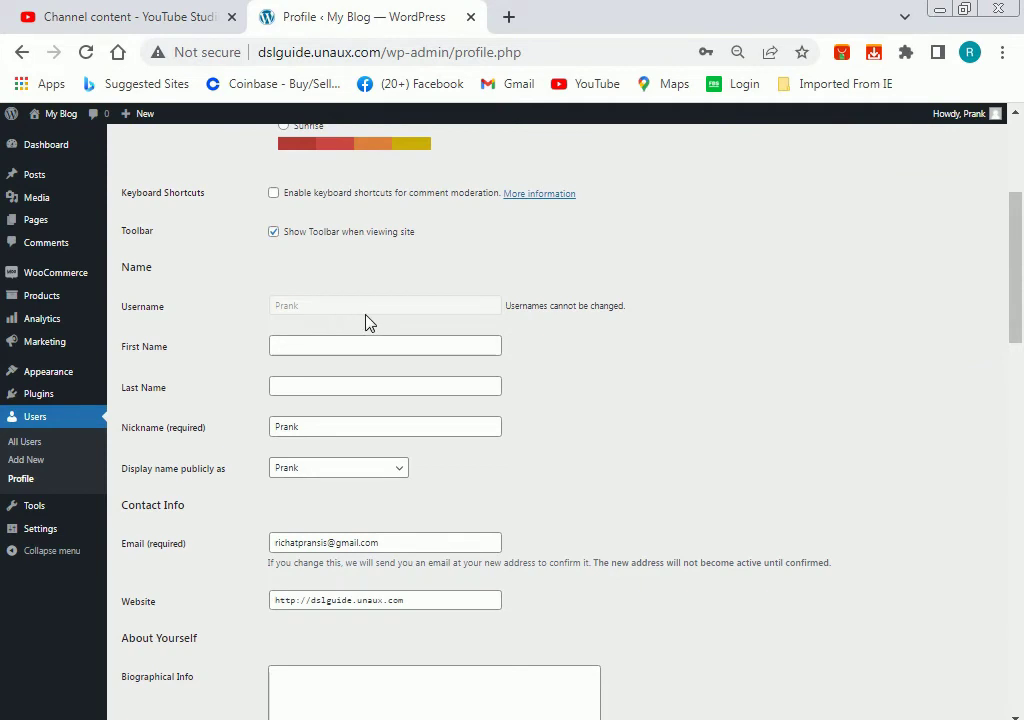
pyautogui.scroll(-3, 336, 325)
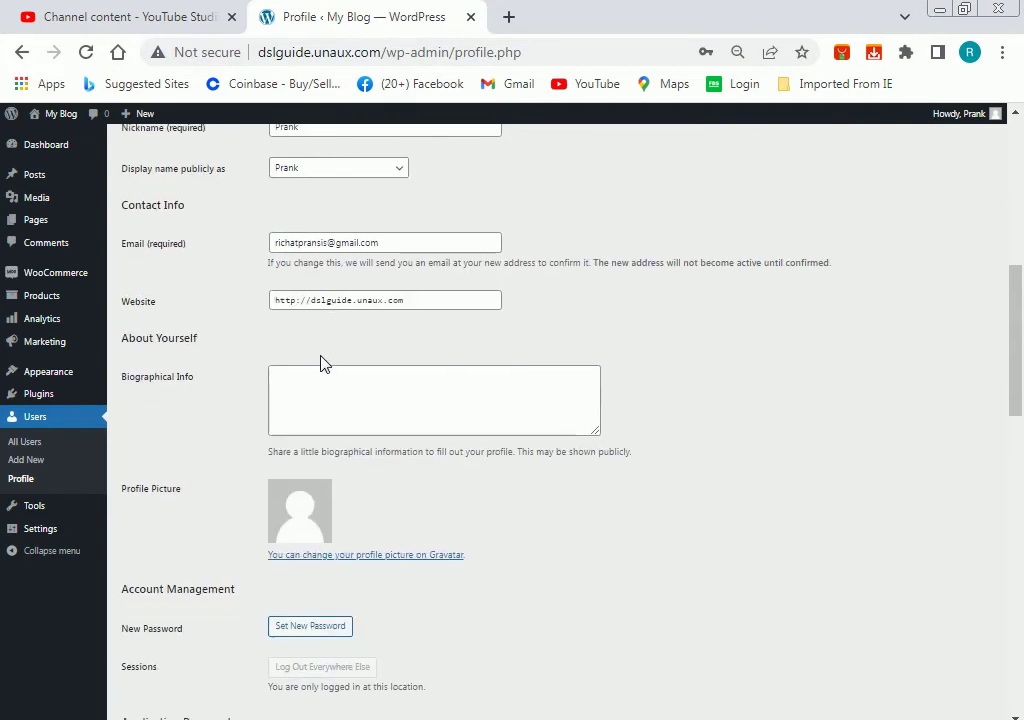
pyautogui.scroll(-2, 352, 418)
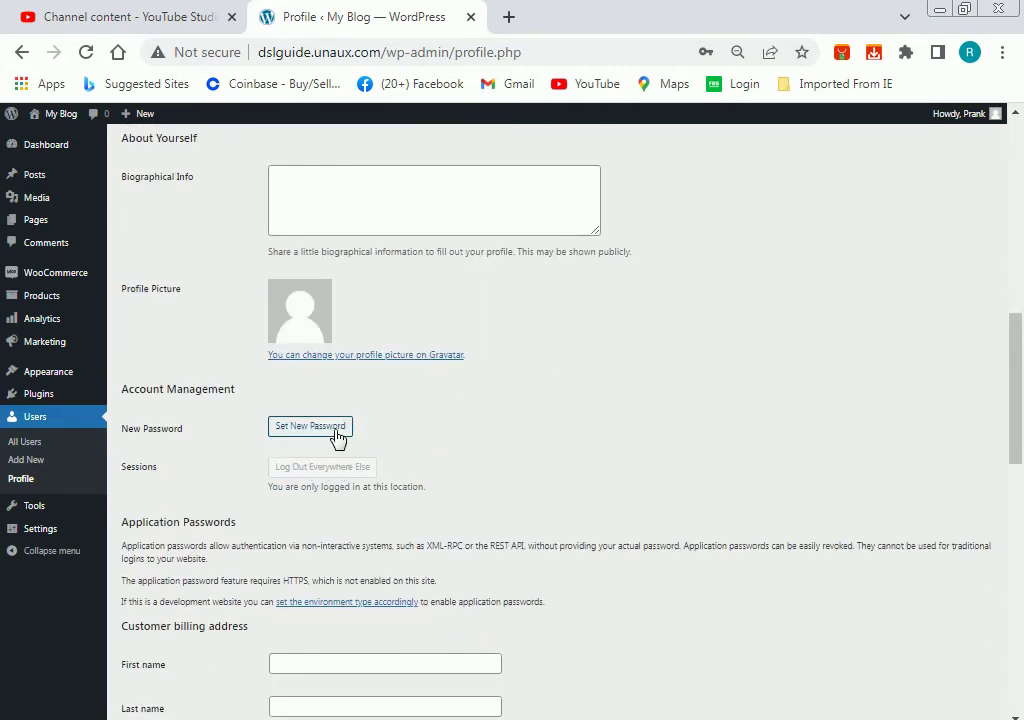
pyautogui.scroll(-2, 329, 437)
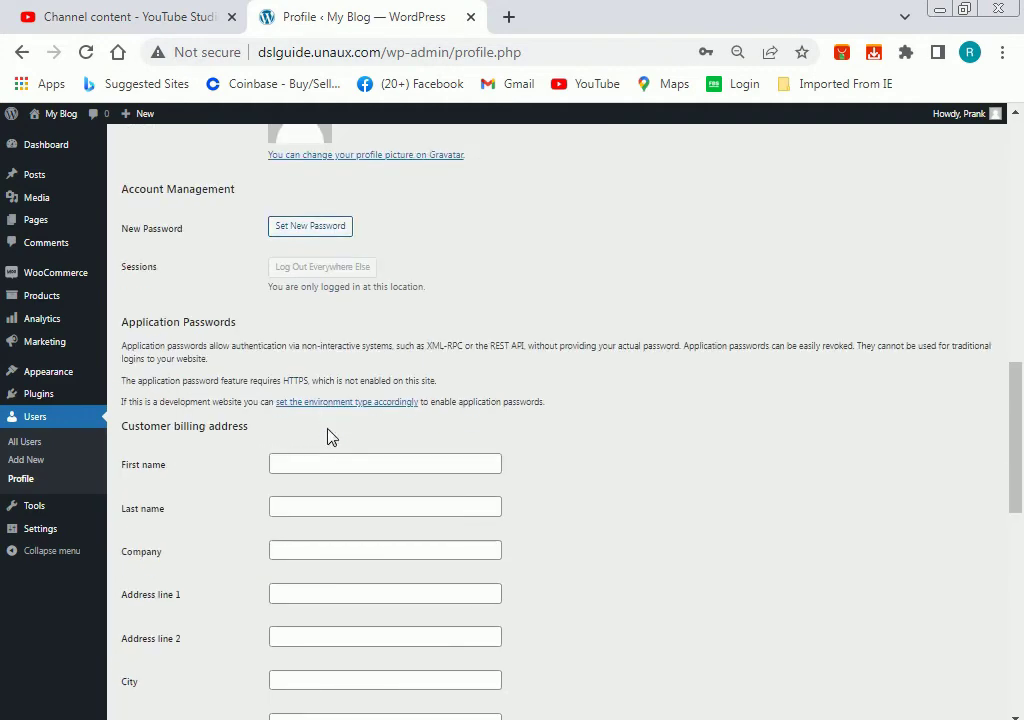
pyautogui.scroll(-2, 332, 437)
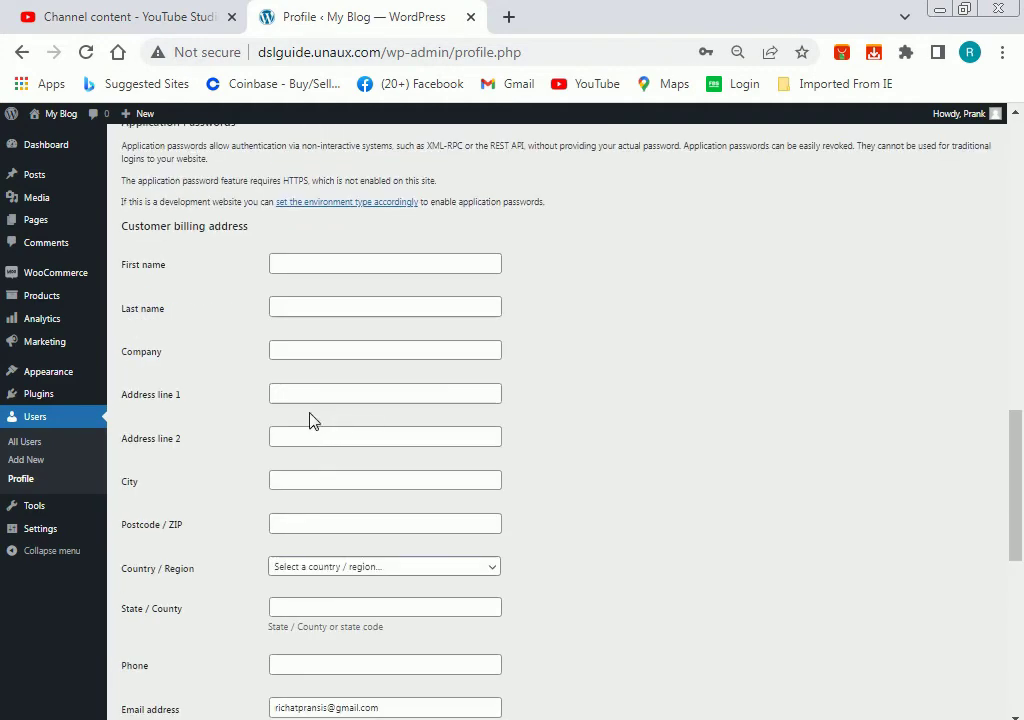
pyautogui.scroll(-1, 327, 459)
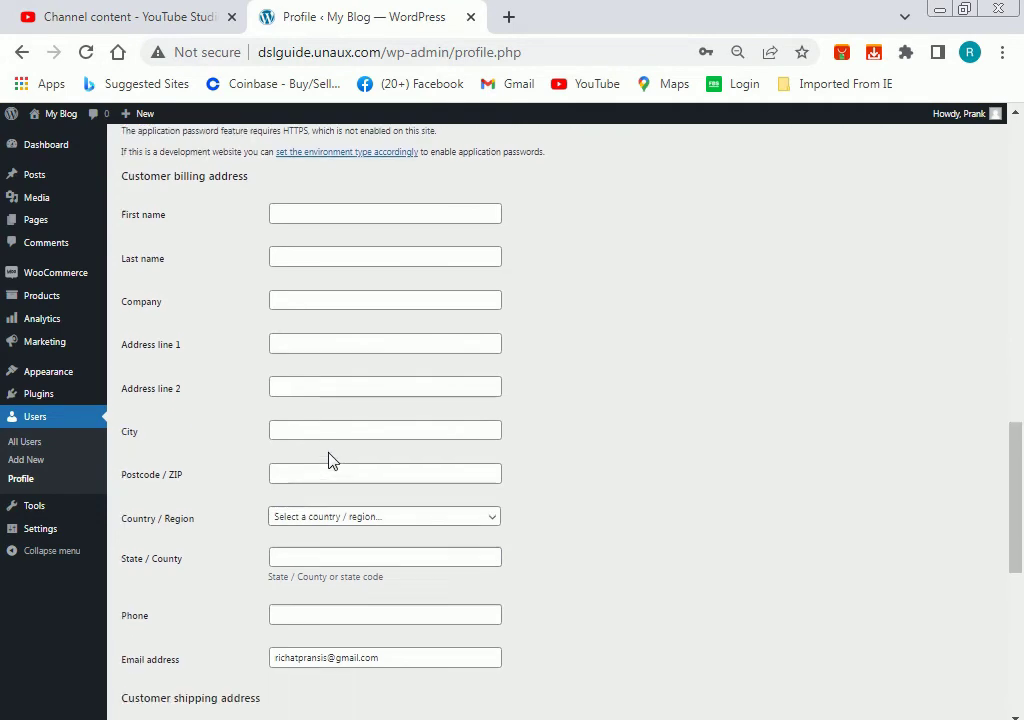
pyautogui.scroll(-5, 311, 464)
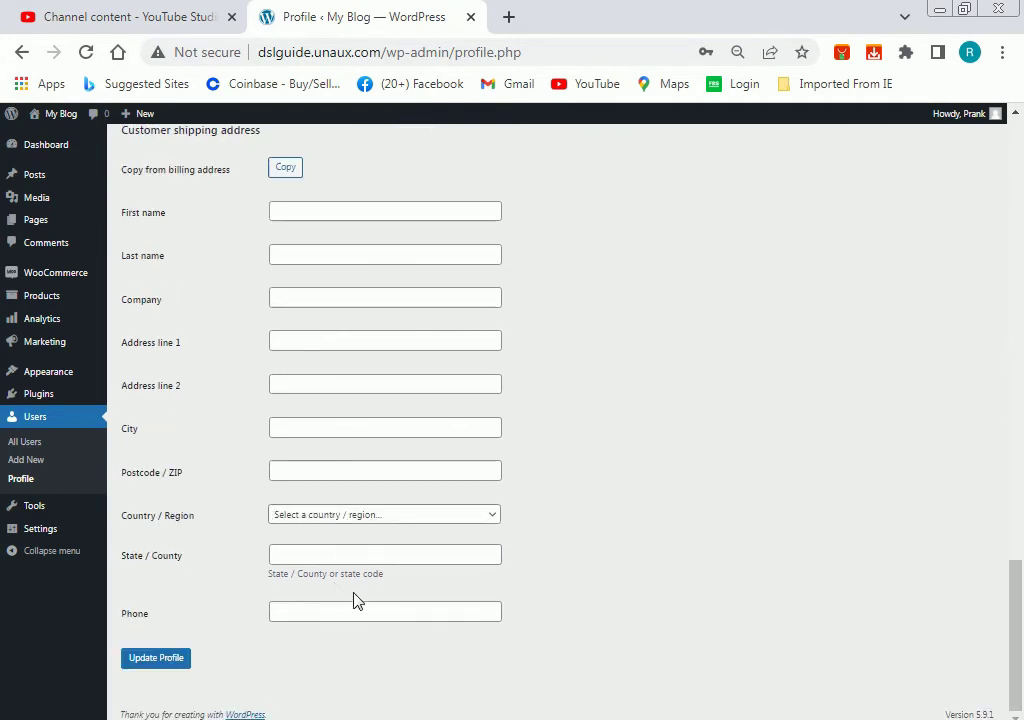
pyautogui.scroll(15, 408, 612)
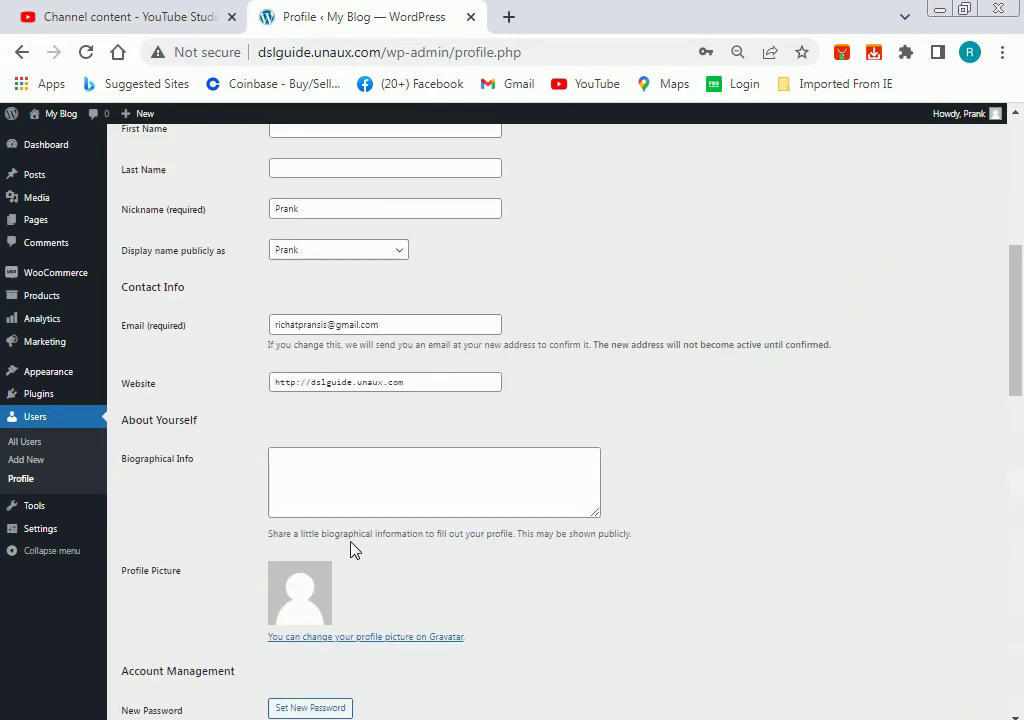
pyautogui.scroll(4, 311, 535)
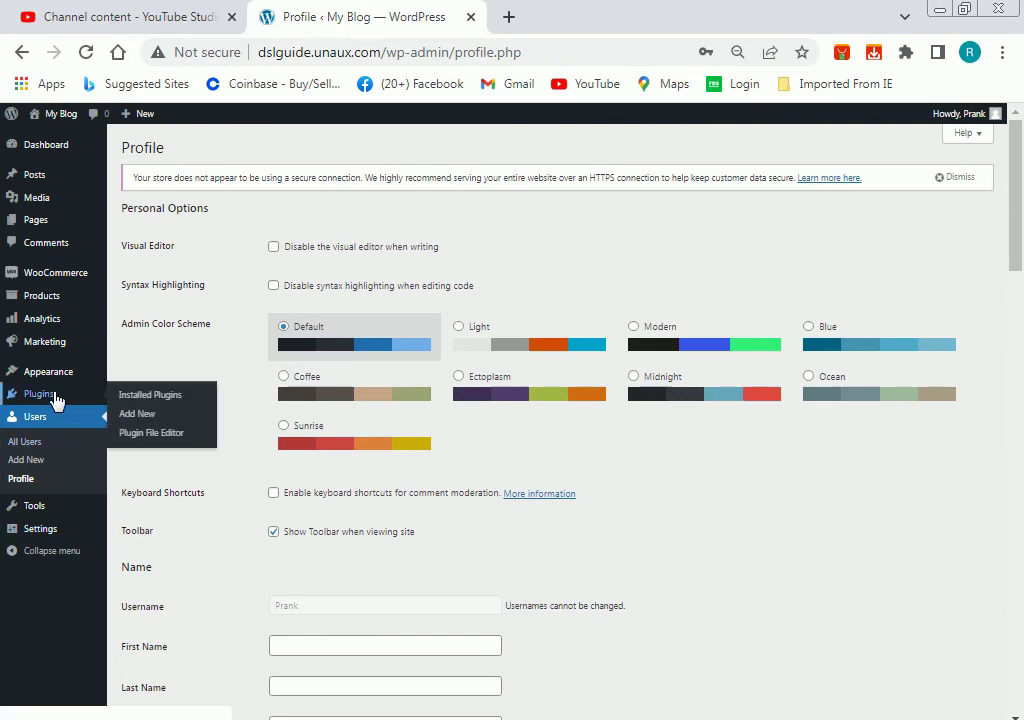
pyautogui.click(52, 276)
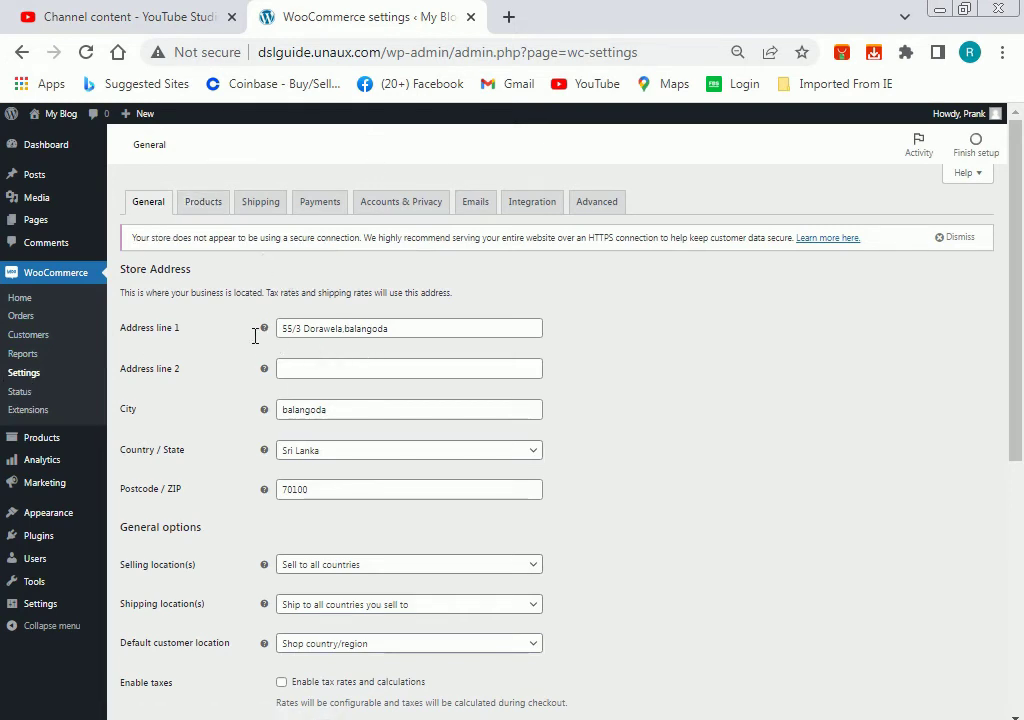
# Set the store currency to United States (US) dollar, keeping Shop country/region as default customer location.
pyautogui.scroll(-1, 256, 340)
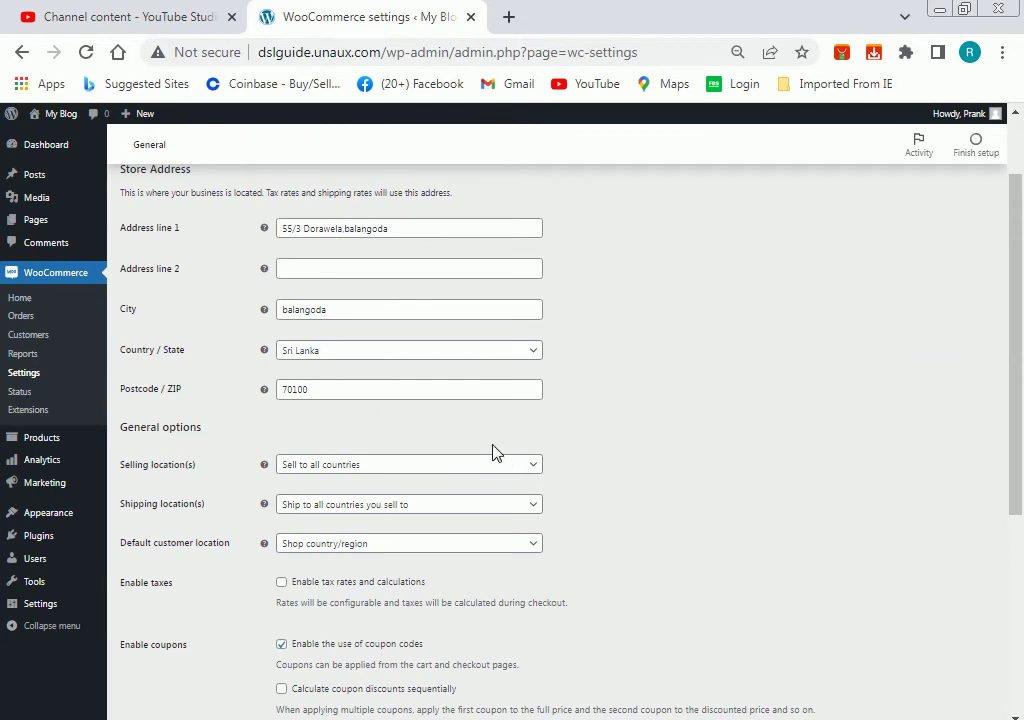
pyautogui.scroll(-4, 491, 453)
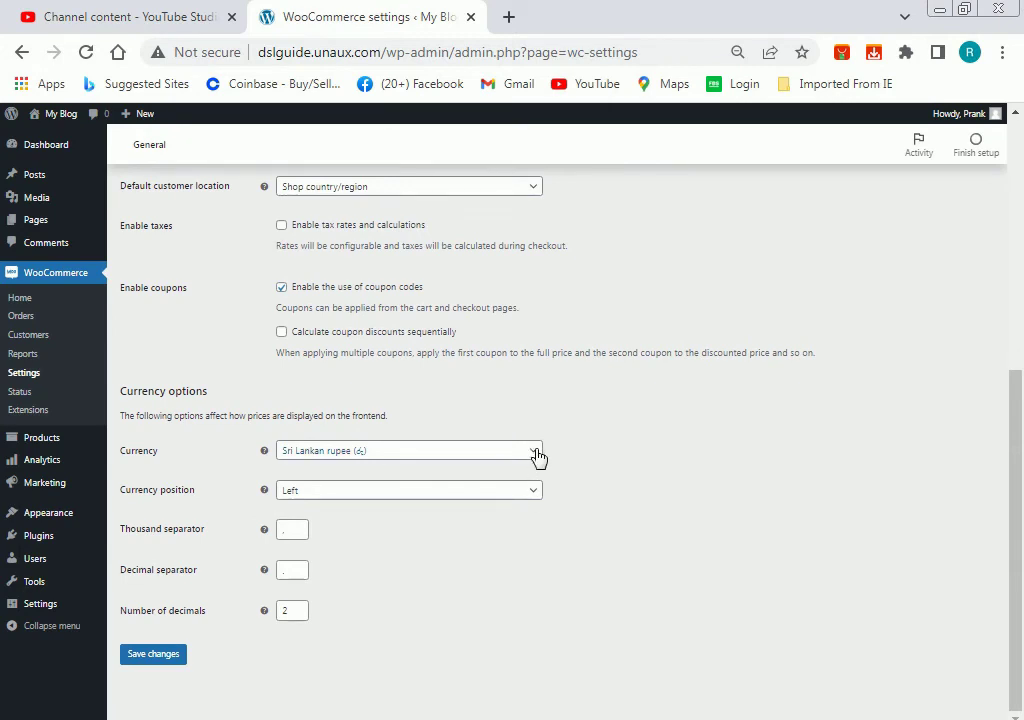
pyautogui.click(537, 455)
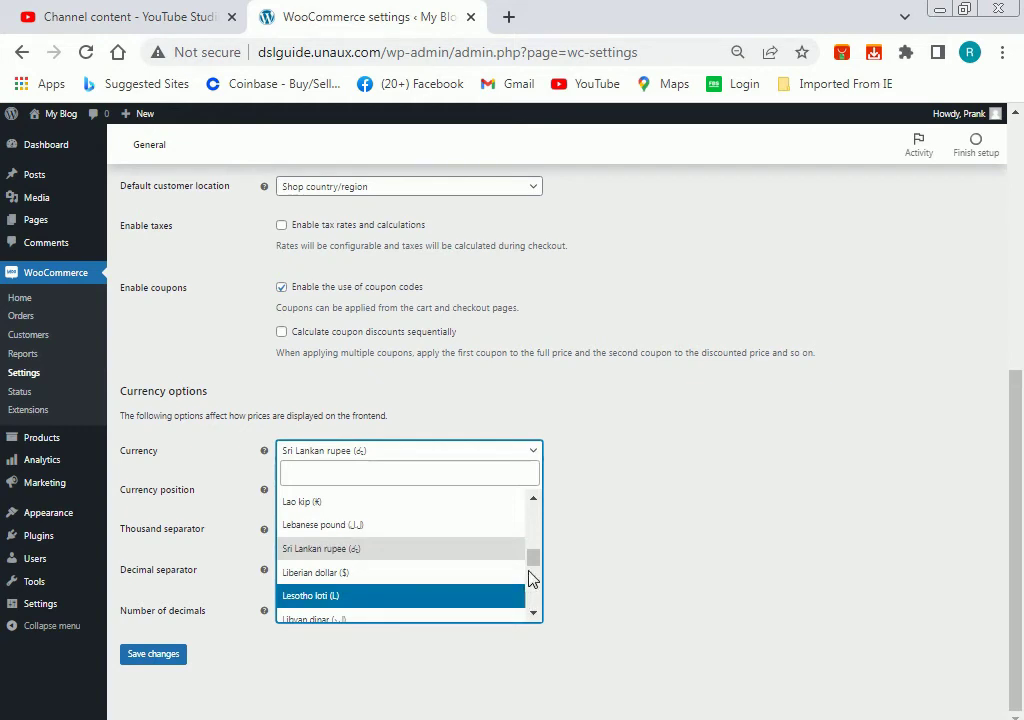
pyautogui.moveTo(532, 566); pyautogui.dragTo(531, 595)
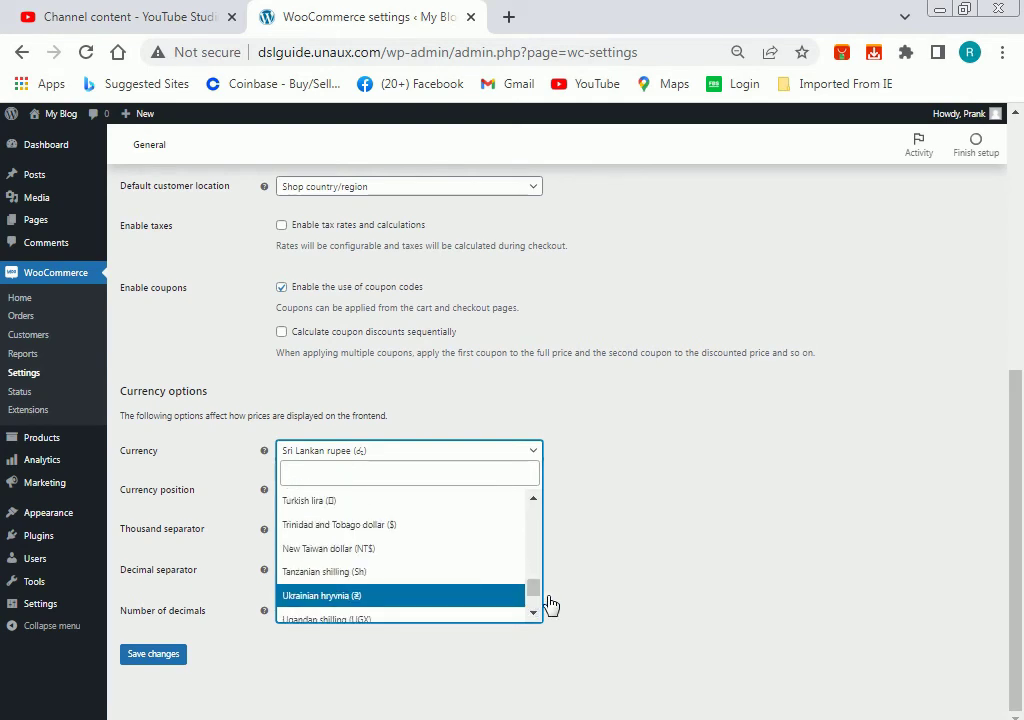
pyautogui.scroll(-2, 414, 562)
pyautogui.click(417, 547)
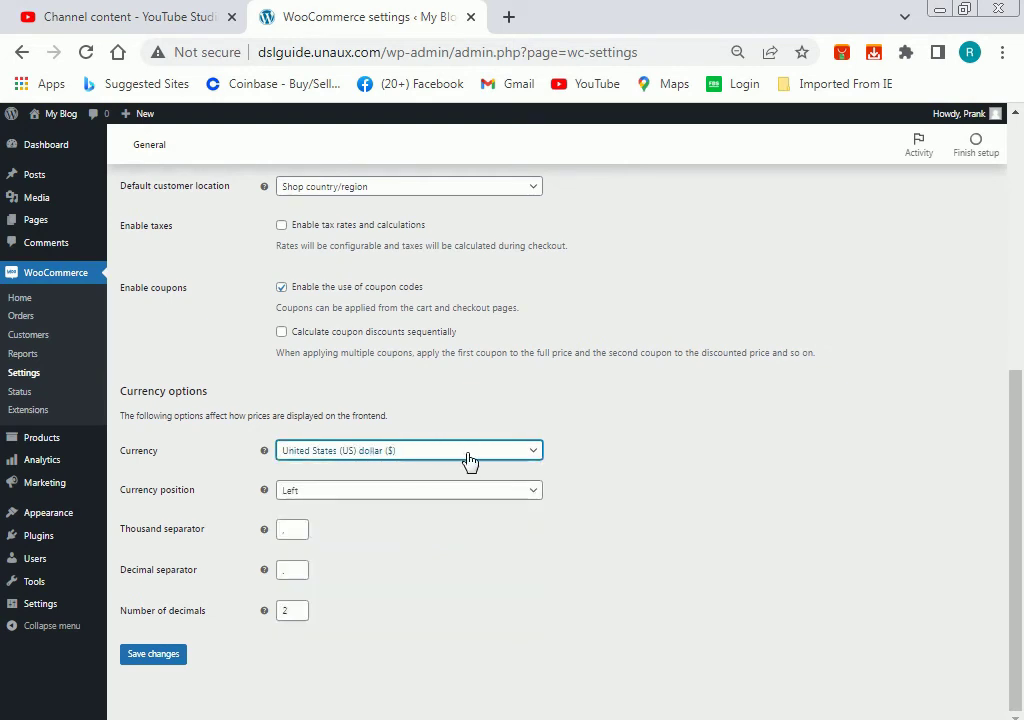
pyautogui.scroll(3, 430, 508)
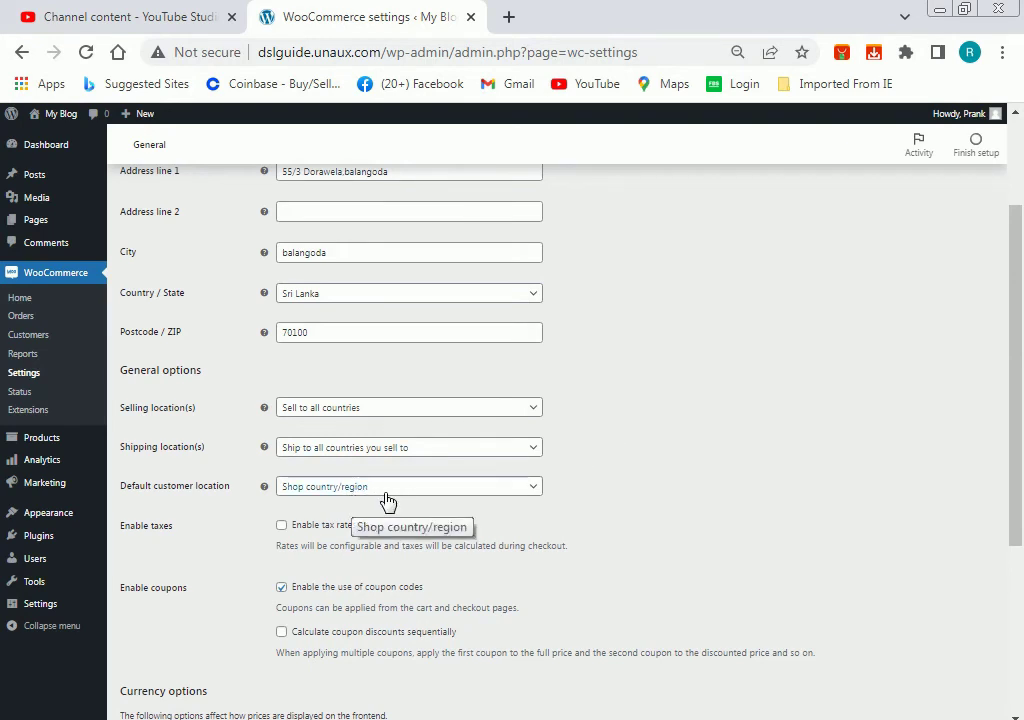
pyautogui.click(530, 490)
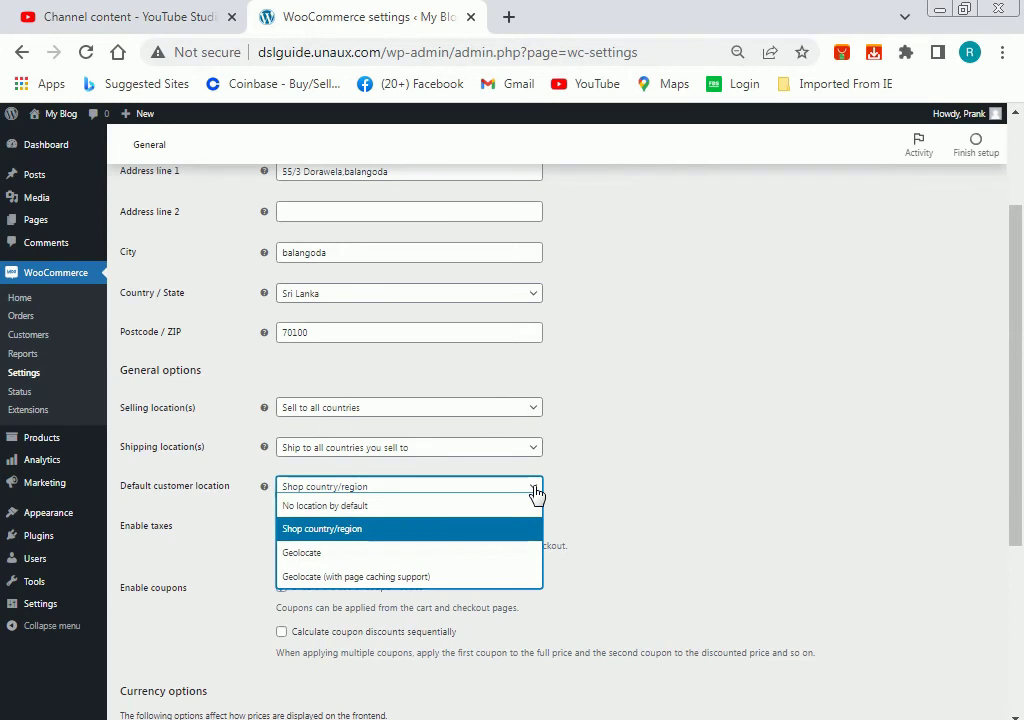
pyautogui.click(536, 490)
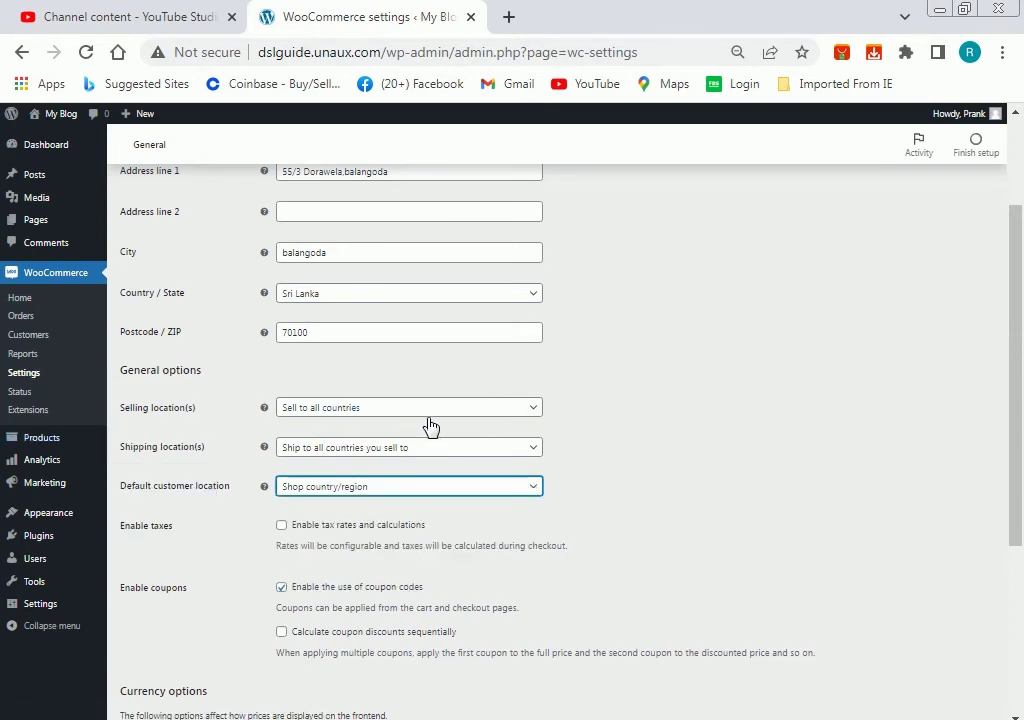
pyautogui.scroll(3, 280, 393)
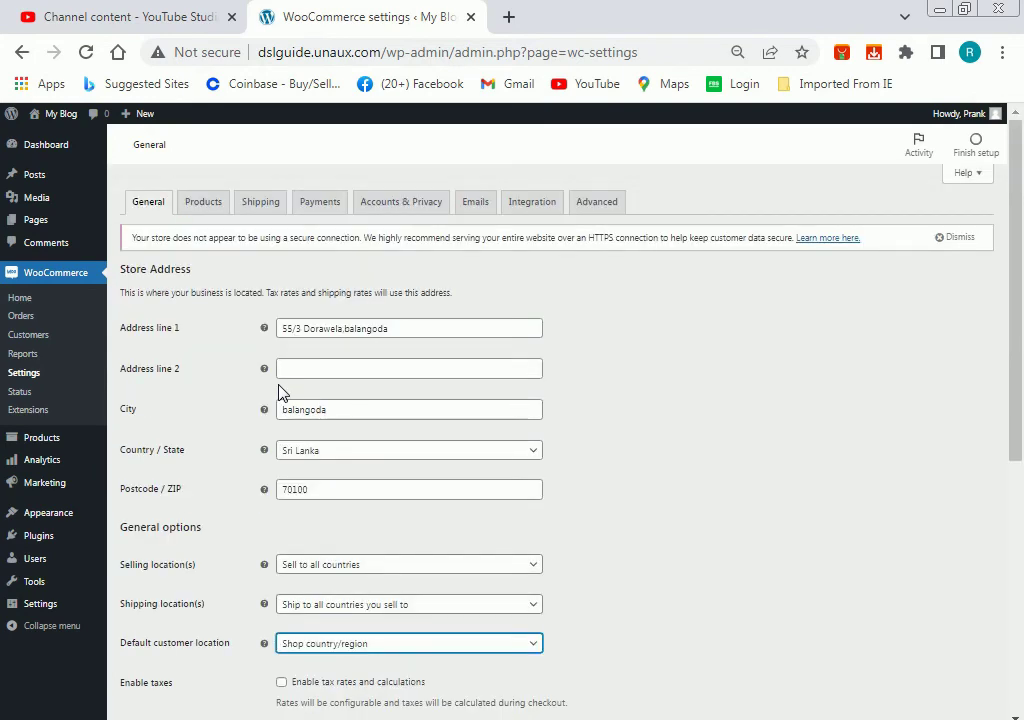
# Look over the WooCommerce Products settings.
pyautogui.click(203, 202)
pyautogui.scroll(-3, 263, 398)
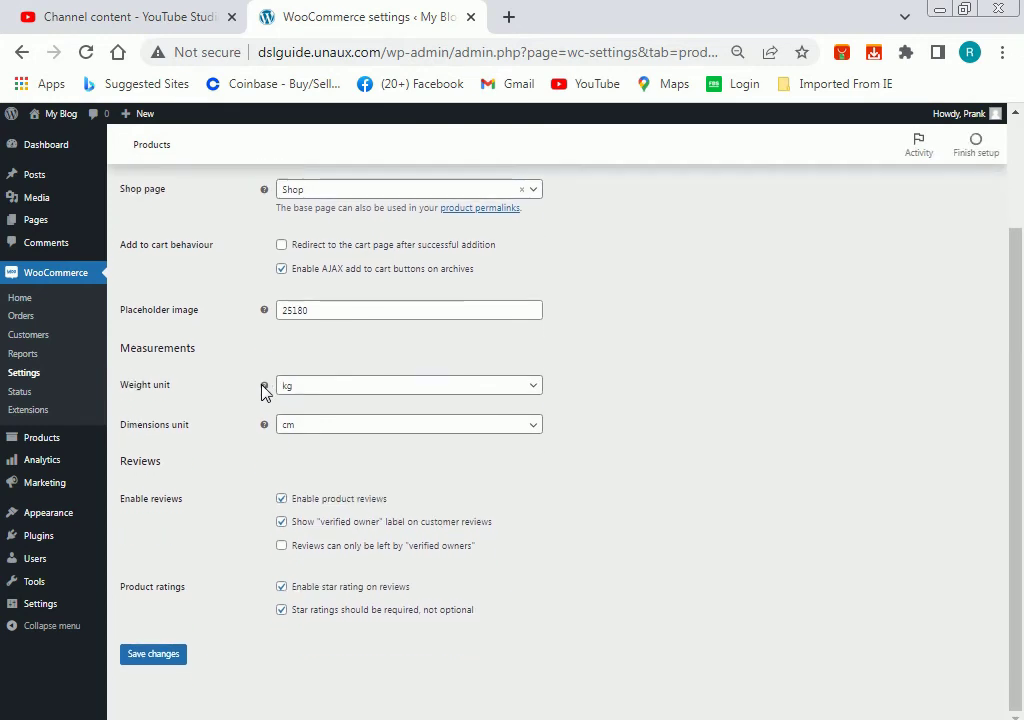
pyautogui.scroll(3, 469, 487)
pyautogui.scroll(-3, 464, 487)
pyautogui.scroll(3, 347, 441)
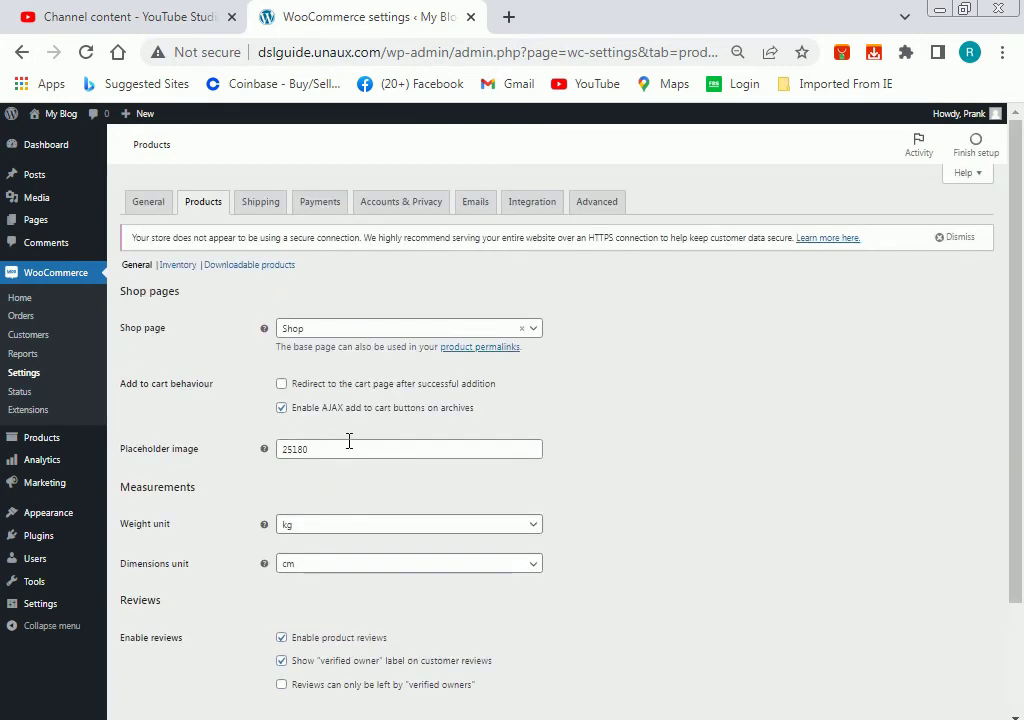
# Review the still-empty Shipping zones, then move on to the Payments settings.
pyautogui.click(266, 204)
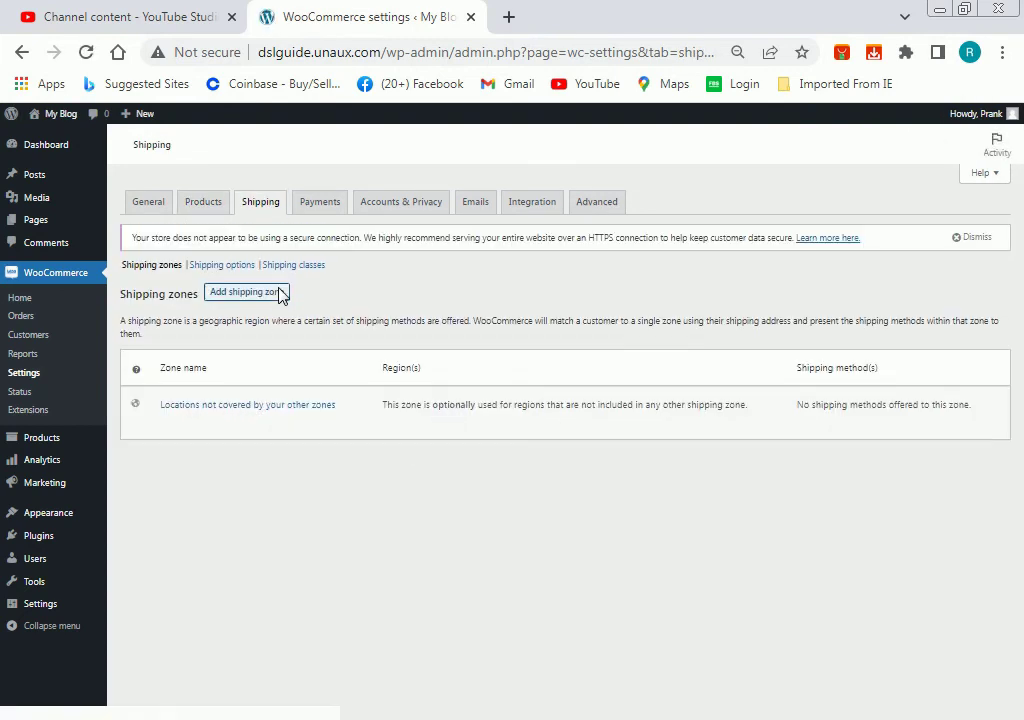
pyautogui.scroll(-2, 288, 377)
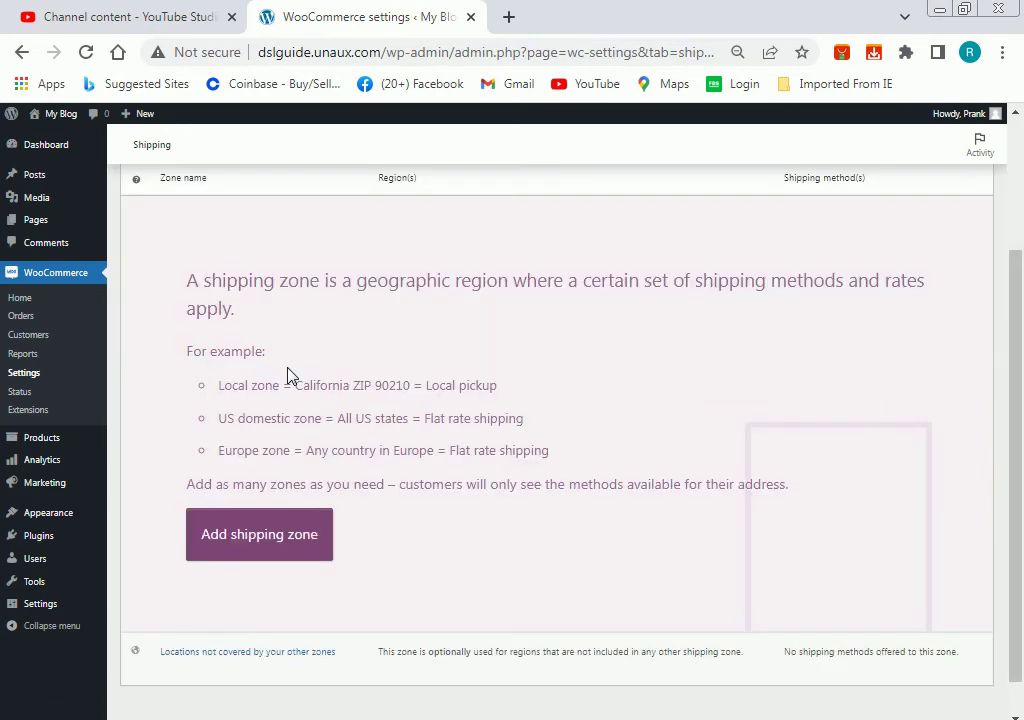
pyautogui.scroll(2, 288, 375)
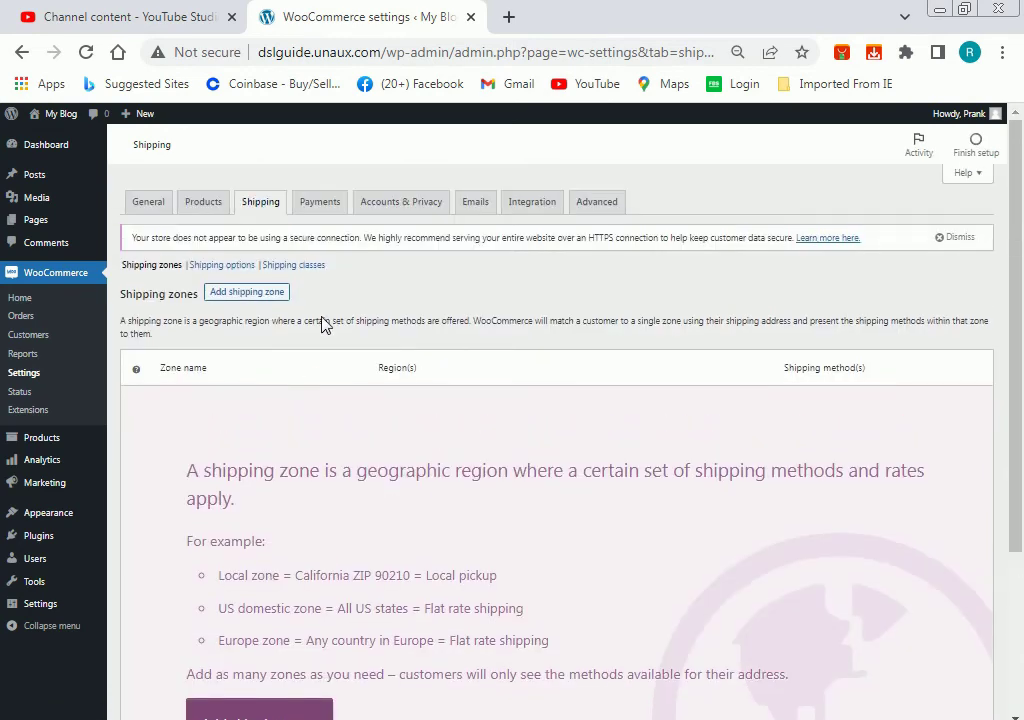
pyautogui.click(313, 202)
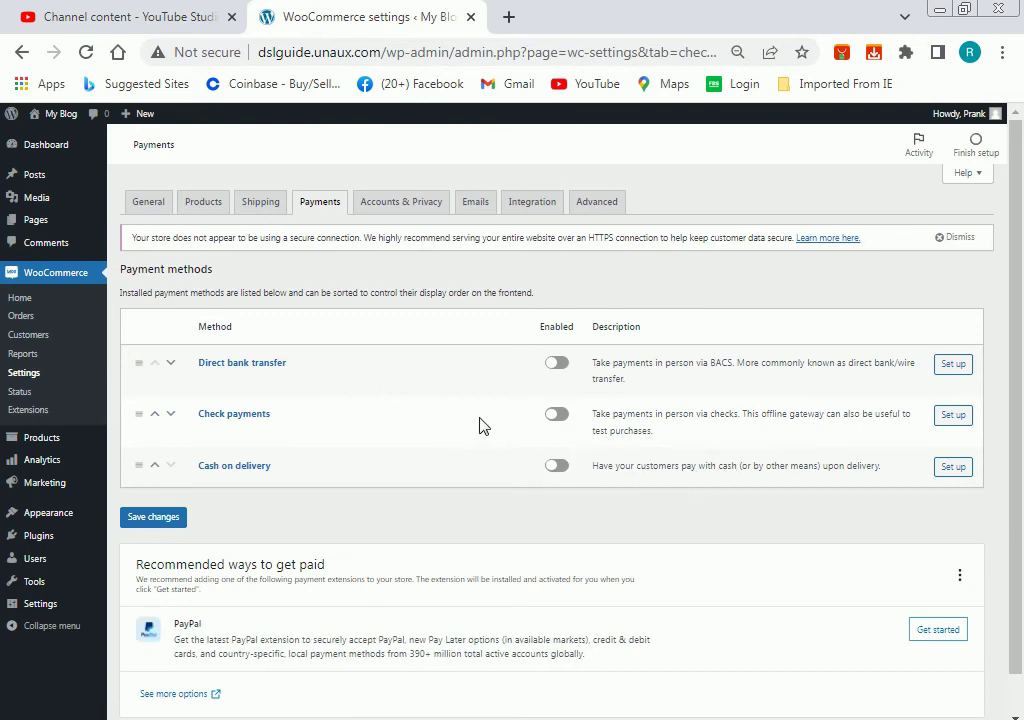
# Switch on Direct bank transfer as a payment method, then return to the Dashboard.
pyautogui.scroll(-1, 405, 458)
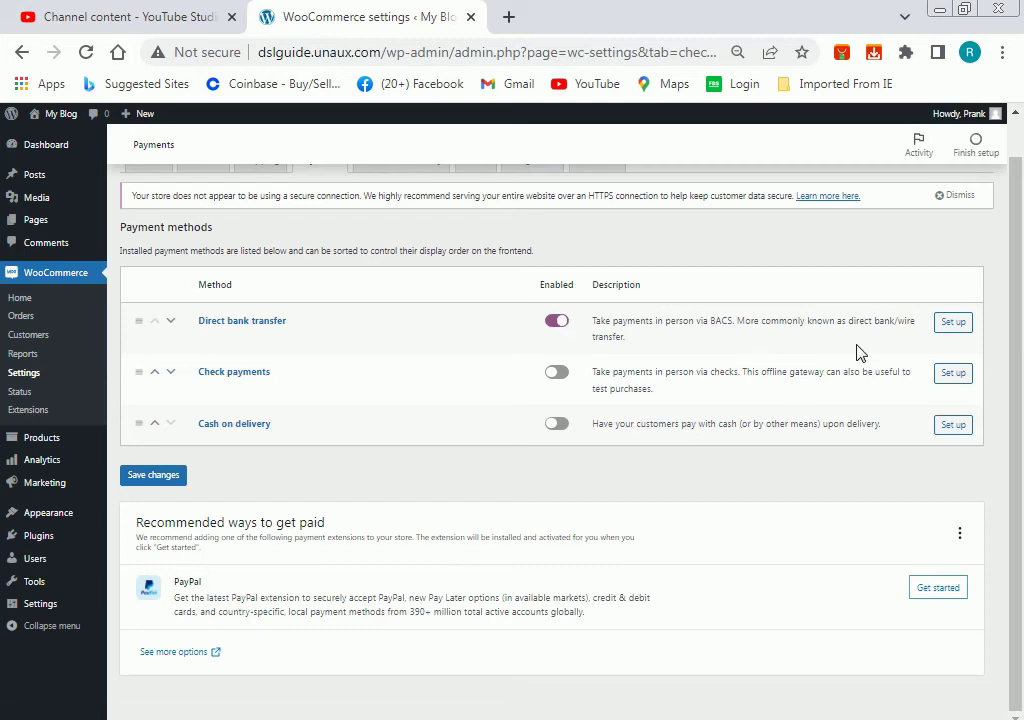
pyautogui.click(46, 142)
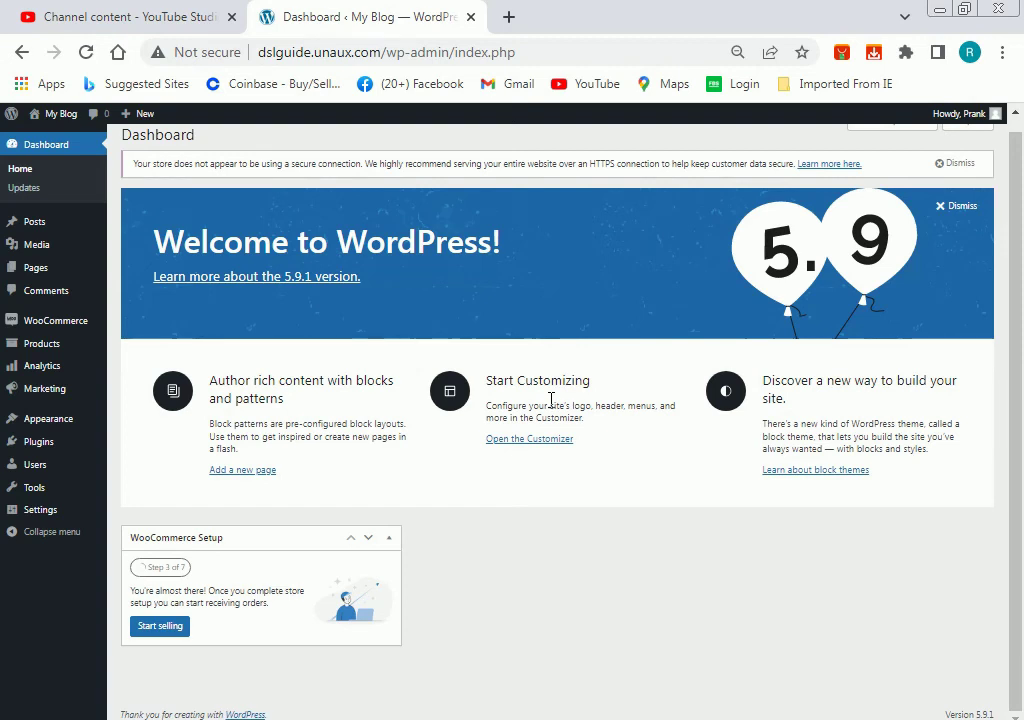
# Go from Appearance > Themes to the Add Themes directory.
pyautogui.click(50, 425)
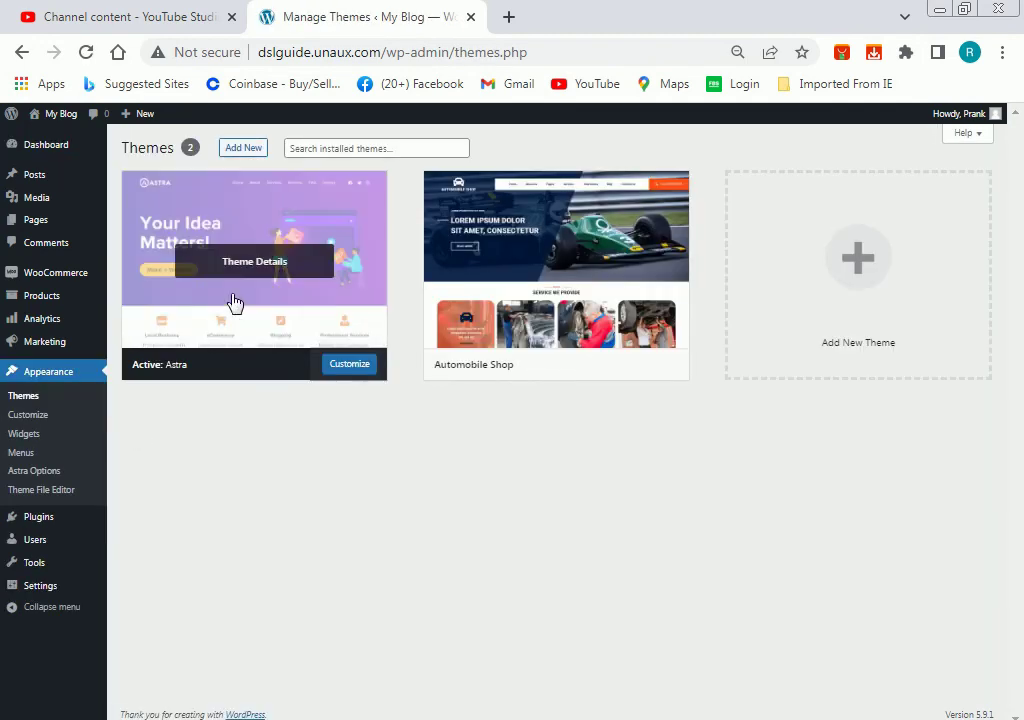
pyautogui.click(246, 148)
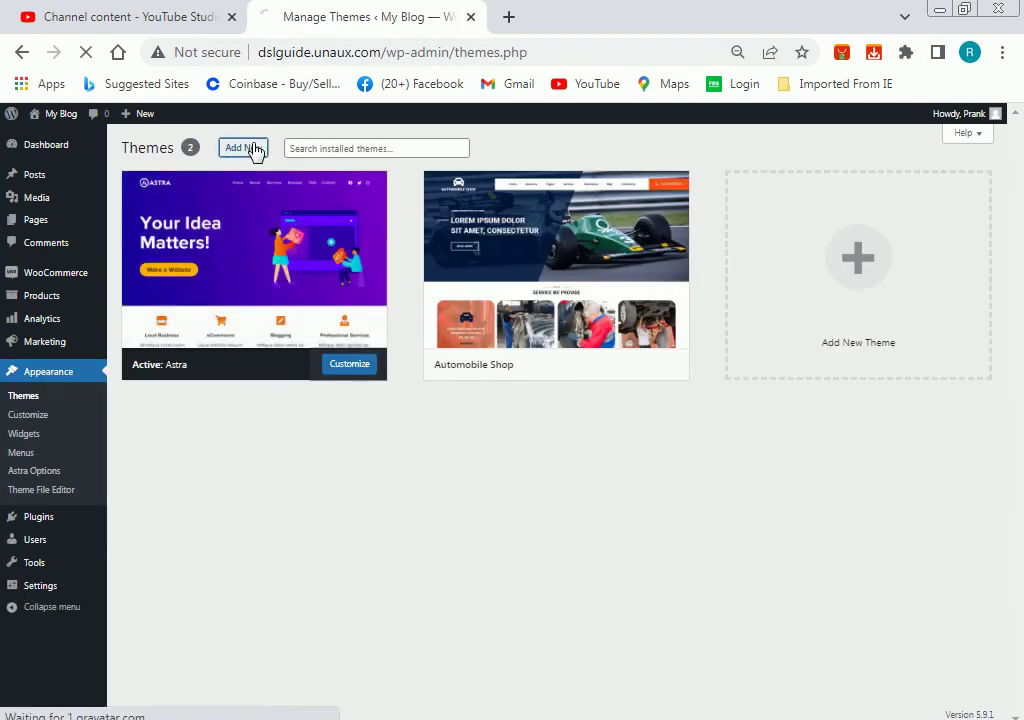
pyautogui.scroll(-5, 528, 523)
# Scroll down through the Popular themes grid and back up toward the top.
pyautogui.scroll(-2, 554, 523)
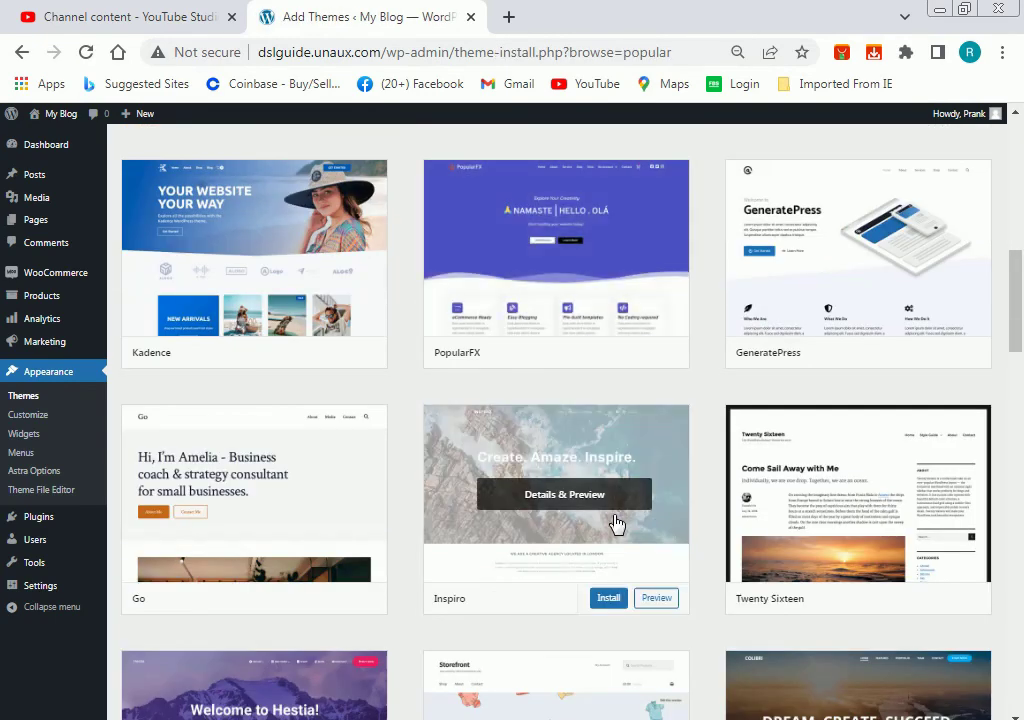
pyautogui.scroll(-2, 697, 558)
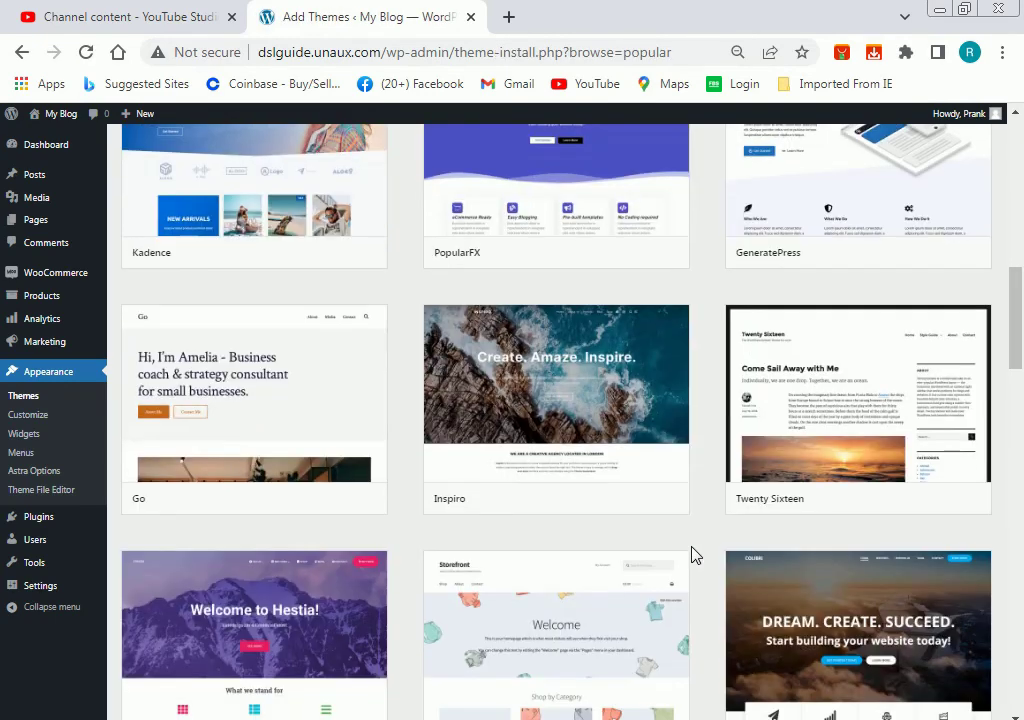
pyautogui.scroll(-2, 690, 553)
pyautogui.scroll(-1, 686, 553)
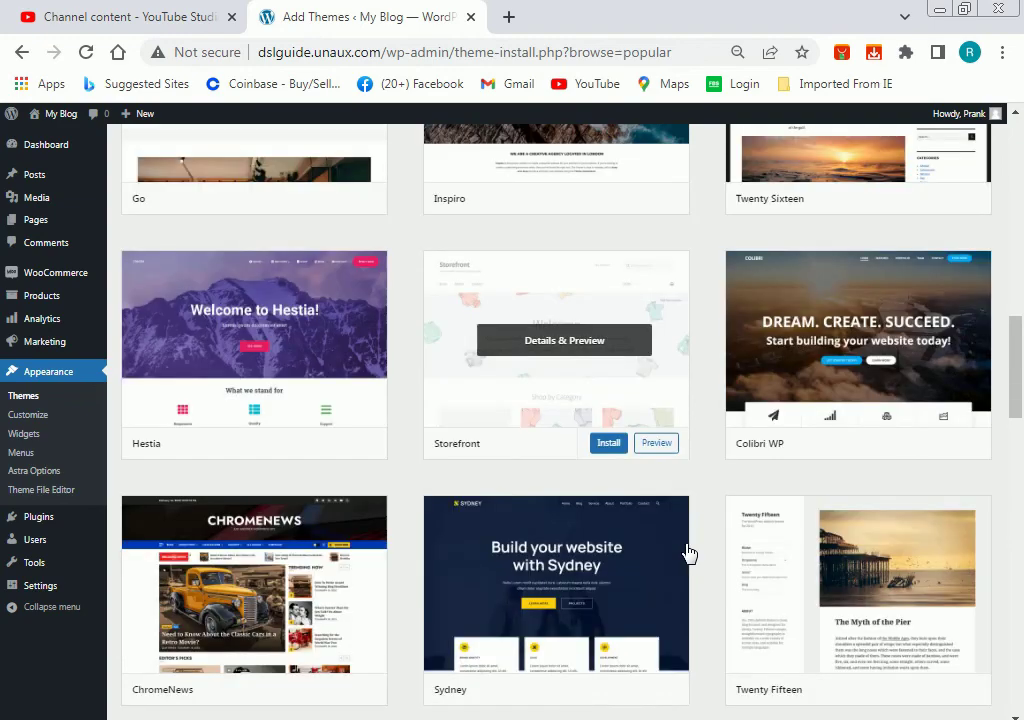
pyautogui.scroll(-1, 686, 551)
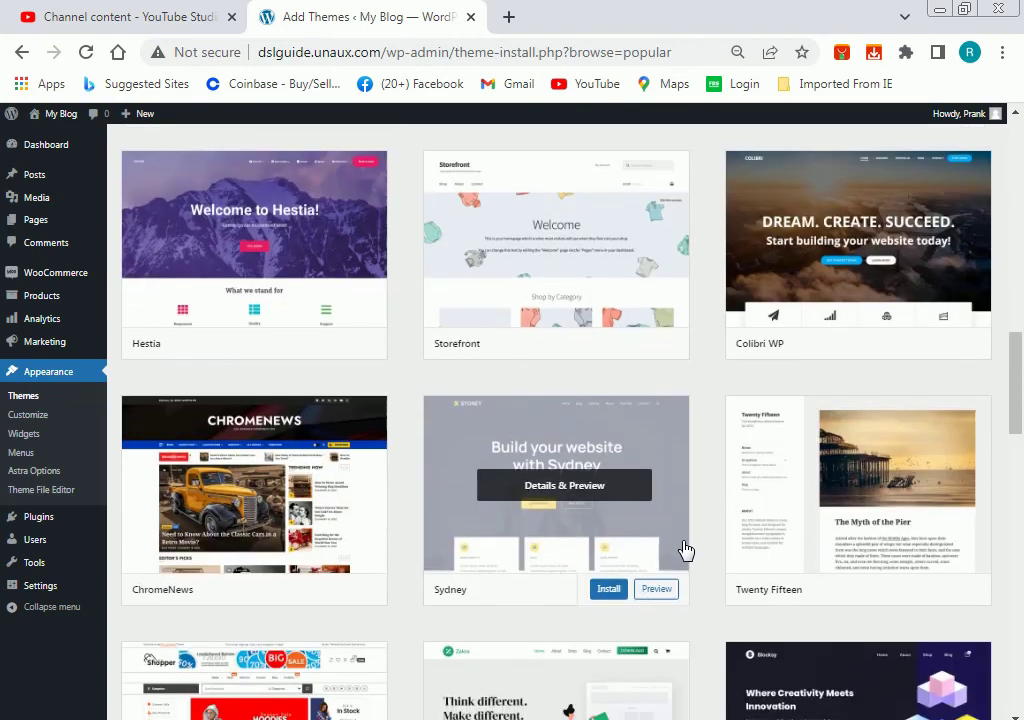
pyautogui.scroll(-2, 686, 550)
pyautogui.scroll(-1, 686, 550)
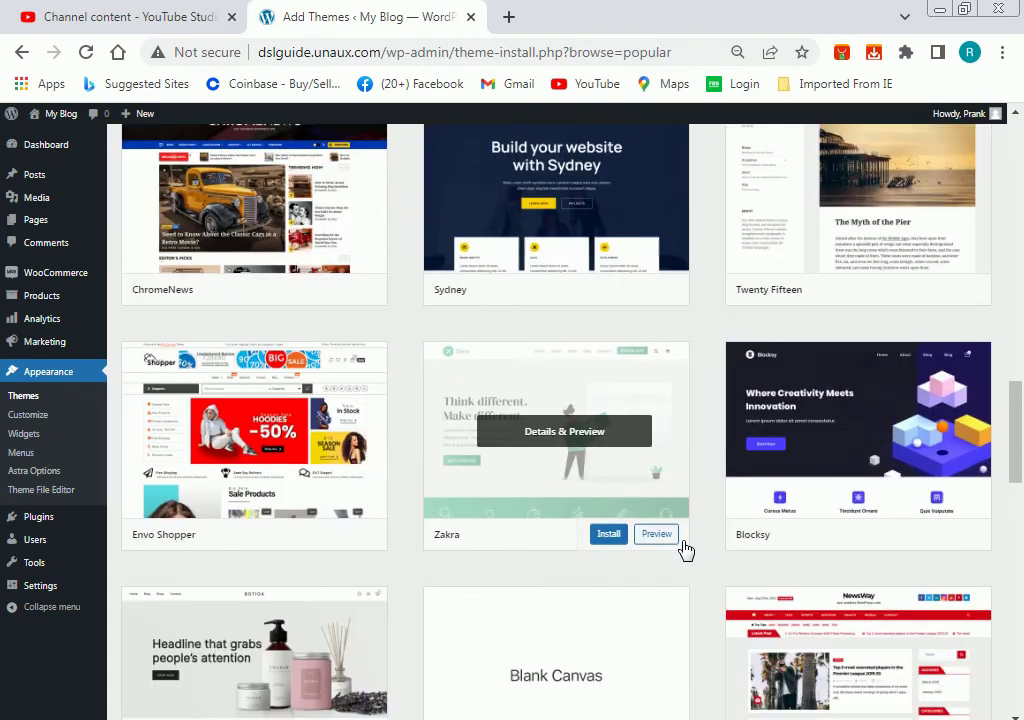
pyautogui.scroll(-2, 686, 550)
pyautogui.scroll(-1, 686, 551)
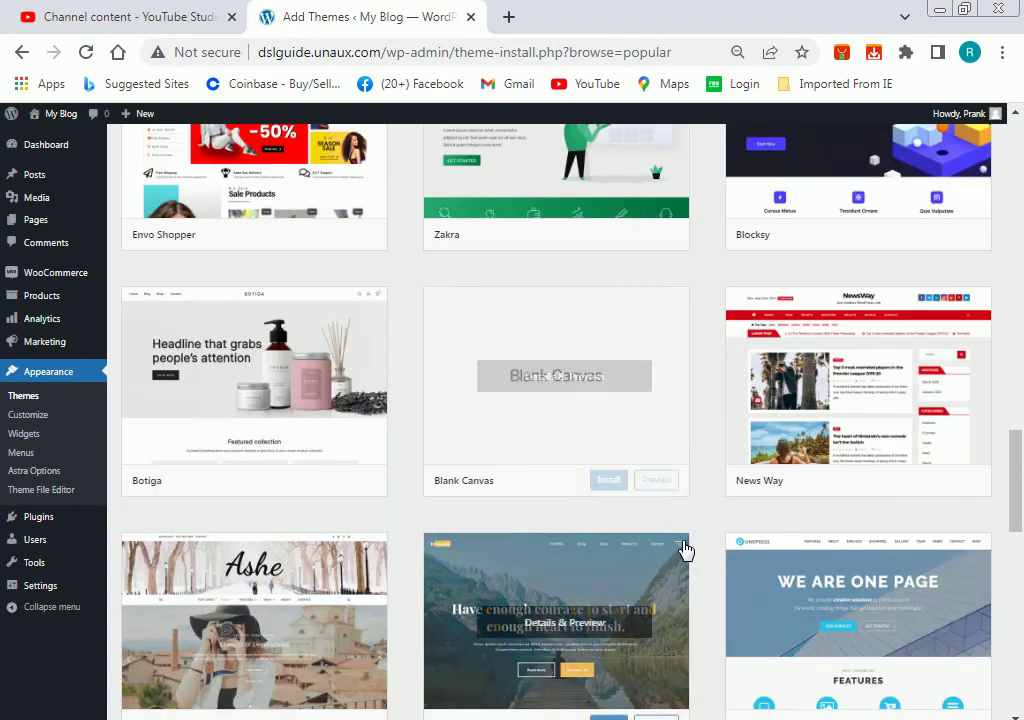
pyautogui.scroll(-1, 686, 551)
pyautogui.scroll(-2, 686, 550)
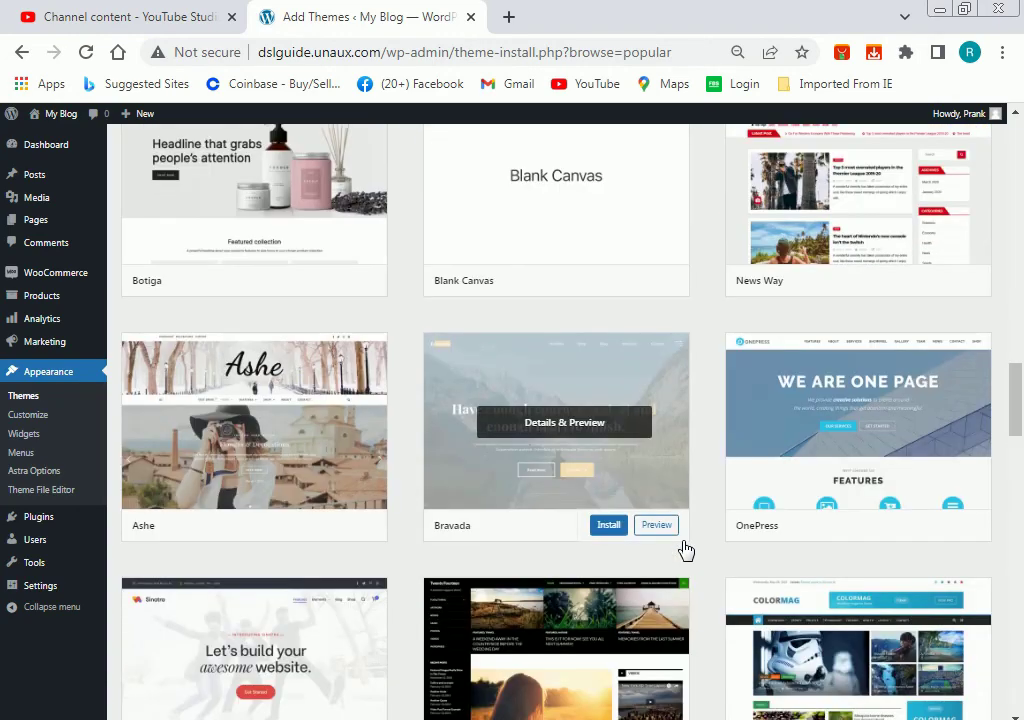
pyautogui.scroll(-1, 686, 550)
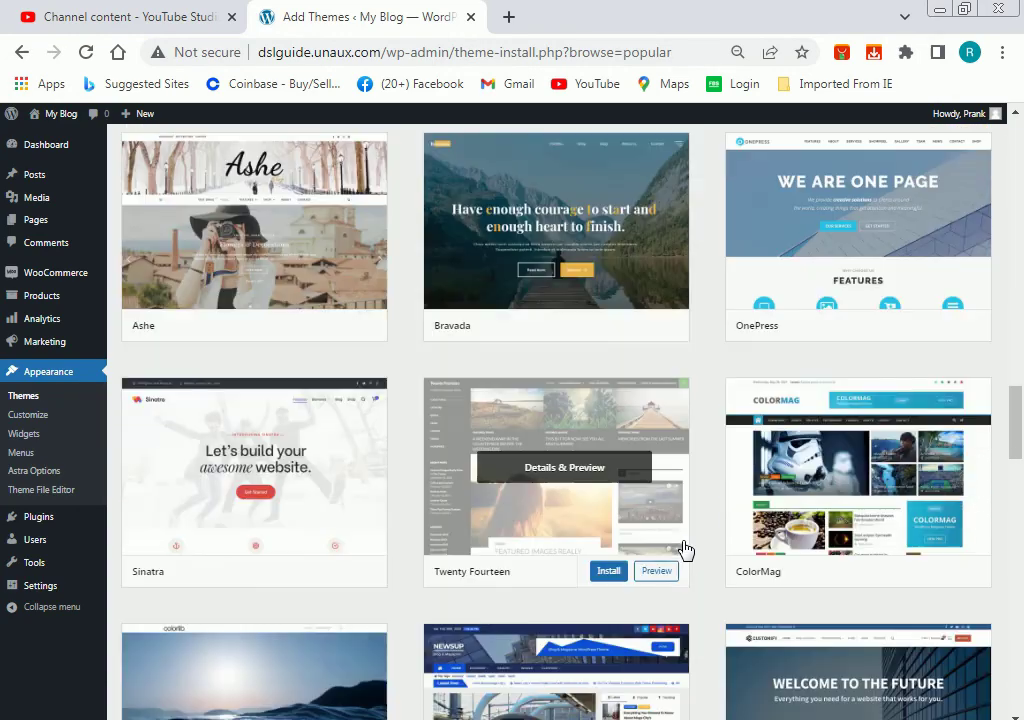
pyautogui.scroll(-1, 686, 550)
pyautogui.scroll(-3, 686, 550)
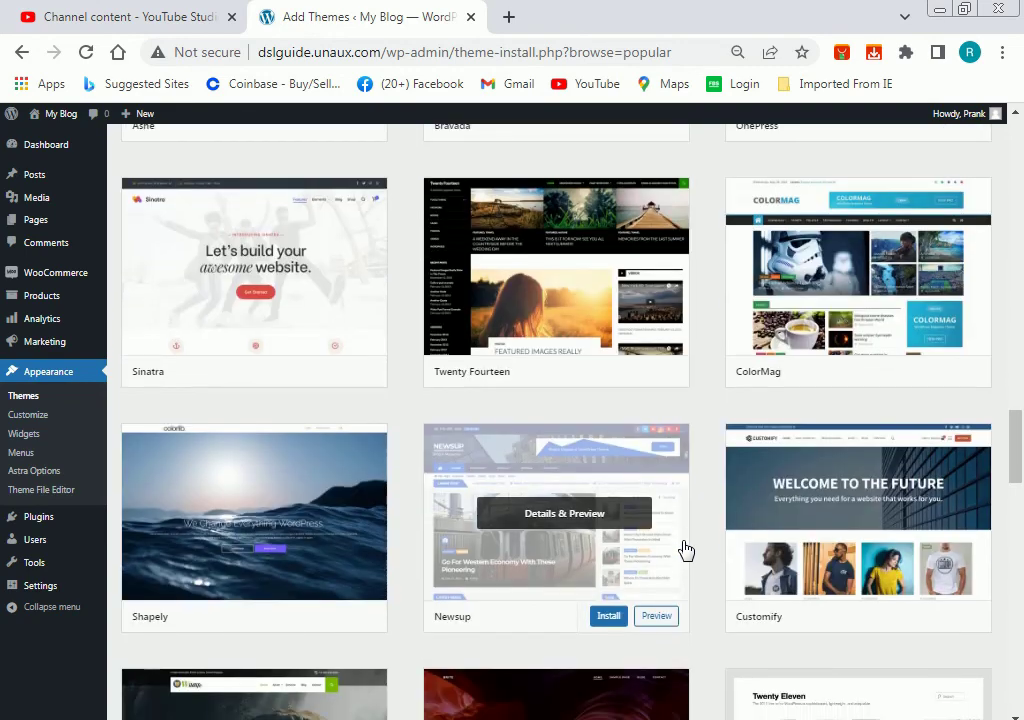
pyautogui.scroll(-1, 686, 550)
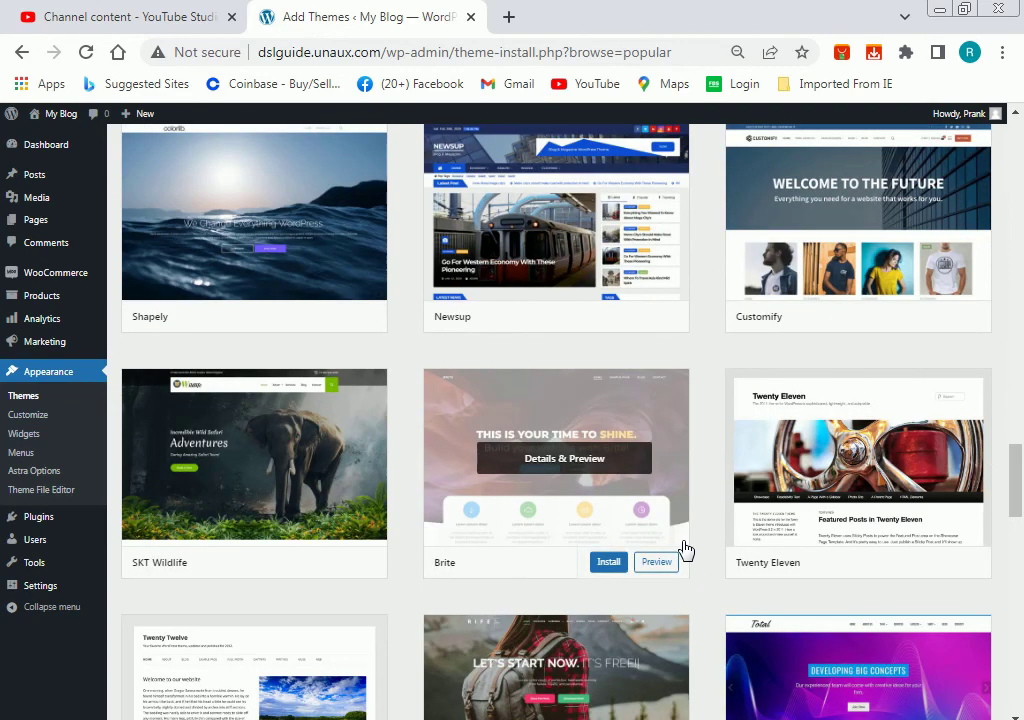
pyautogui.scroll(-1, 686, 550)
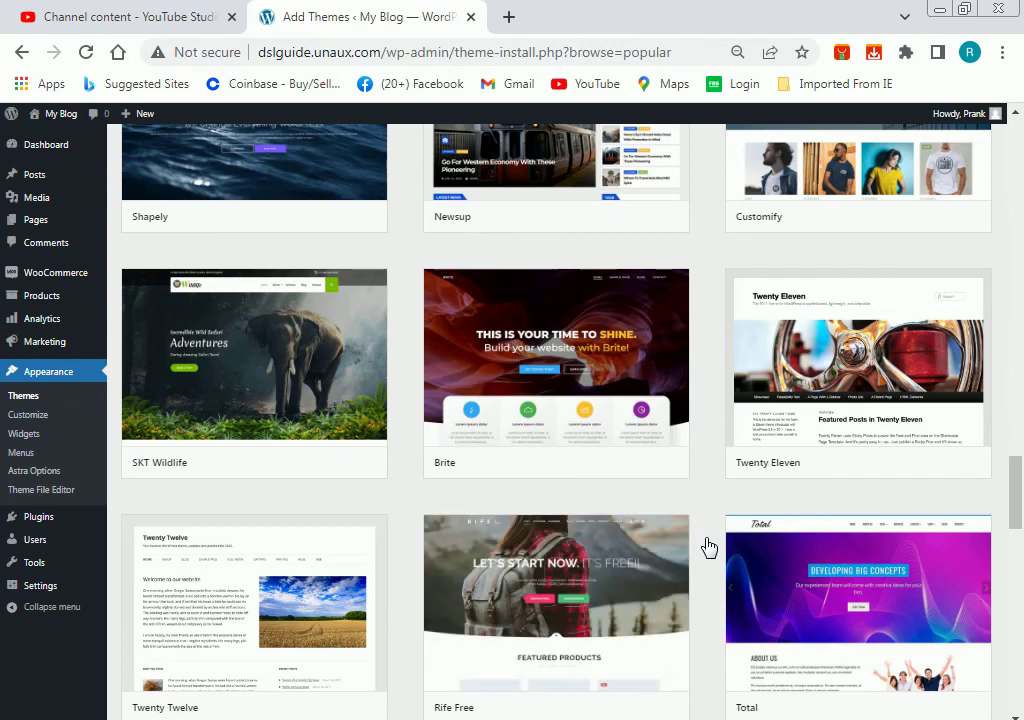
pyautogui.scroll(-2, 708, 547)
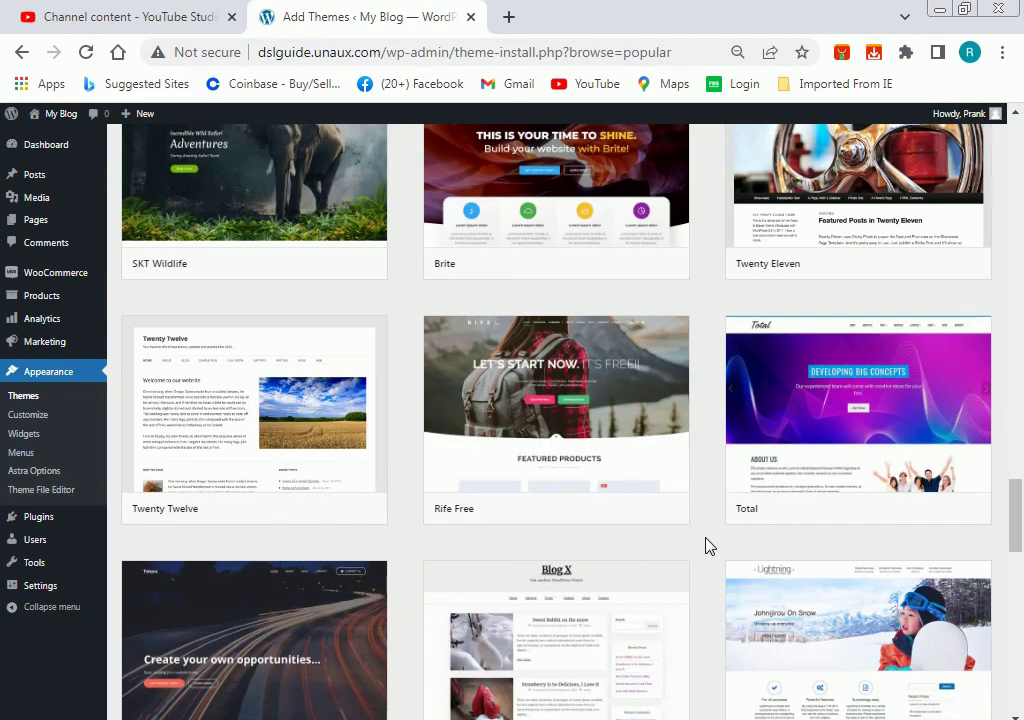
pyautogui.scroll(6, 708, 547)
pyautogui.scroll(20, 708, 547)
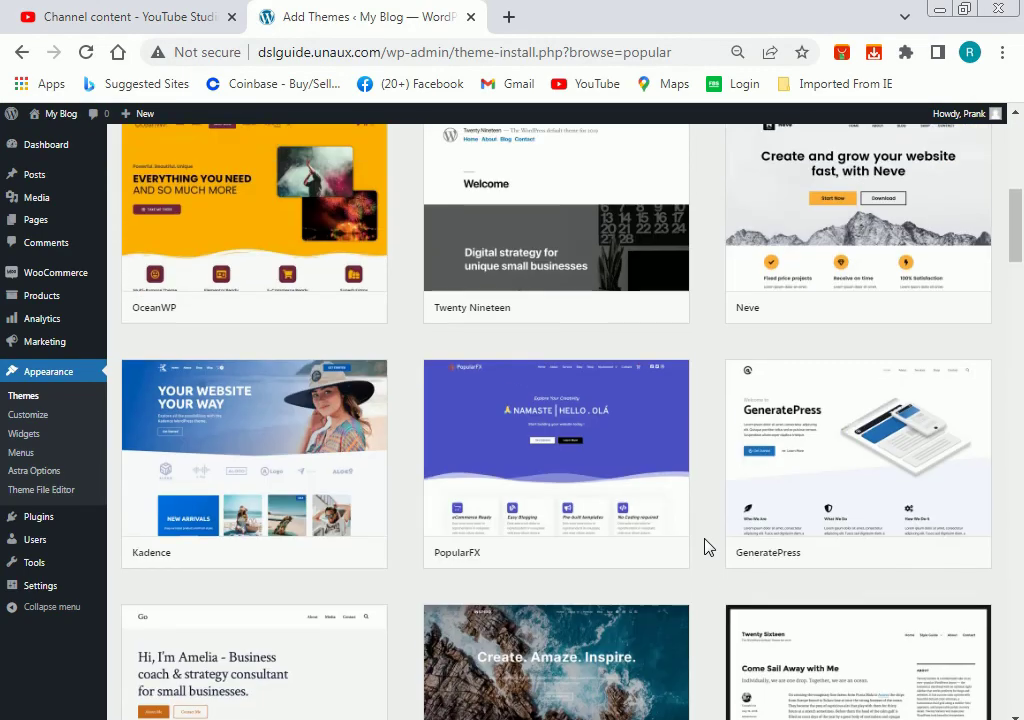
pyautogui.scroll(5, 707, 546)
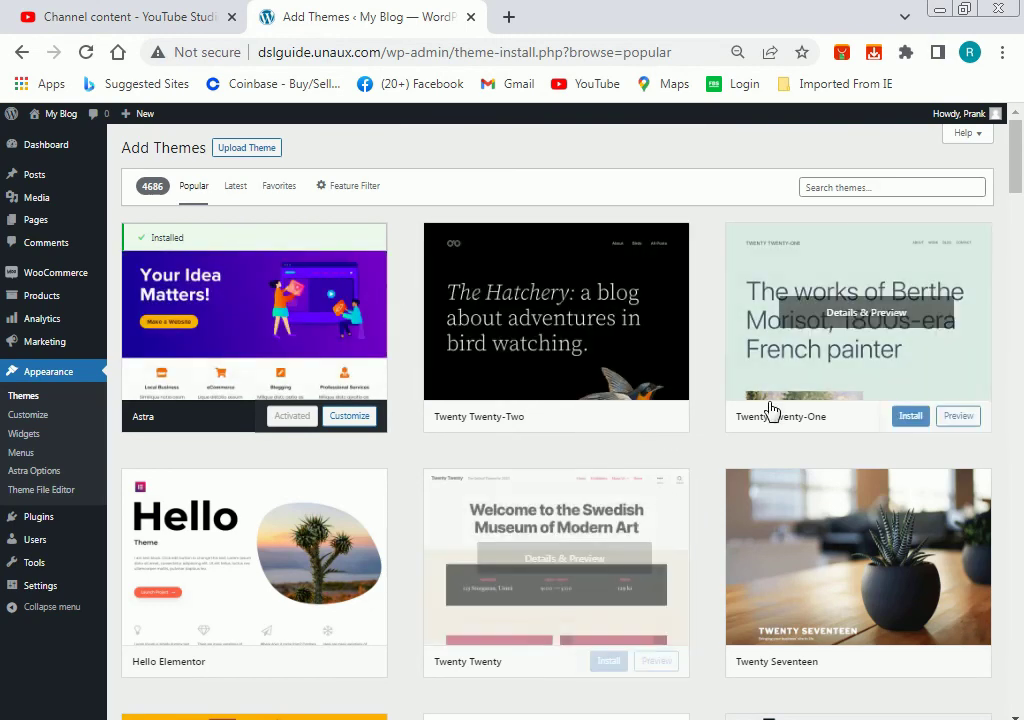
# Search the theme directory for 'news', browse the 898 results, then go back to installed Themes.
pyautogui.click(835, 188)
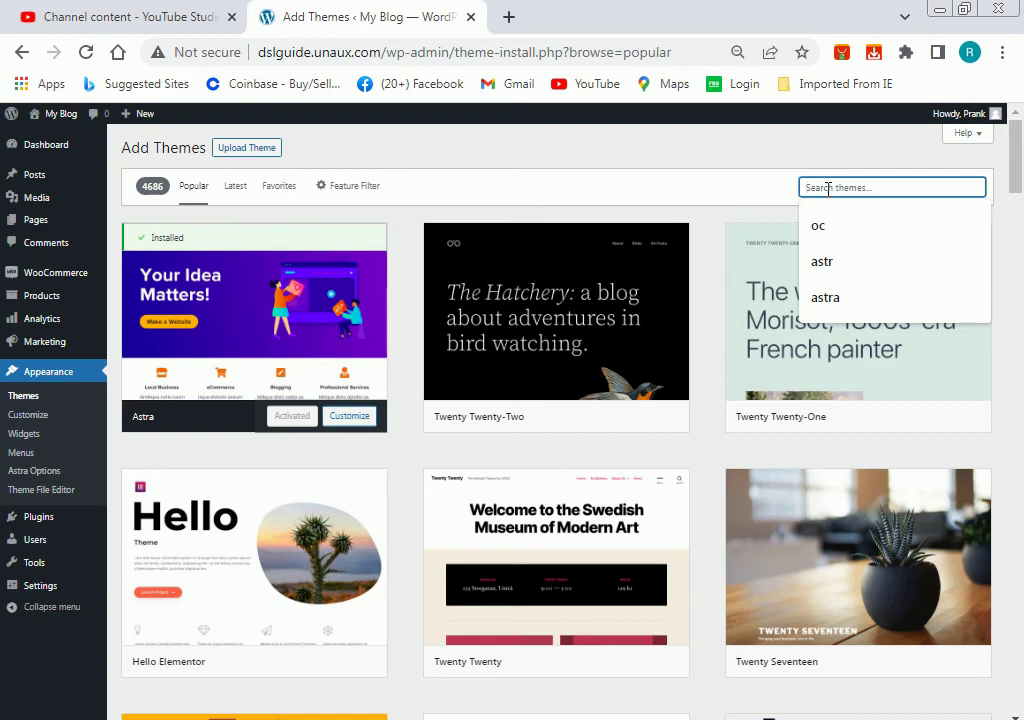
pyautogui.write('news')
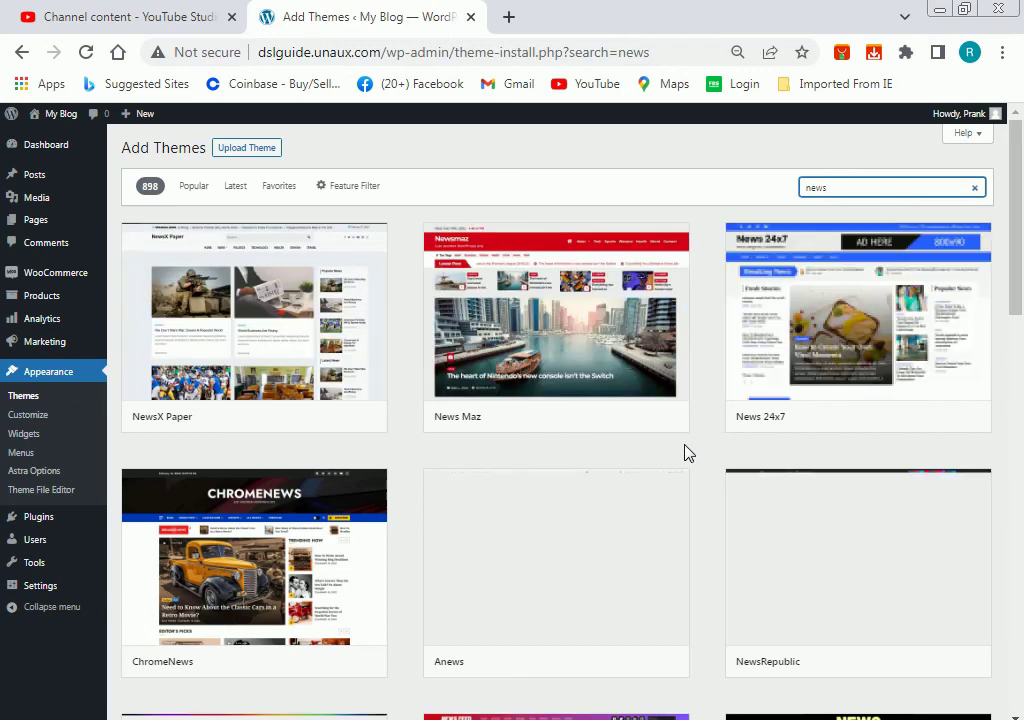
pyautogui.scroll(-1, 684, 453)
pyautogui.scroll(-1, 680, 445)
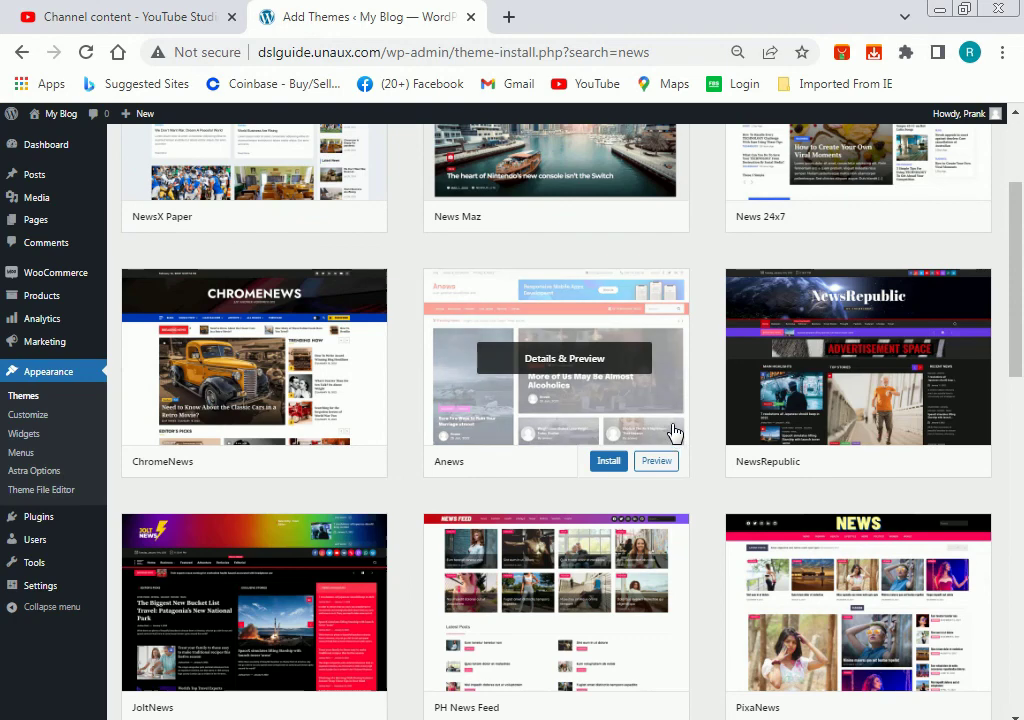
pyautogui.scroll(-2, 675, 435)
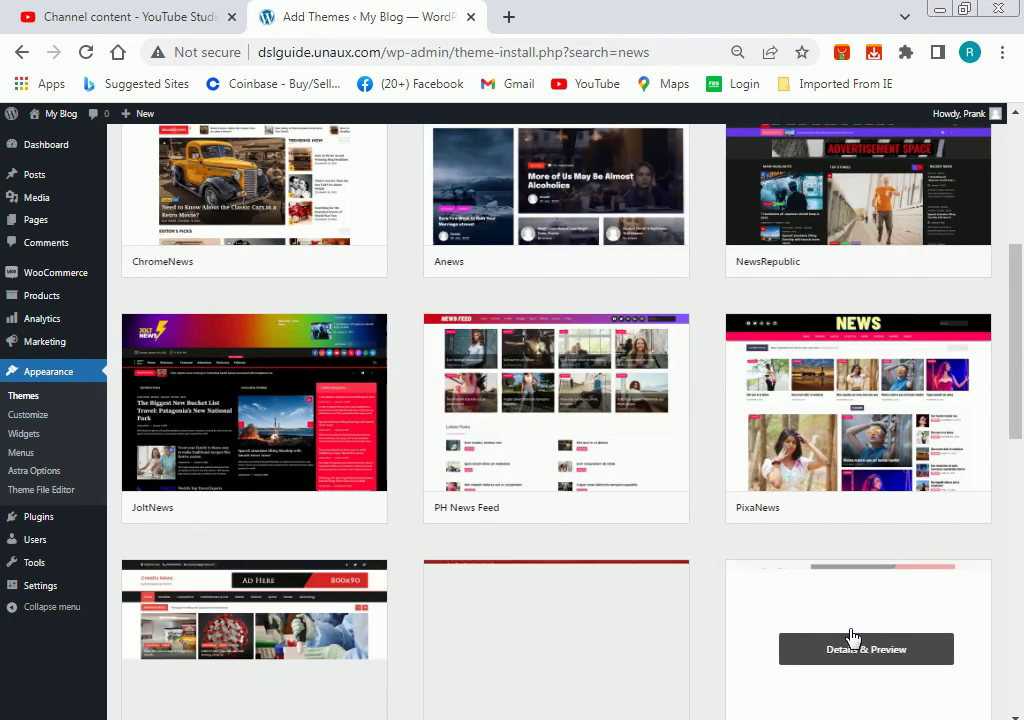
pyautogui.scroll(4, 820, 617)
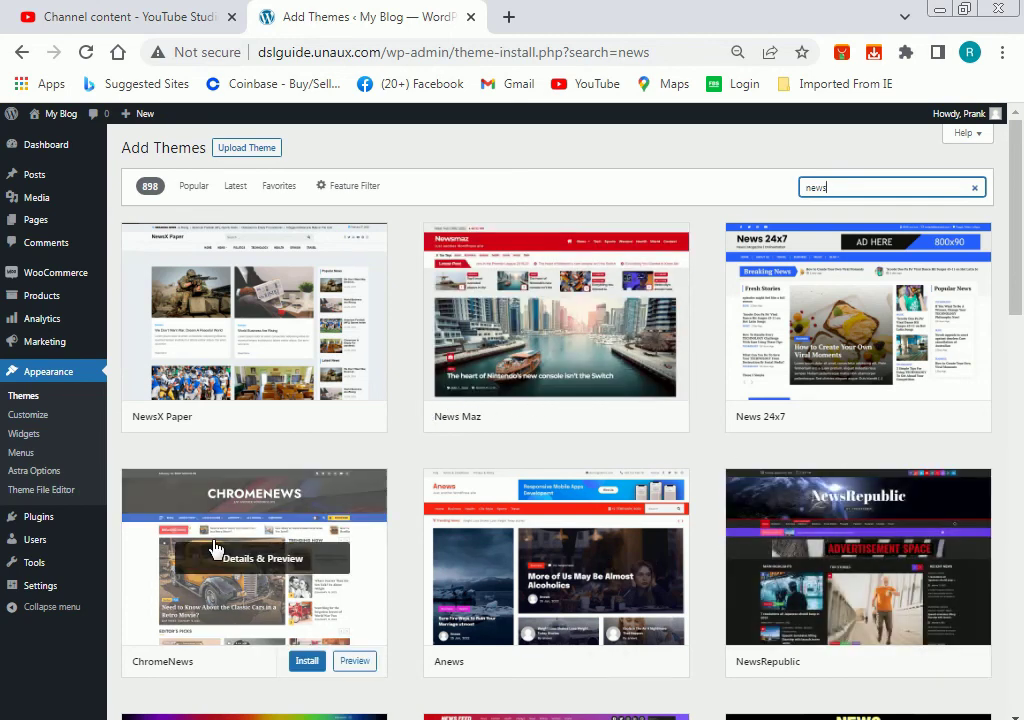
pyautogui.moveTo(40, 520)
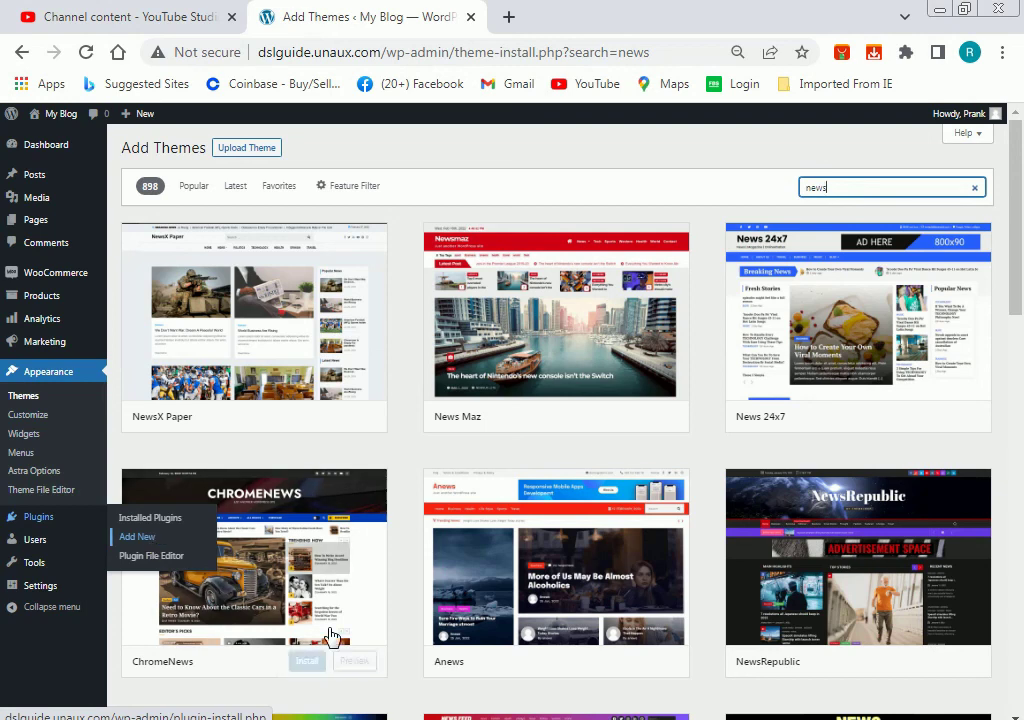
pyautogui.click(22, 52)
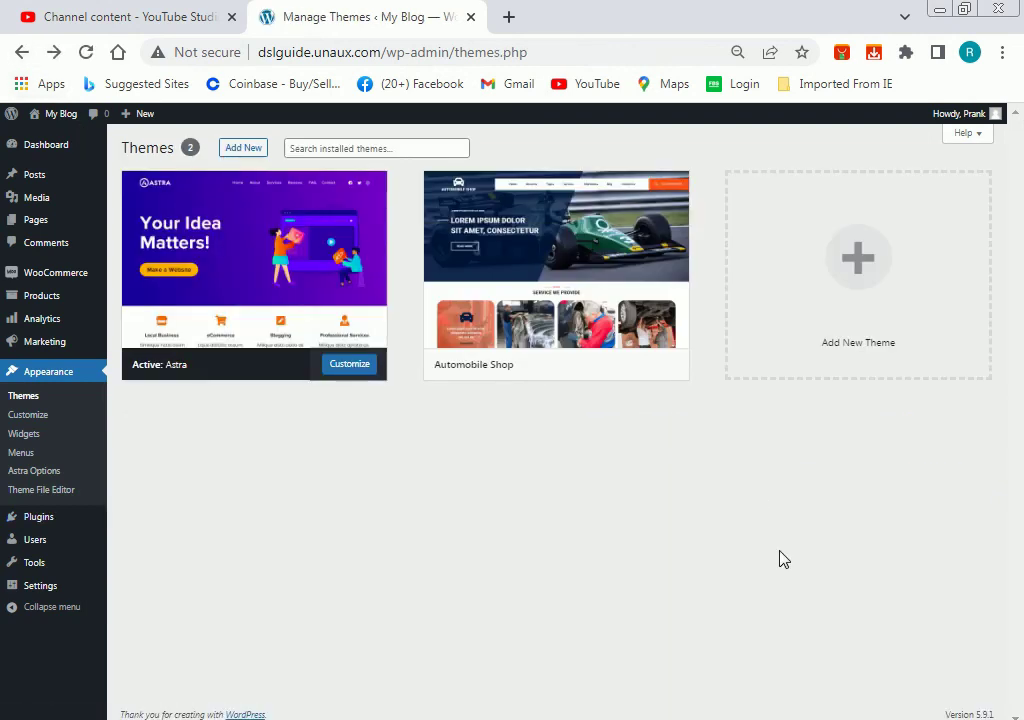